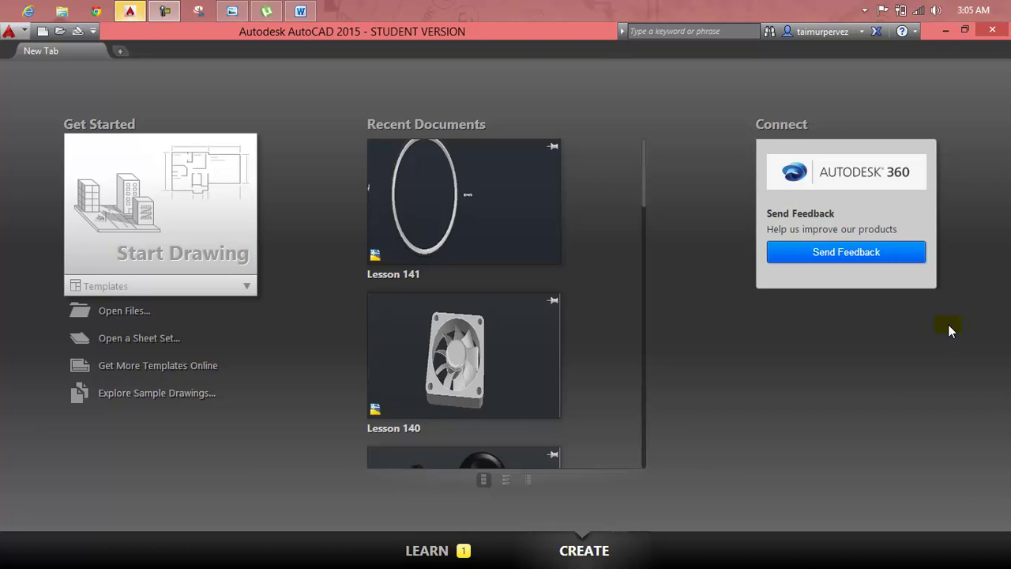
Step: Review the lesson notes and the finished bicycle wheel reference picture, then return to AutoCAD
{"action": "left_click", "coordinate": [949, 31]}
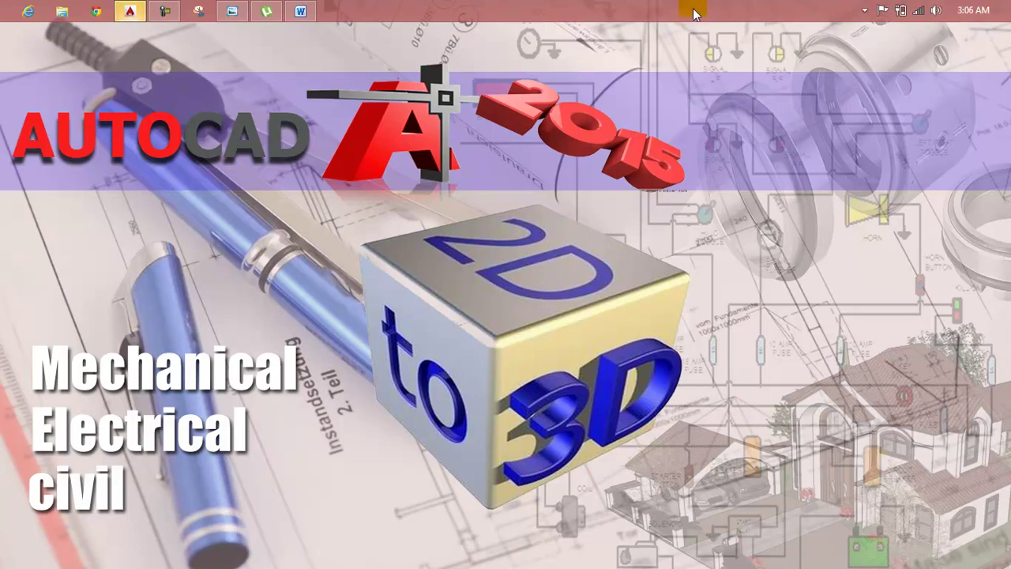
{"action": "left_click", "coordinate": [302, 10]}
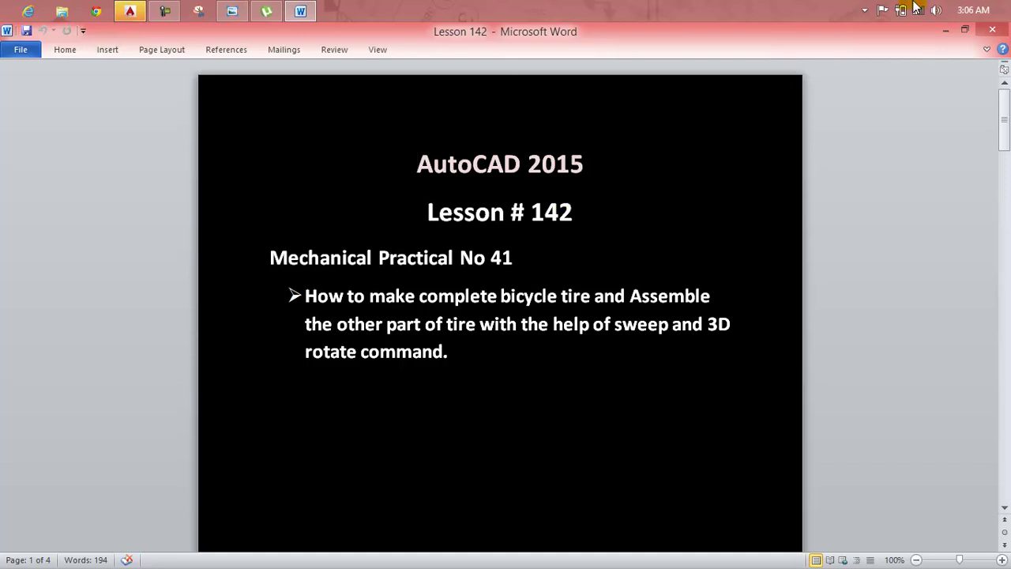
{"action": "left_click", "coordinate": [942, 33]}
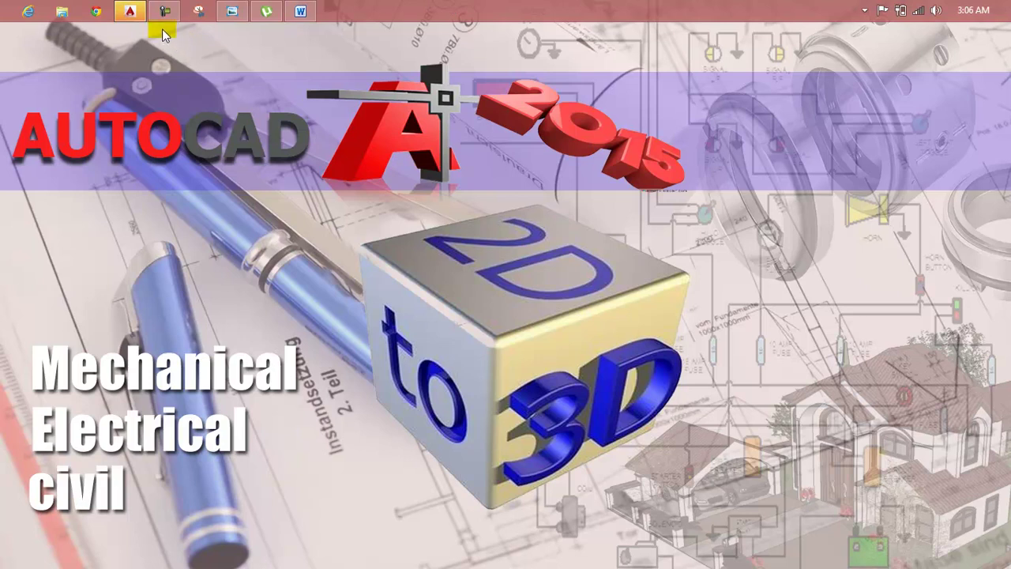
{"action": "left_click", "coordinate": [231, 11]}
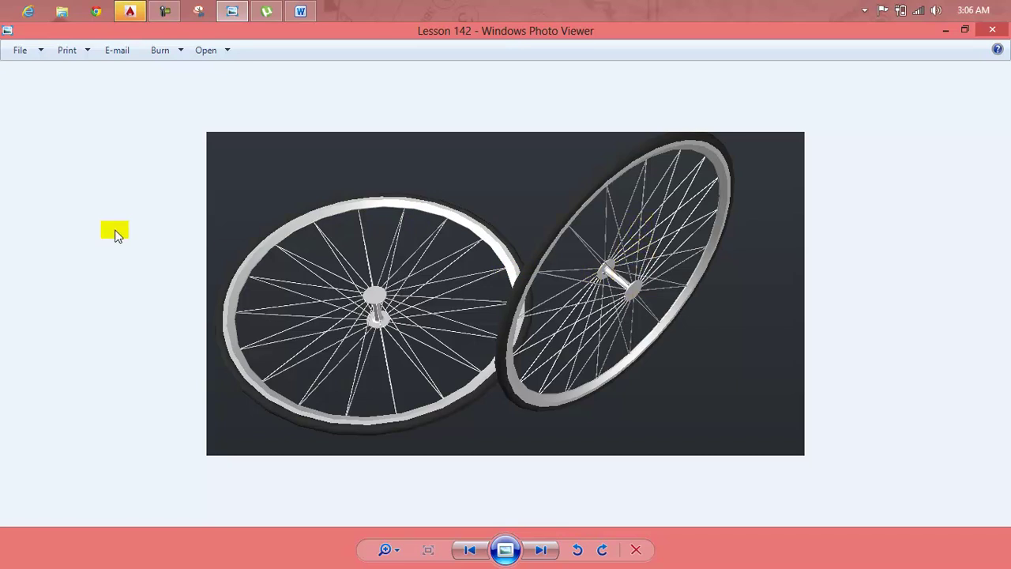
{"action": "left_click", "coordinate": [131, 11]}
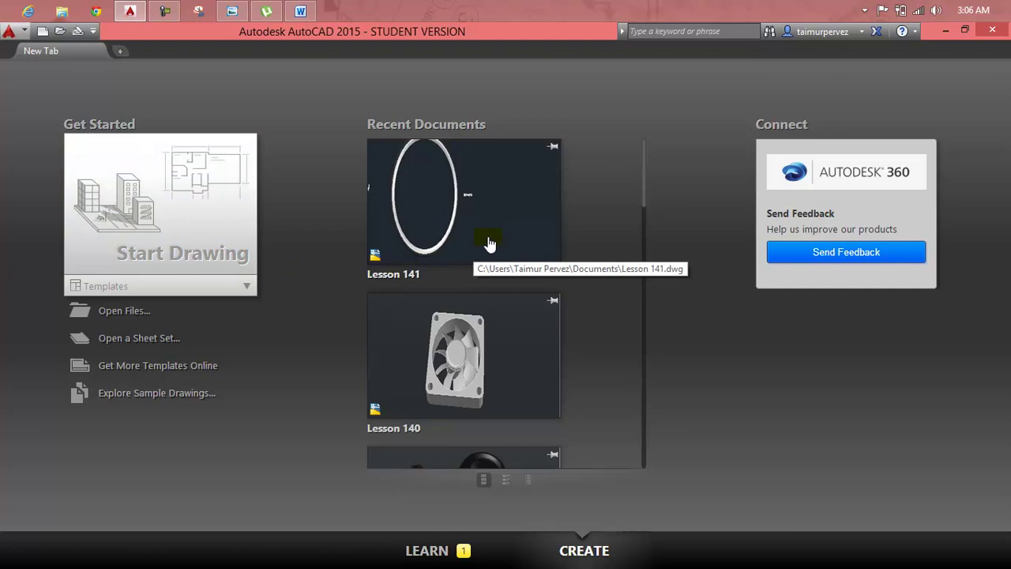
Step: Open the Lesson 141 drawing from Recent Documents and centre the ring on screen
{"action": "left_click", "coordinate": [450, 214]}
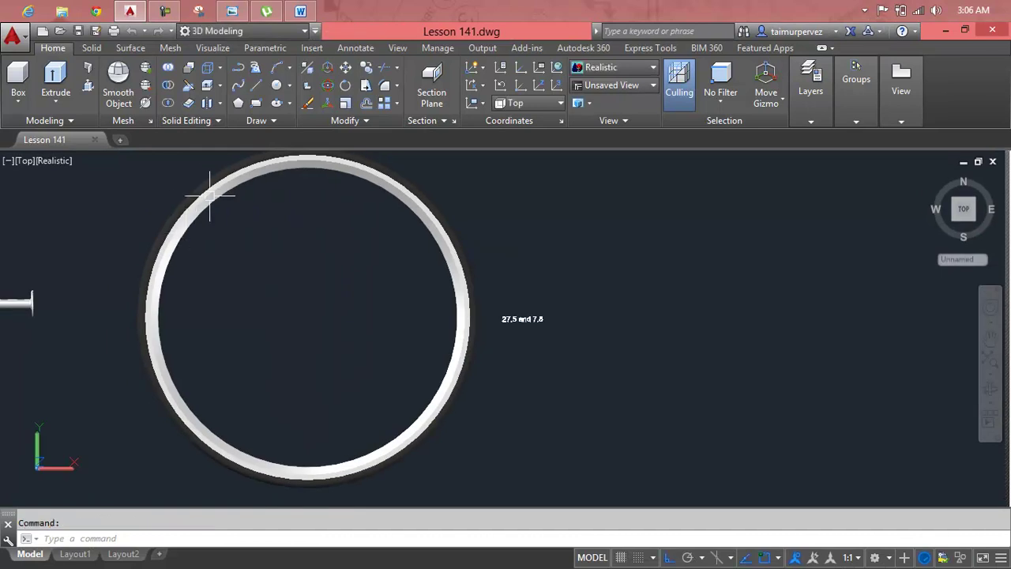
{"action": "middle_click_drag", "start_coordinate": [247, 289], "coordinate": [477, 262]}
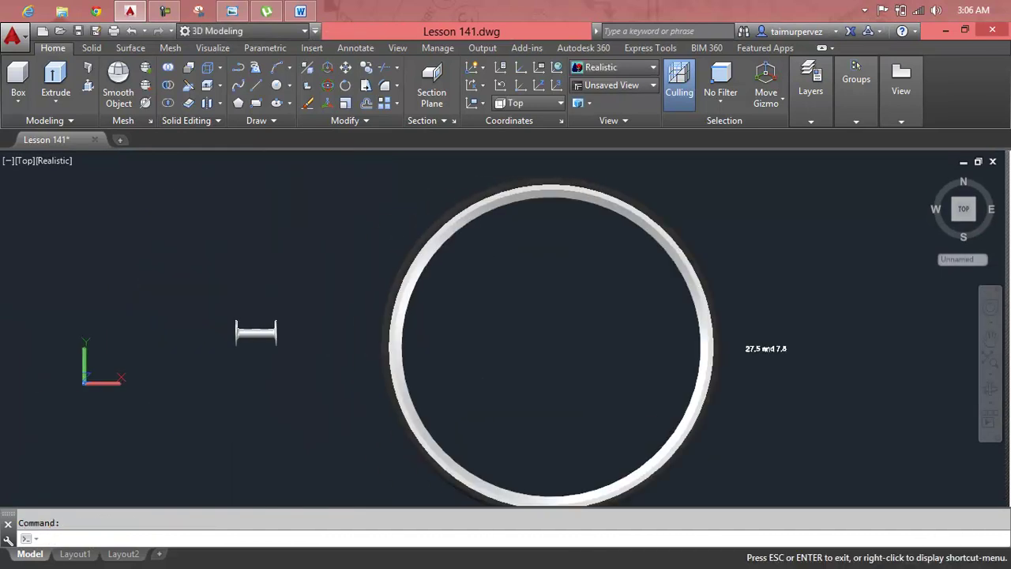
{"action": "key", "text": "Escape"}
{"action": "scroll", "coordinate": [476, 258], "scroll_direction": "down", "scroll_amount": 2}
{"action": "scroll", "coordinate": [477, 258], "scroll_direction": "up", "scroll_amount": 3}
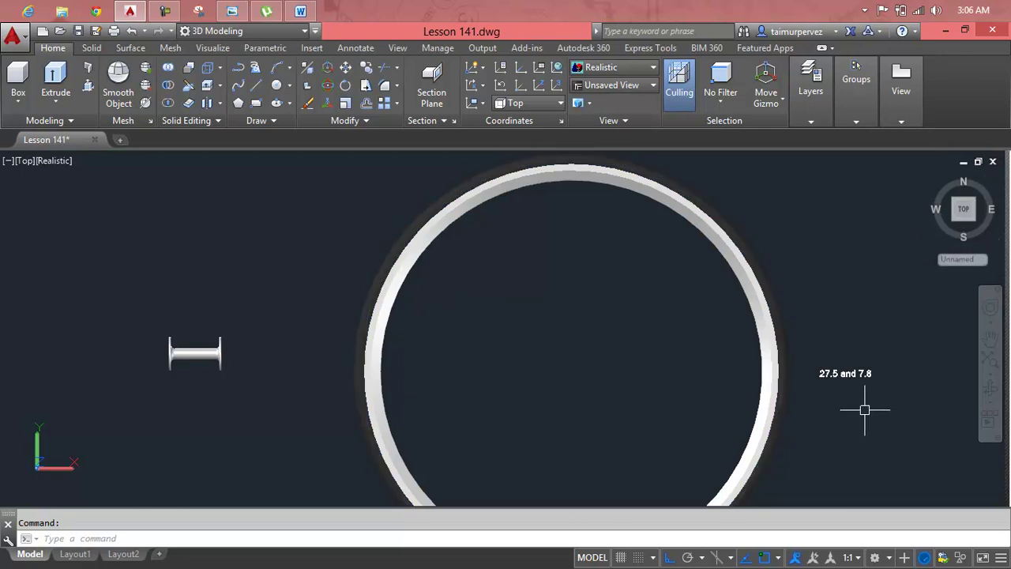
{"action": "middle_click_drag", "start_coordinate": [863, 413], "coordinate": [756, 399]}
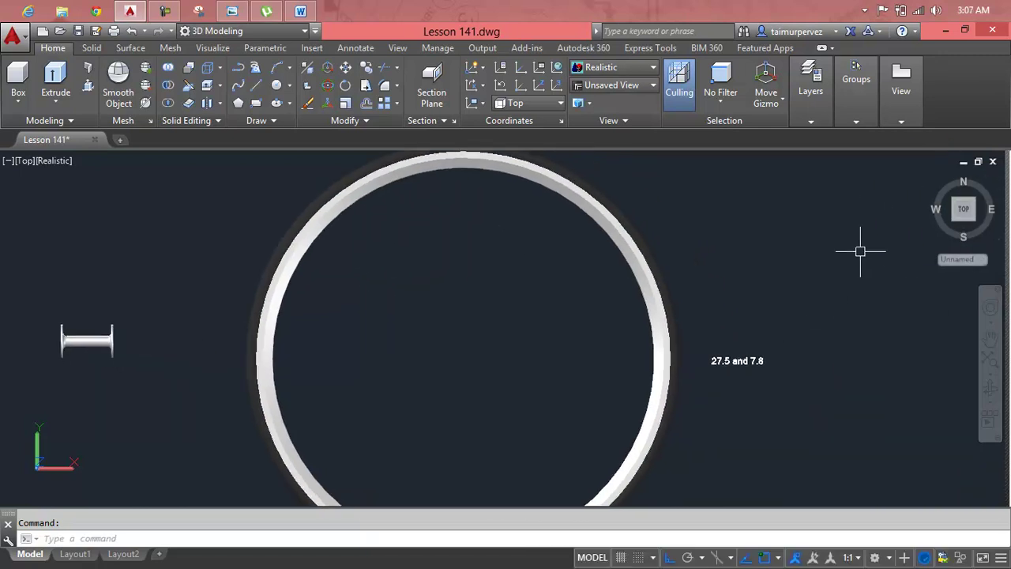
{"action": "scroll", "coordinate": [770, 360], "scroll_direction": "up", "scroll_amount": 4}
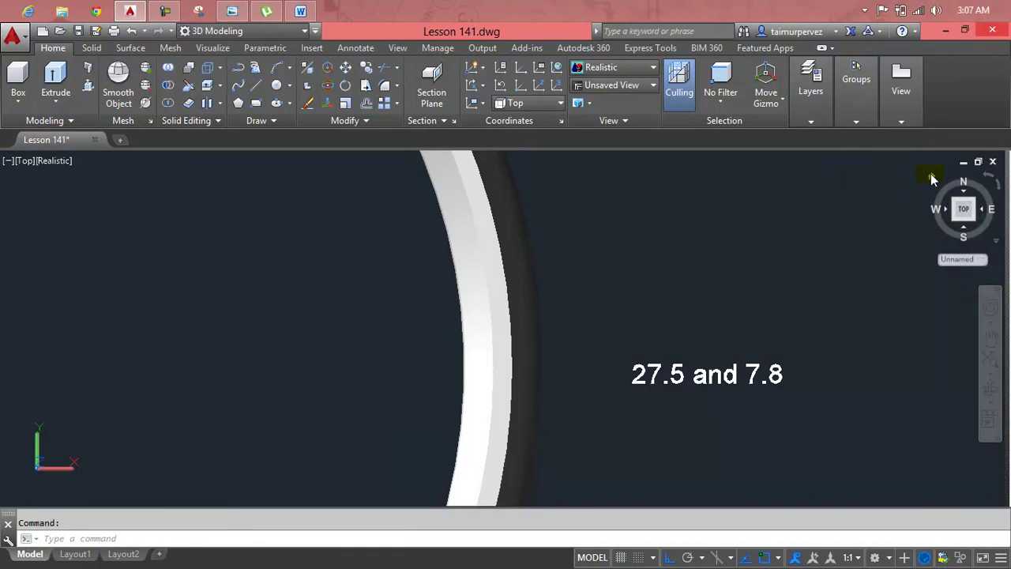
Step: Switch to an isometric view and tilt the ring to bring the small stray object into view
{"action": "left_click", "coordinate": [932, 178]}
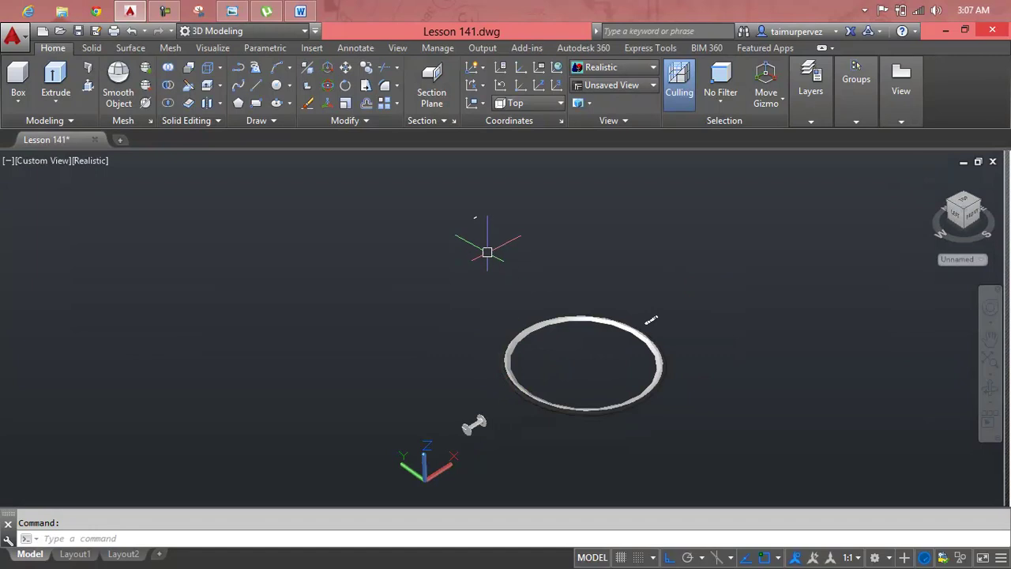
{"action": "scroll", "coordinate": [471, 203], "scroll_direction": "up", "scroll_amount": 4}
{"action": "middle_click_drag", "start_coordinate": [471, 203], "coordinate": [499, 264], "text": "shift"}
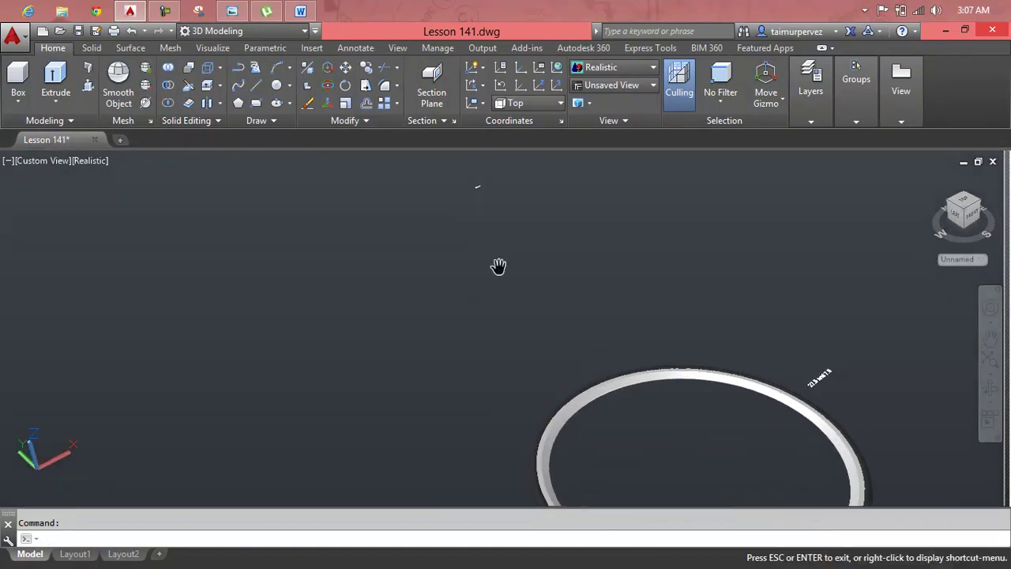
{"action": "scroll", "coordinate": [462, 166], "scroll_direction": "up", "scroll_amount": 3}
{"action": "scroll", "coordinate": [463, 166], "scroll_direction": "down", "scroll_amount": 3}
{"action": "middle_click_drag", "start_coordinate": [485, 176], "coordinate": [496, 295], "text": "shift"}
{"action": "scroll", "coordinate": [493, 221], "scroll_direction": "up", "scroll_amount": 1}
{"action": "scroll", "coordinate": [486, 213], "scroll_direction": "up", "scroll_amount": 1}
{"action": "key", "text": "Escape"}
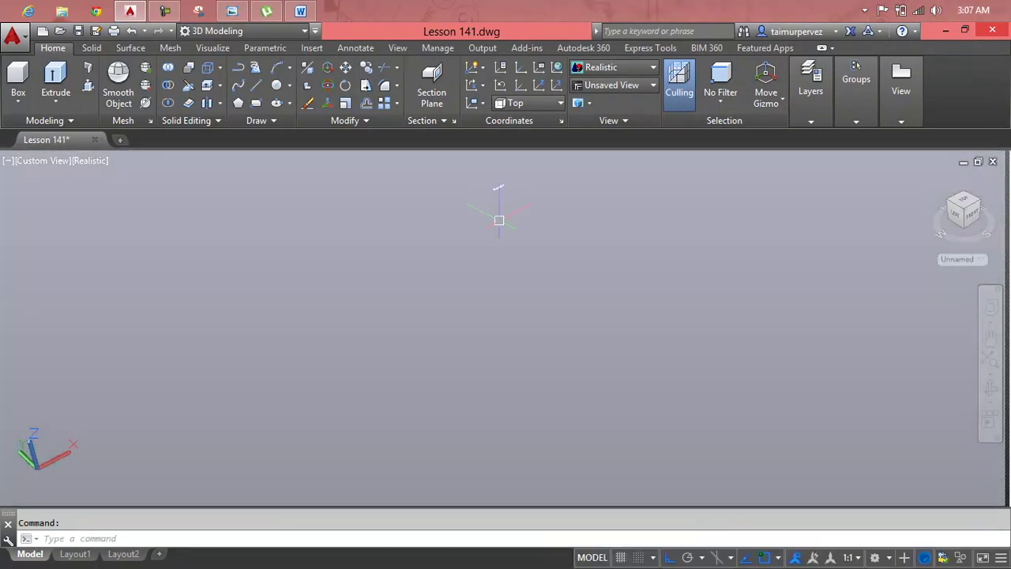
{"action": "middle_click_drag", "start_coordinate": [499, 220], "coordinate": [522, 332]}
{"action": "middle_click_drag", "start_coordinate": [506, 240], "coordinate": [530, 365]}
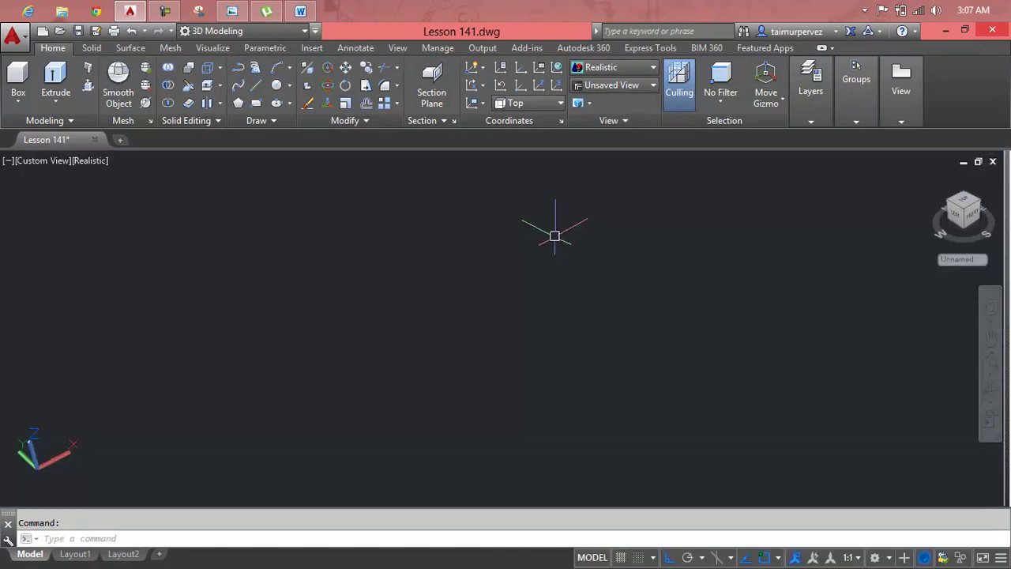
{"action": "mouse_move", "coordinate": [553, 232]}
{"action": "middle_mouse_down"}
{"action": "mouse_move", "coordinate": [510, 379]}
{"action": "mouse_move", "coordinate": [502, 367]}
{"action": "middle_mouse_up"}
Step: Window-select the small stray object, delete it, and recentre the ring
{"action": "left_click", "coordinate": [524, 367]}
{"action": "left_click", "coordinate": [470, 429]}
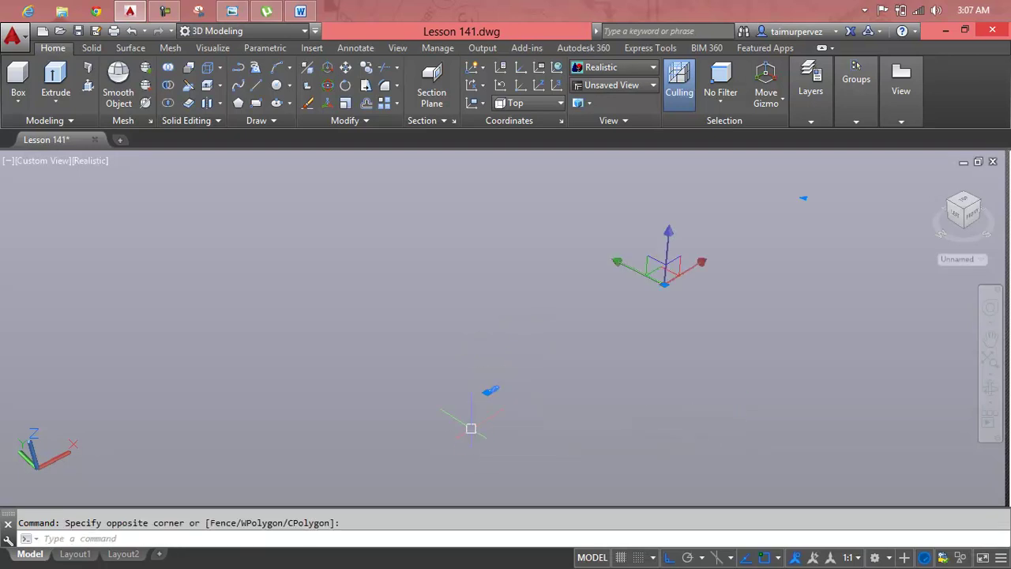
{"action": "key", "text": "Delete"}
{"action": "mouse_move", "coordinate": [541, 479]}
{"action": "middle_mouse_down"}
{"action": "mouse_move", "coordinate": [545, 336]}
{"action": "mouse_move", "coordinate": [471, 271]}
{"action": "middle_mouse_up"}
{"action": "scroll", "coordinate": [545, 336], "scroll_direction": "up", "scroll_amount": 3}
{"action": "scroll", "coordinate": [471, 257], "scroll_direction": "up", "scroll_amount": 3}
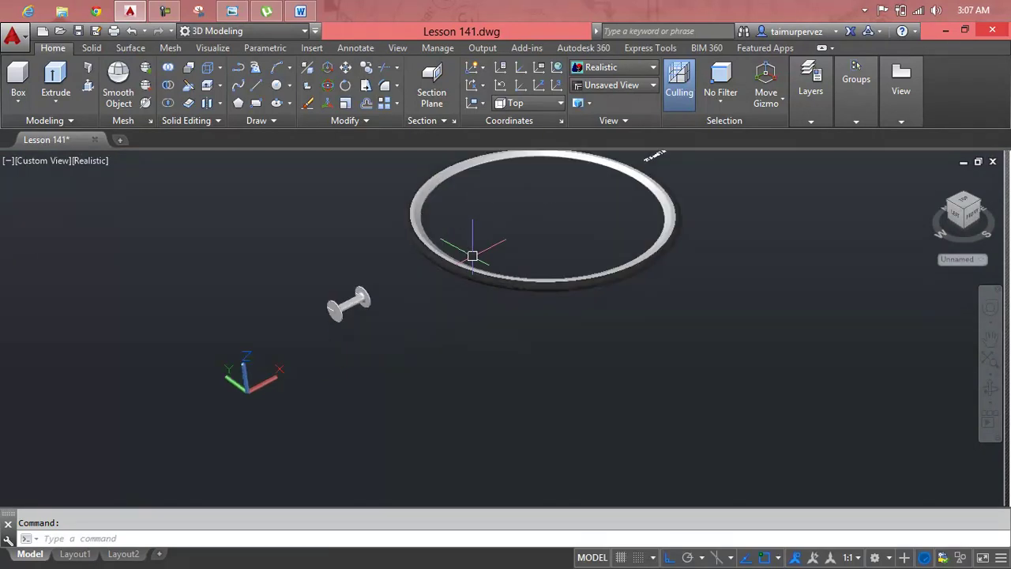
{"action": "key", "text": "Escape"}
{"action": "scroll", "coordinate": [508, 286], "scroll_direction": "down", "scroll_amount": 2}
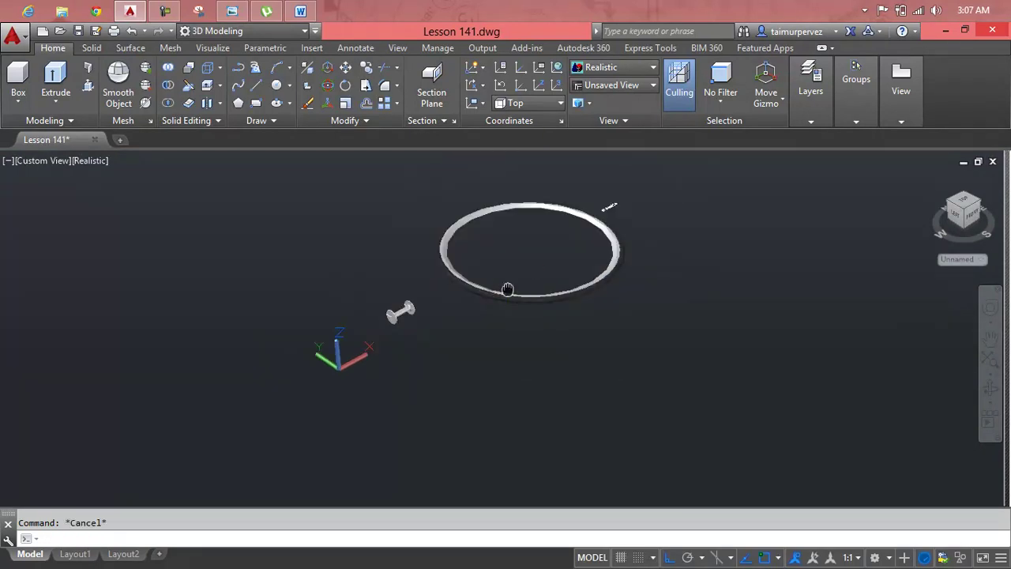
{"action": "middle_click_drag", "start_coordinate": [508, 289], "coordinate": [440, 316]}
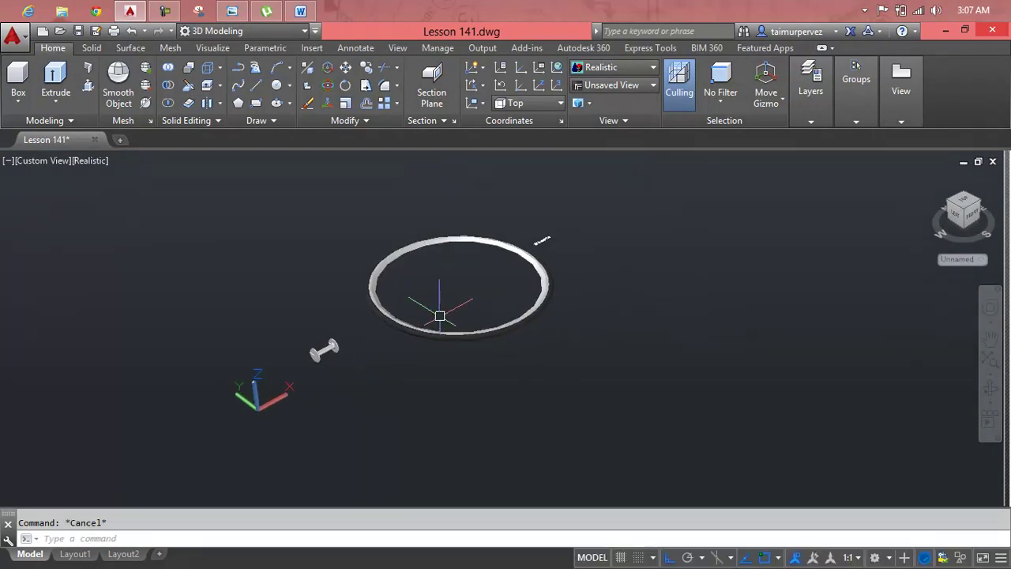
Step: 3D-rotate the ring 90 degrees about its centre so it stands upright
{"action": "left_click", "coordinate": [334, 90]}
{"action": "left_click", "coordinate": [585, 353]}
{"action": "left_click", "coordinate": [488, 309]}
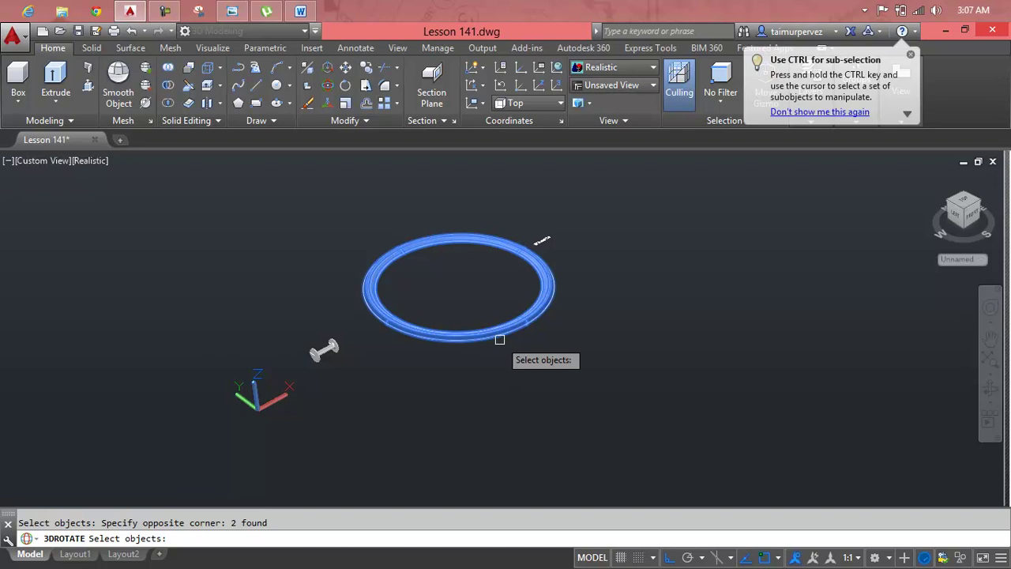
{"action": "key", "text": "Return"}
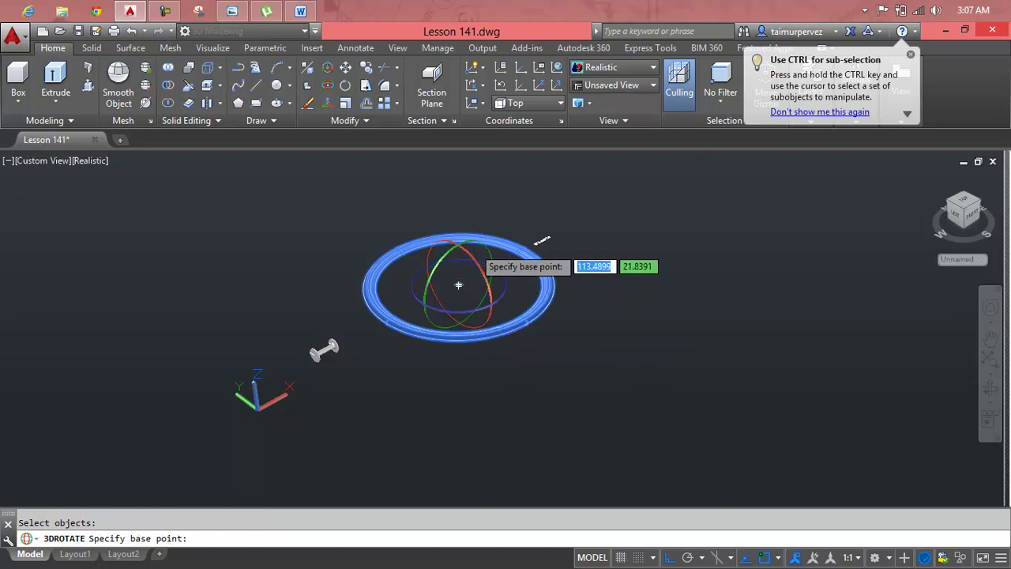
{"action": "left_click", "coordinate": [478, 249]}
{"action": "left_click", "coordinate": [489, 237]}
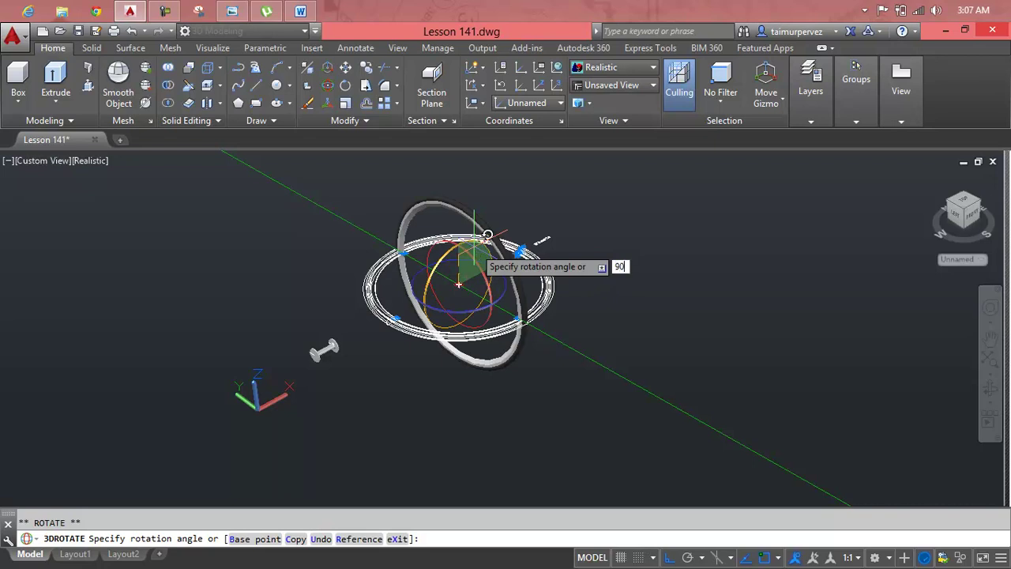
{"action": "key", "text": "Return"}
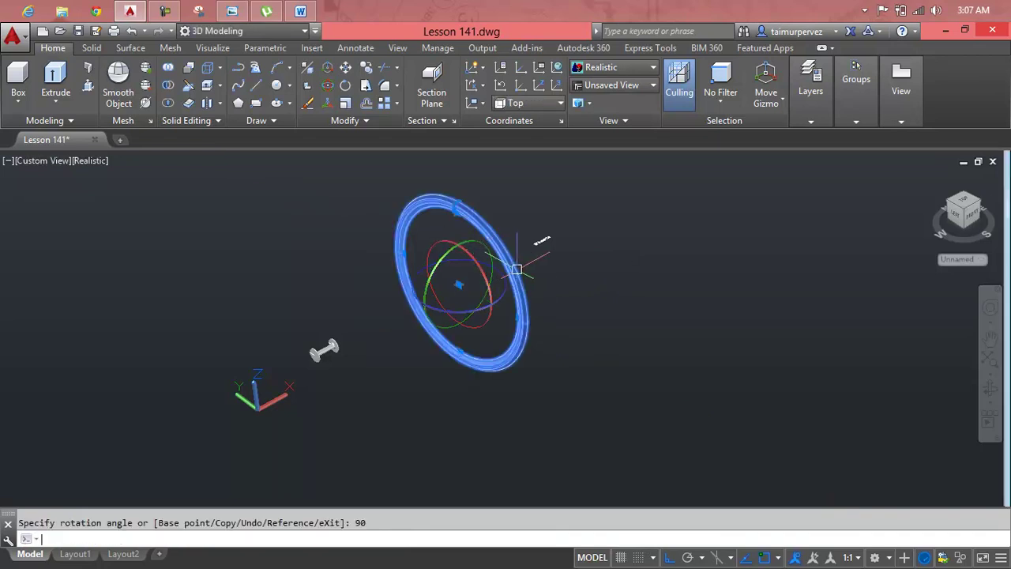
{"action": "key", "text": "Escape"}
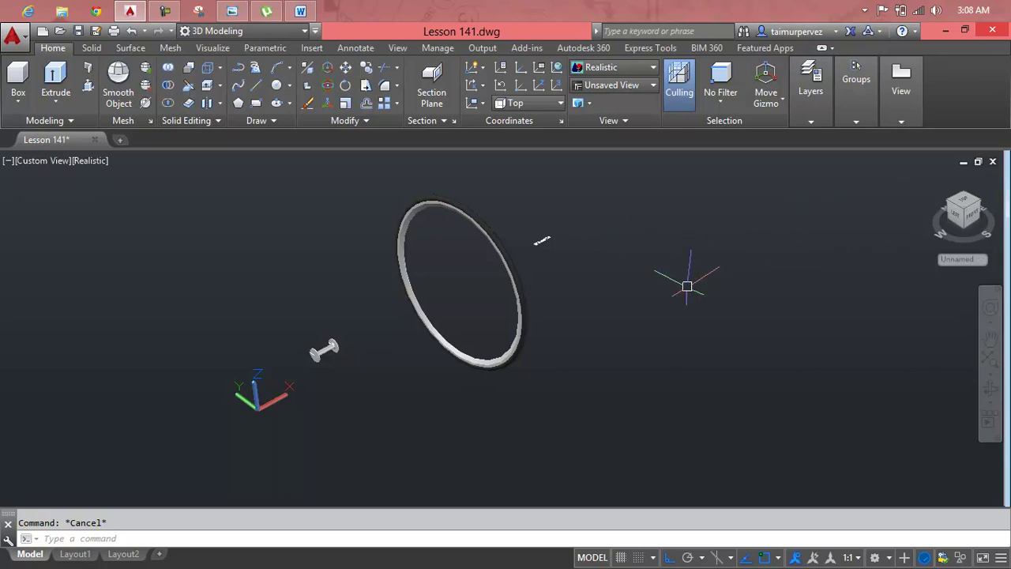
Step: Start a MOVE command and window-select the ring
{"action": "type", "text": "n"}
{"action": "key", "text": "Escape"}
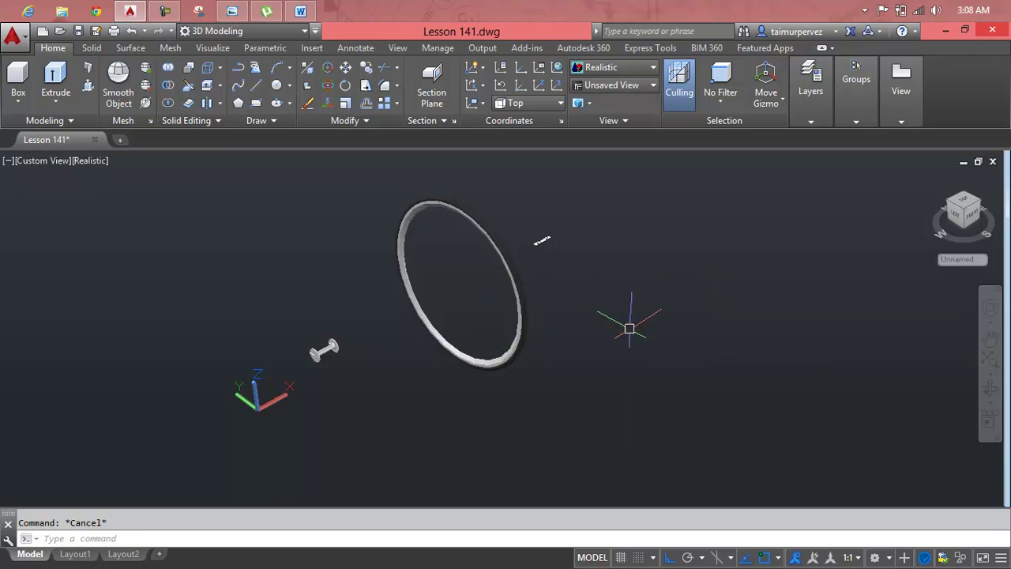
{"action": "type", "text": "m"}
{"action": "key", "text": "Return"}
{"action": "left_click", "coordinate": [625, 323]}
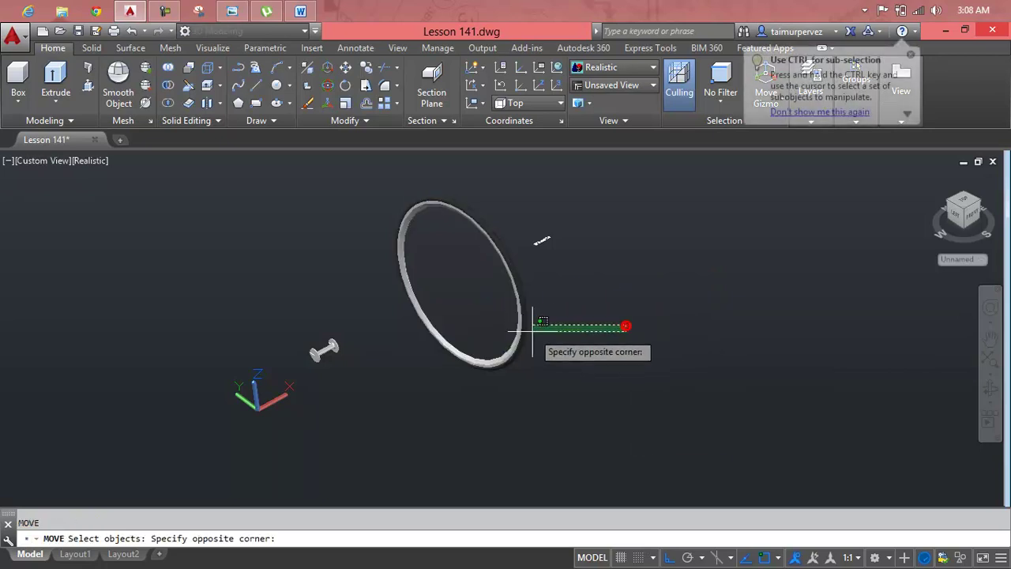
{"action": "left_click", "coordinate": [502, 326]}
{"action": "key", "text": "Return"}
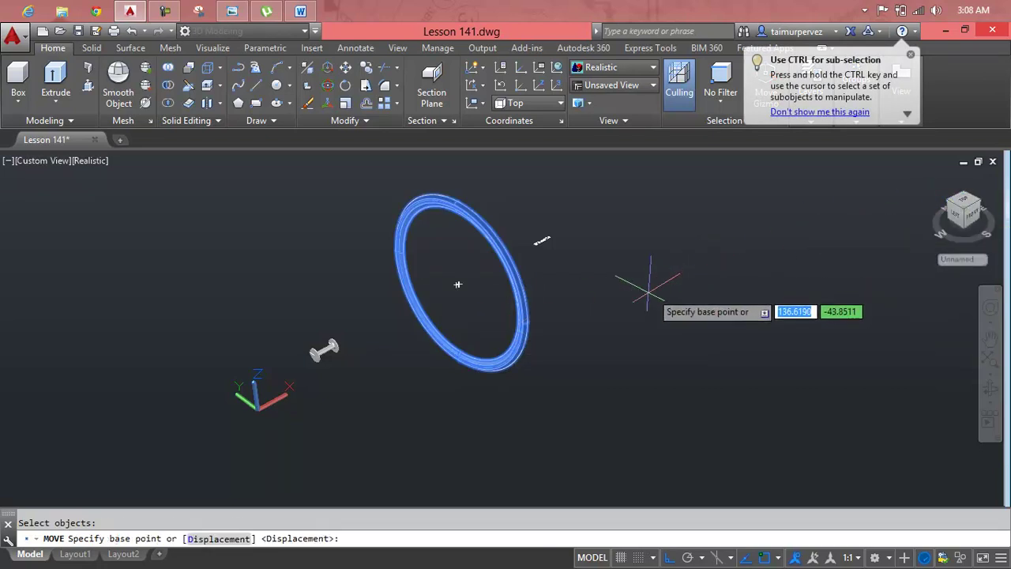
Step: Inspect the rim from the top and at oblique angles, then cancel the unfinished move
{"action": "scroll", "coordinate": [646, 290], "scroll_direction": "up", "scroll_amount": 2}
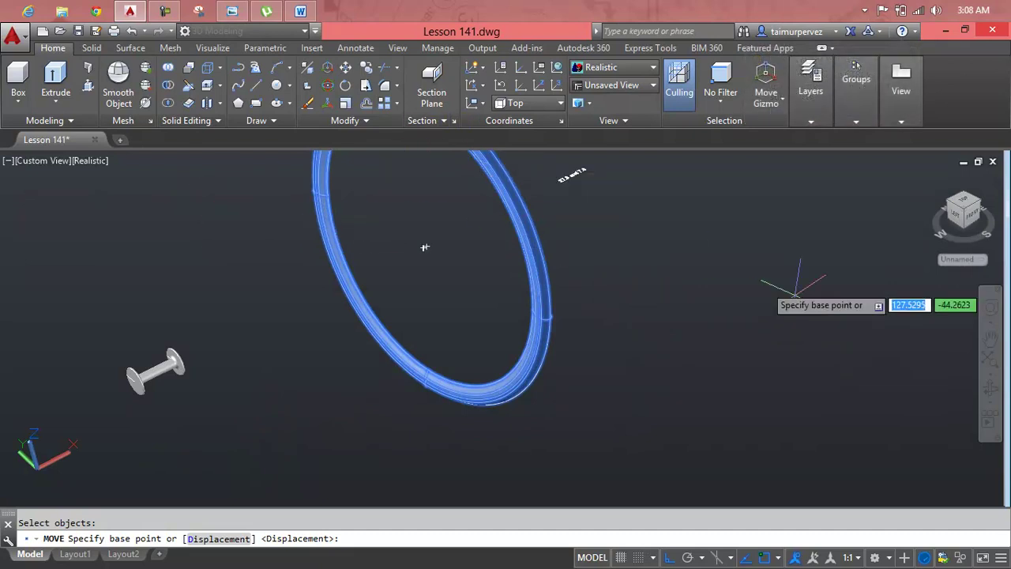
{"action": "left_click", "coordinate": [965, 206]}
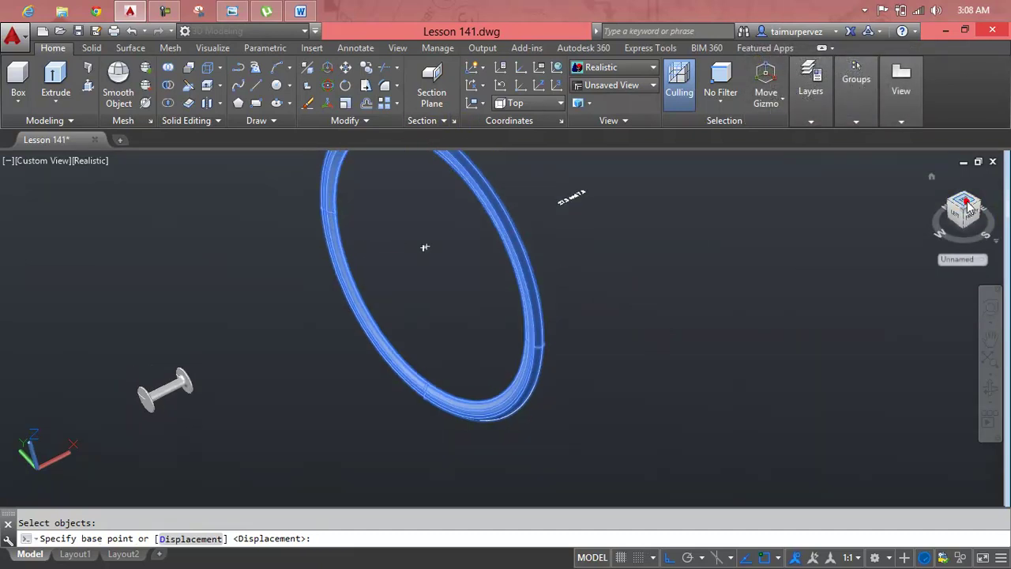
{"action": "scroll", "coordinate": [473, 350], "scroll_direction": "up", "scroll_amount": 1}
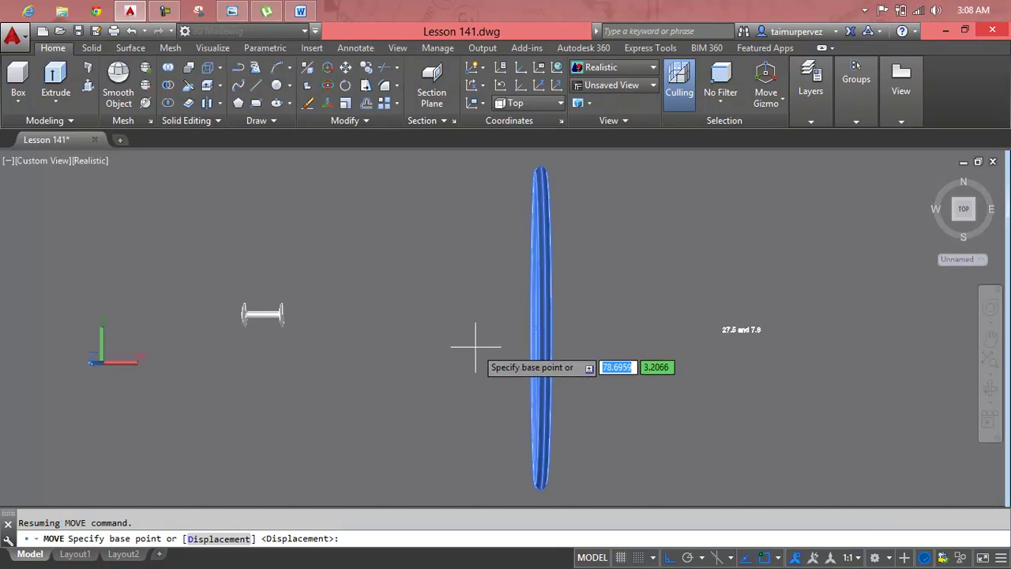
{"action": "scroll", "coordinate": [492, 343], "scroll_direction": "up", "scroll_amount": 1}
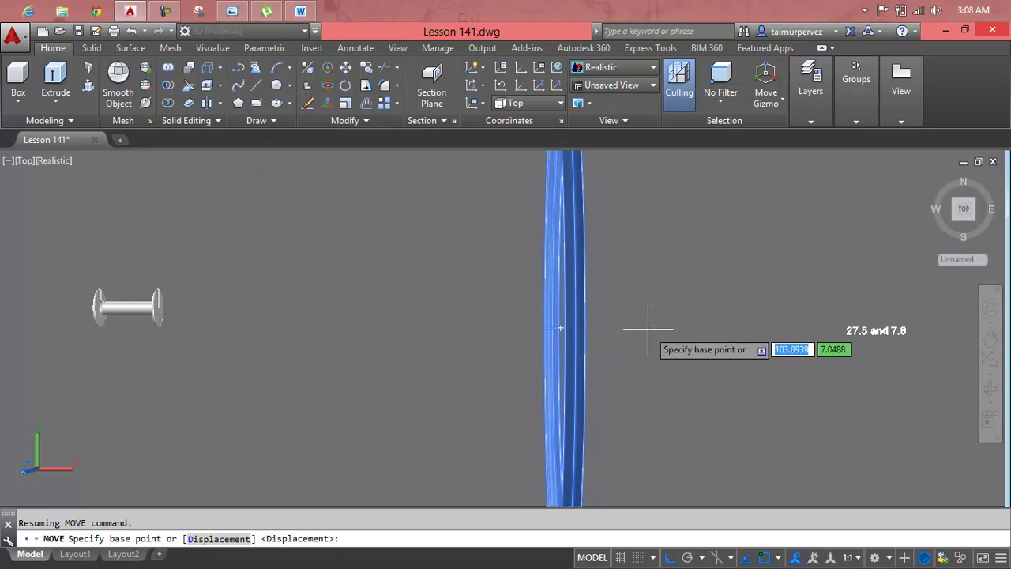
{"action": "mouse_move", "coordinate": [647, 328]}
{"action": "middle_mouse_down", "text": "shift"}
{"action": "mouse_move", "coordinate": [645, 304]}
{"action": "mouse_move", "coordinate": [672, 284]}
{"action": "mouse_move", "coordinate": [654, 293]}
{"action": "mouse_move", "coordinate": [667, 284]}
{"action": "mouse_move", "coordinate": [655, 286]}
{"action": "mouse_move", "coordinate": [667, 304]}
{"action": "mouse_move", "coordinate": [669, 430]}
{"action": "mouse_move", "coordinate": [658, 356]}
{"action": "middle_mouse_up", "text": "shift"}
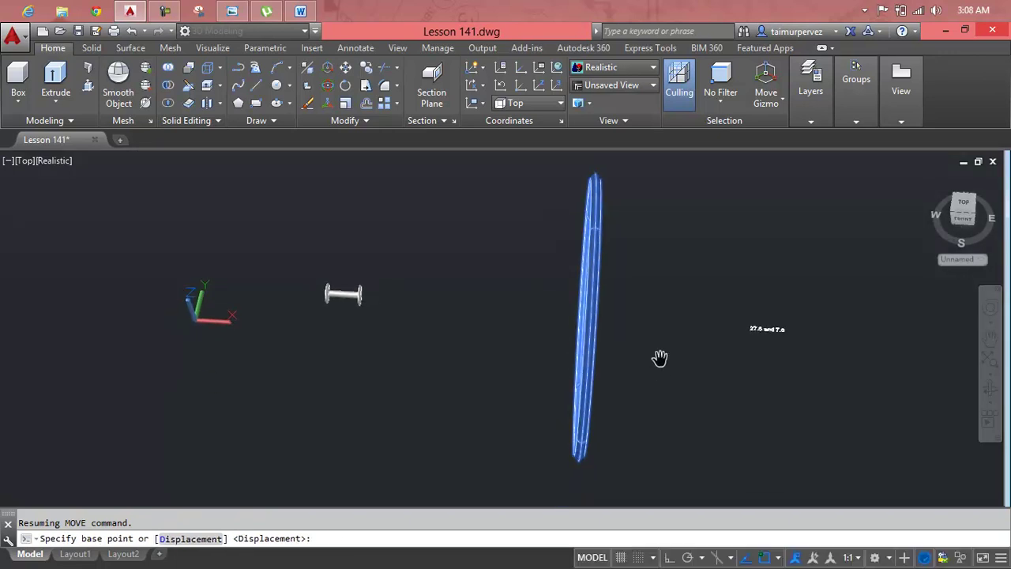
{"action": "scroll", "coordinate": [658, 356], "scroll_direction": "up", "scroll_amount": 2}
{"action": "middle_click_drag", "start_coordinate": [612, 315], "coordinate": [605, 309], "text": "shift"}
{"action": "scroll", "coordinate": [678, 320], "scroll_direction": "up", "scroll_amount": 2}
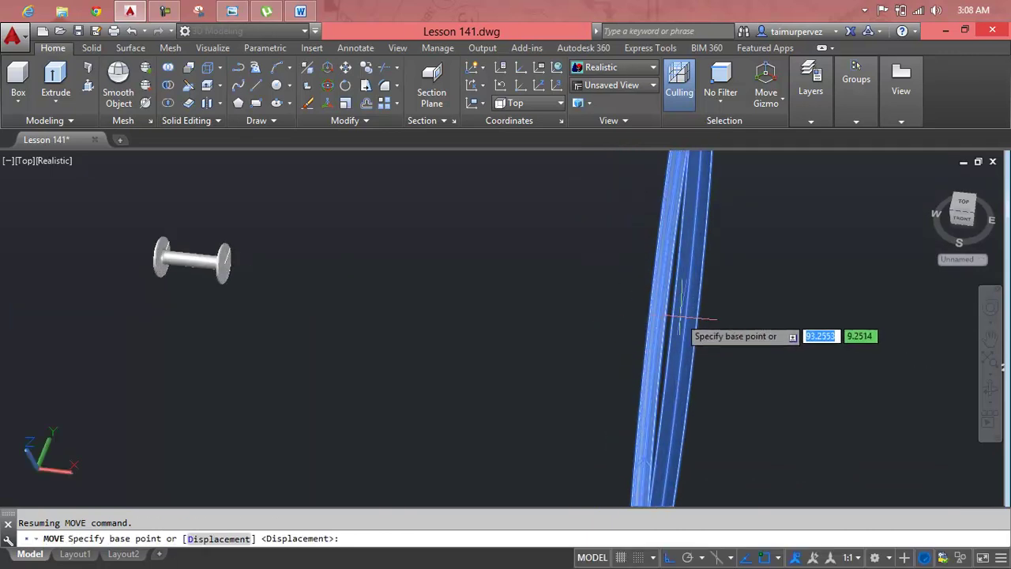
{"action": "mouse_move", "coordinate": [667, 325]}
{"action": "middle_mouse_down", "text": "shift"}
{"action": "mouse_move", "coordinate": [669, 316]}
{"action": "mouse_move", "coordinate": [668, 334]}
{"action": "mouse_move", "coordinate": [677, 330]}
{"action": "middle_mouse_up", "text": "shift"}
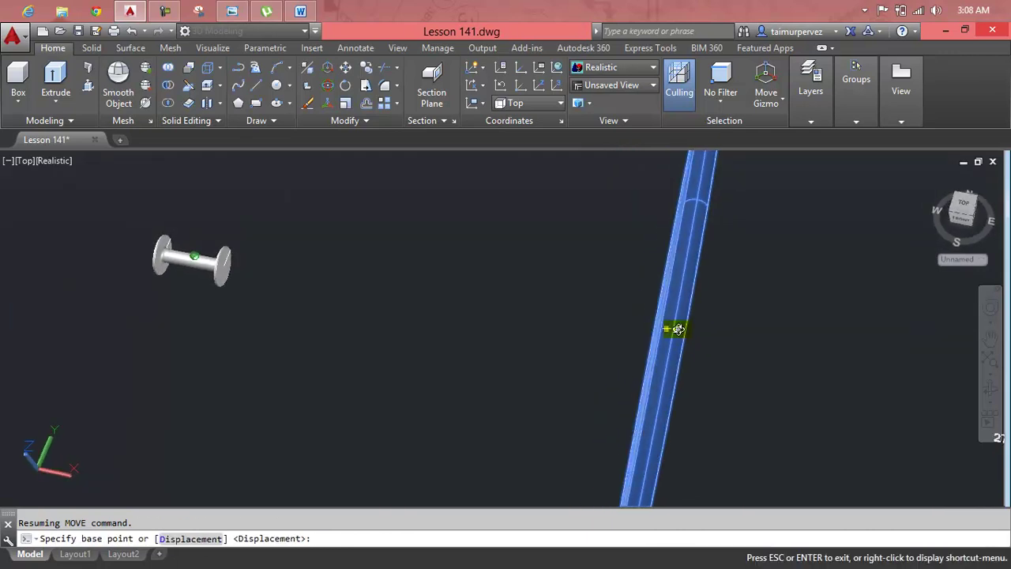
{"action": "left_click", "coordinate": [963, 207]}
{"action": "scroll", "coordinate": [529, 340], "scroll_direction": "up", "scroll_amount": 2}
{"action": "scroll", "coordinate": [545, 330], "scroll_direction": "up", "scroll_amount": 2}
{"action": "scroll", "coordinate": [564, 315], "scroll_direction": "up", "scroll_amount": 2}
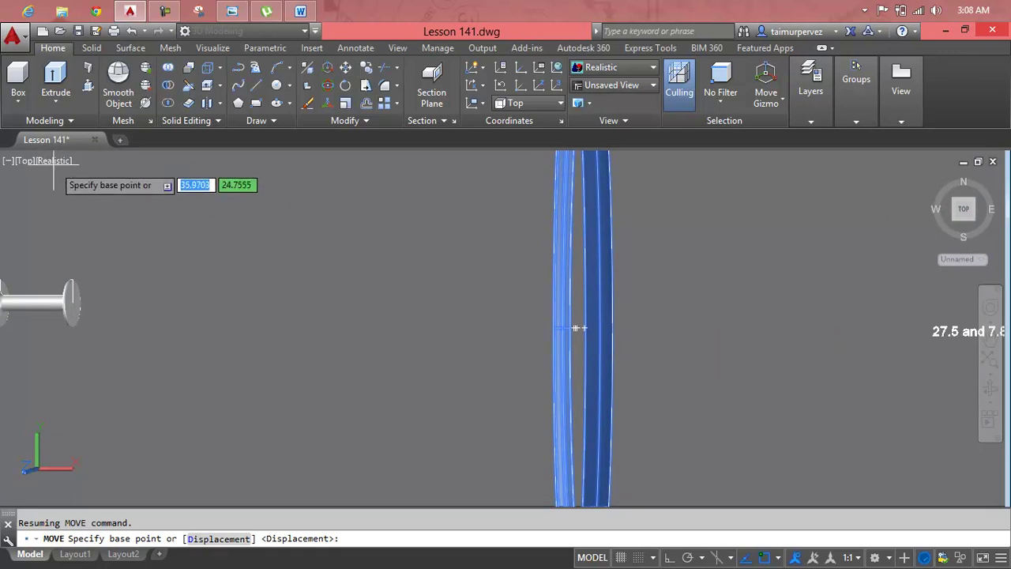
{"action": "key", "text": "Escape"}
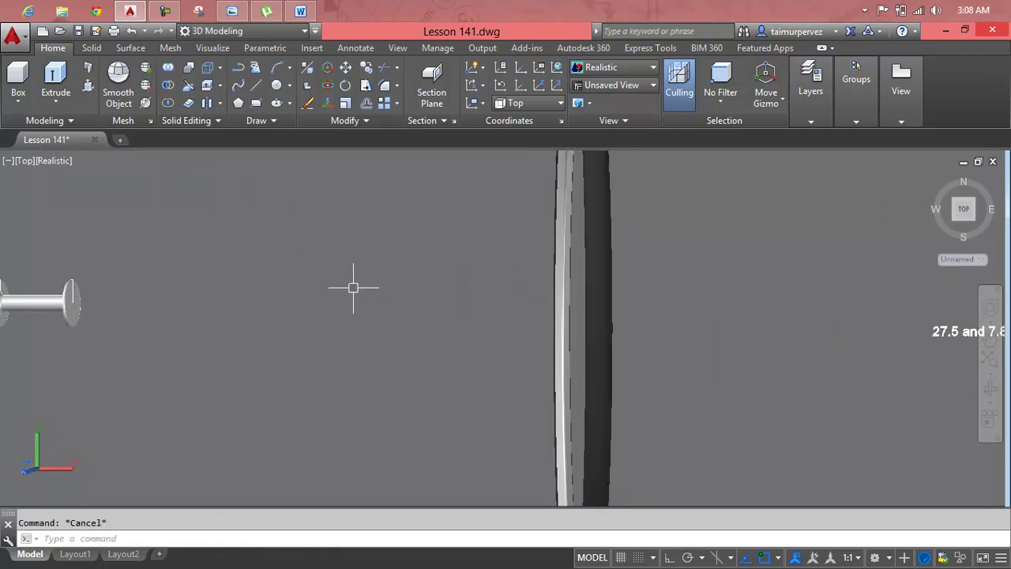
Step: Switch to the Top view and select the rim for a move
{"action": "left_click", "coordinate": [24, 160]}
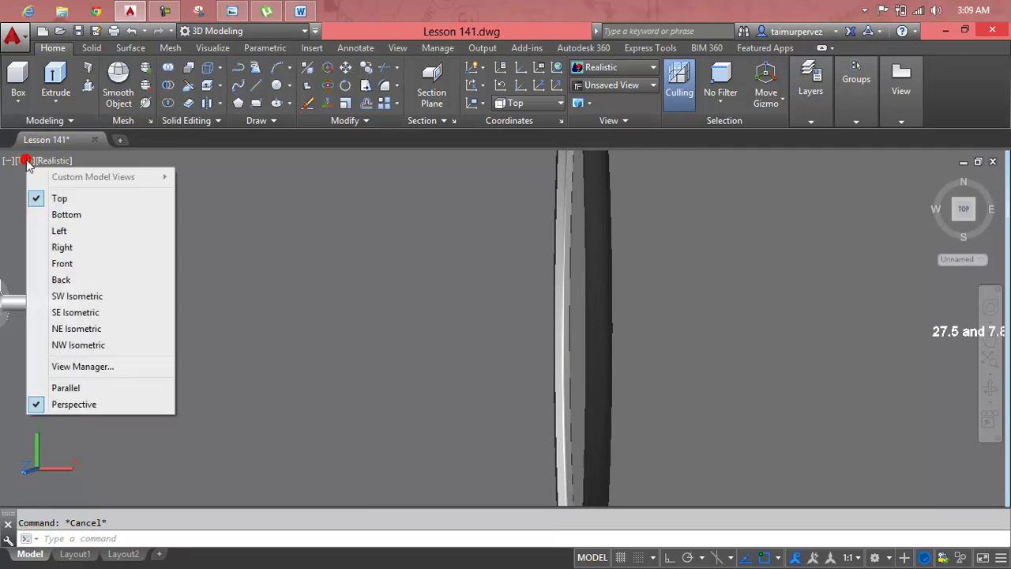
{"action": "left_click", "coordinate": [52, 201]}
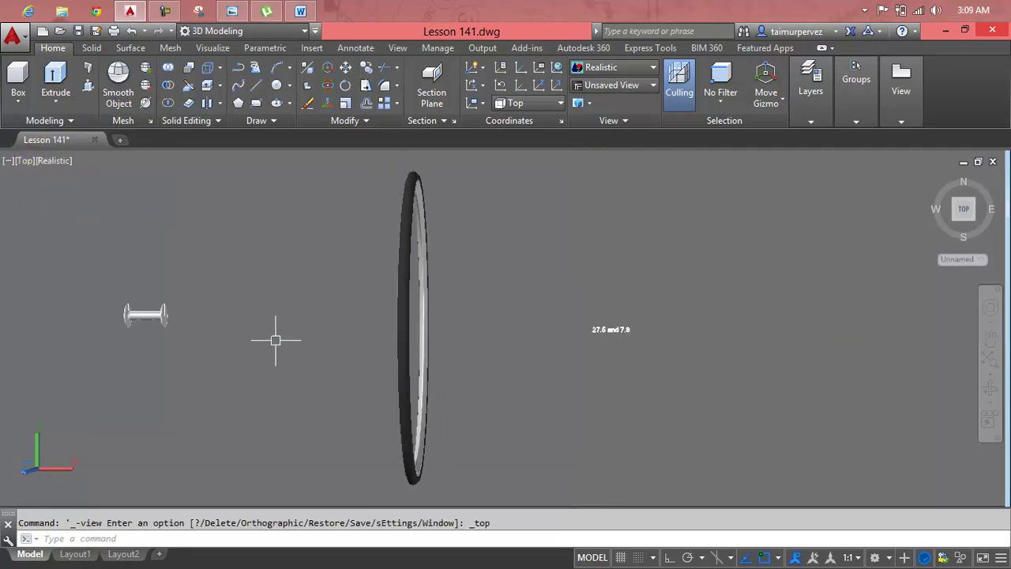
{"action": "scroll", "coordinate": [392, 353], "scroll_direction": "up", "scroll_amount": 3}
{"action": "middle_click_drag", "start_coordinate": [390, 355], "coordinate": [546, 357]}
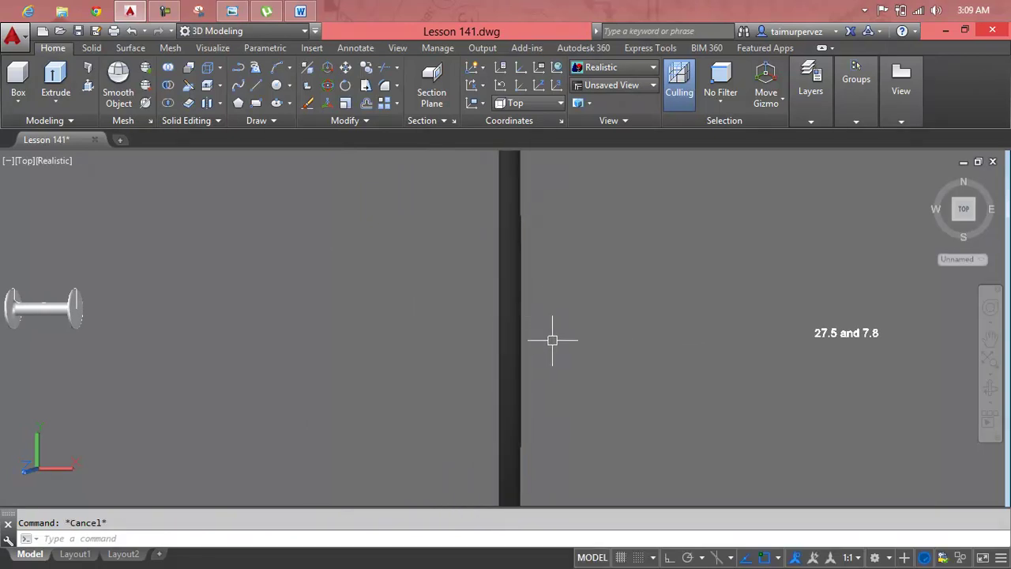
{"action": "middle_click_drag", "start_coordinate": [553, 341], "coordinate": [551, 336], "text": "shift"}
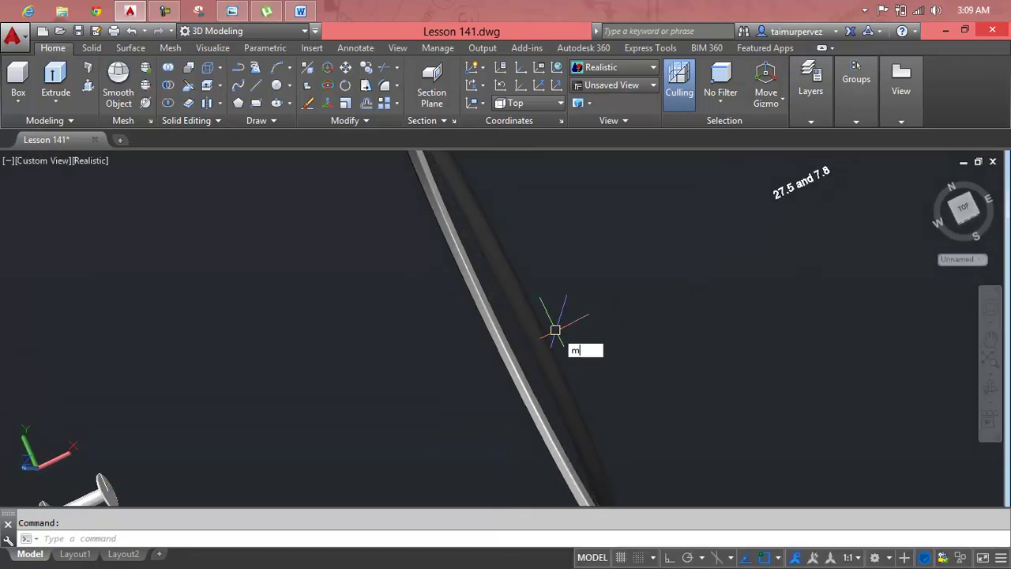
{"action": "key", "text": "Return"}
{"action": "left_click", "coordinate": [509, 347]}
{"action": "left_click", "coordinate": [576, 289]}
{"action": "left_click", "coordinate": [522, 336]}
{"action": "key", "text": "Return"}
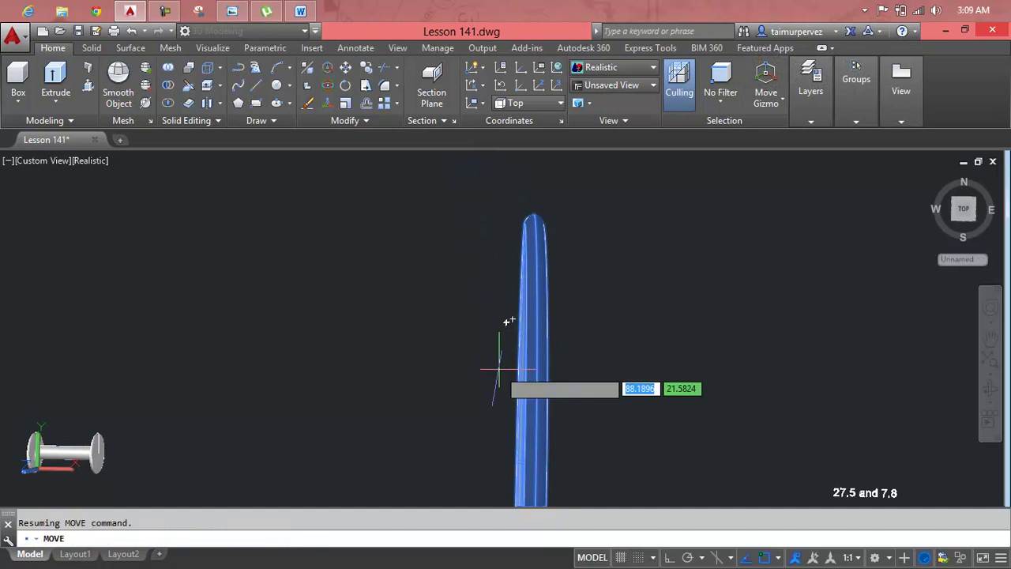
Step: Move the rim from its centre point onto the hub's centre
{"action": "scroll", "coordinate": [494, 363], "scroll_direction": "down", "scroll_amount": 4}
{"action": "scroll", "coordinate": [513, 414], "scroll_direction": "up", "scroll_amount": 2}
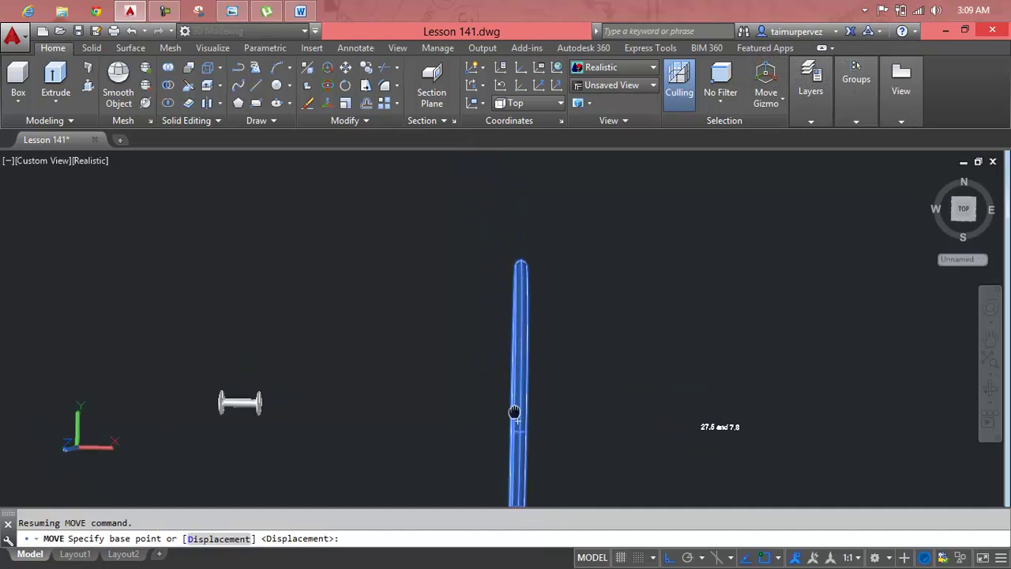
{"action": "middle_click_drag", "start_coordinate": [515, 413], "coordinate": [514, 289]}
{"action": "scroll", "coordinate": [515, 278], "scroll_direction": "up", "scroll_amount": 2}
{"action": "scroll", "coordinate": [516, 278], "scroll_direction": "up", "scroll_amount": 4}
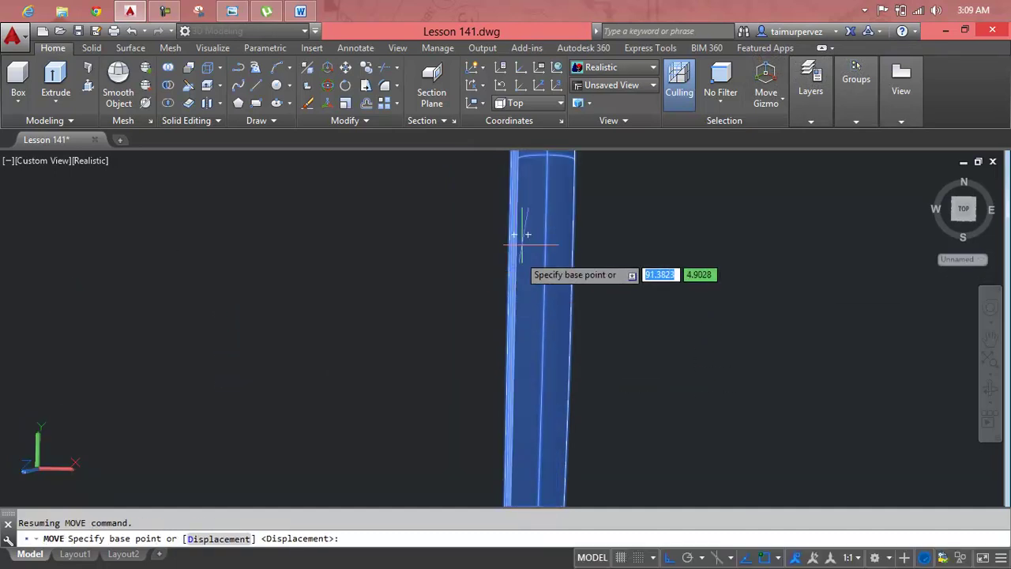
{"action": "middle_click_drag", "start_coordinate": [529, 232], "coordinate": [510, 294]}
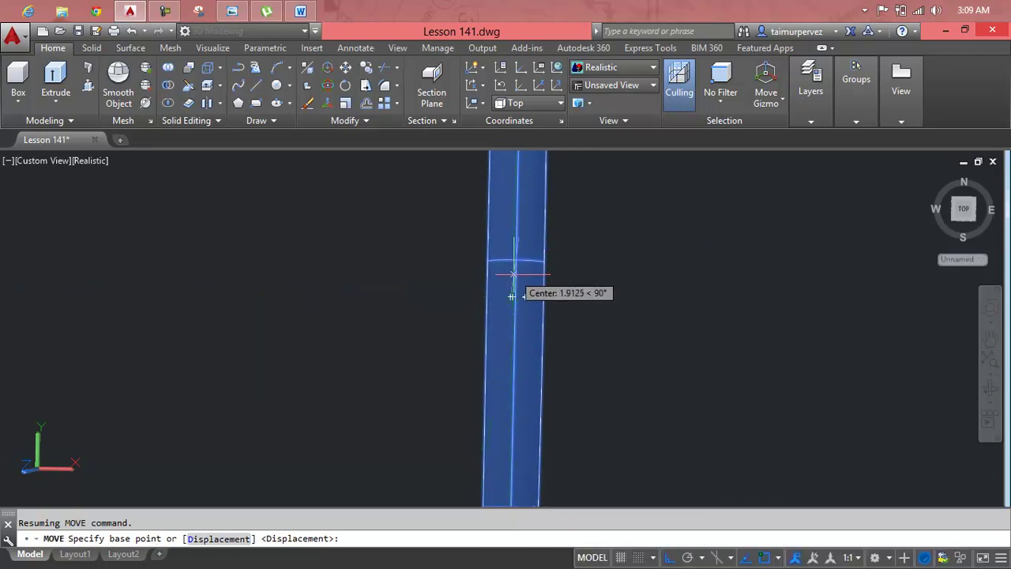
{"action": "scroll", "coordinate": [517, 293], "scroll_direction": "down", "scroll_amount": 5}
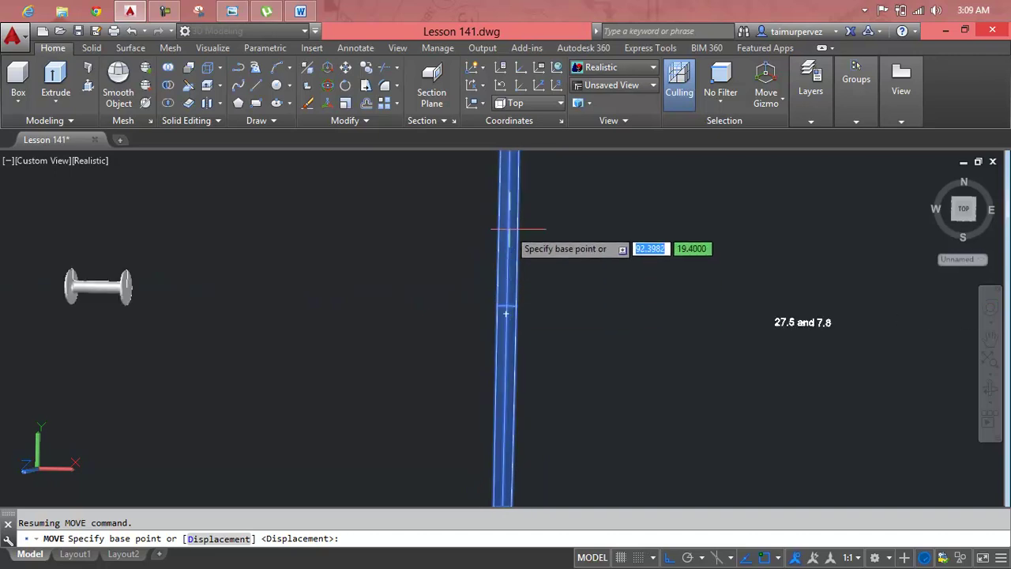
{"action": "left_click", "coordinate": [507, 314]}
{"action": "middle_click_drag", "start_coordinate": [506, 314], "coordinate": [356, 309]}
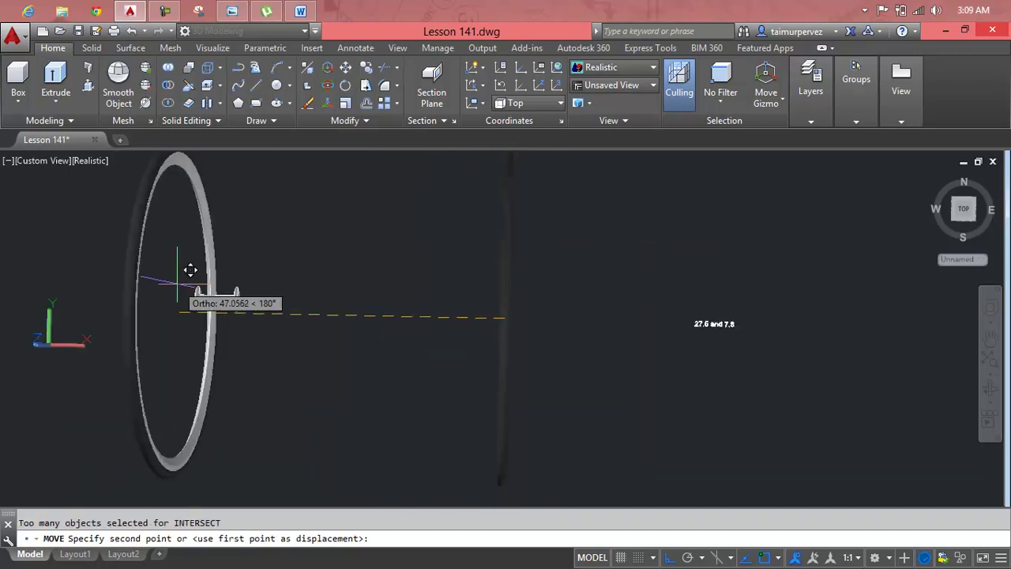
{"action": "scroll", "coordinate": [462, 331], "scroll_direction": "up", "scroll_amount": 3}
{"action": "scroll", "coordinate": [467, 336], "scroll_direction": "up", "scroll_amount": 2}
{"action": "scroll", "coordinate": [471, 346], "scroll_direction": "down", "scroll_amount": 3}
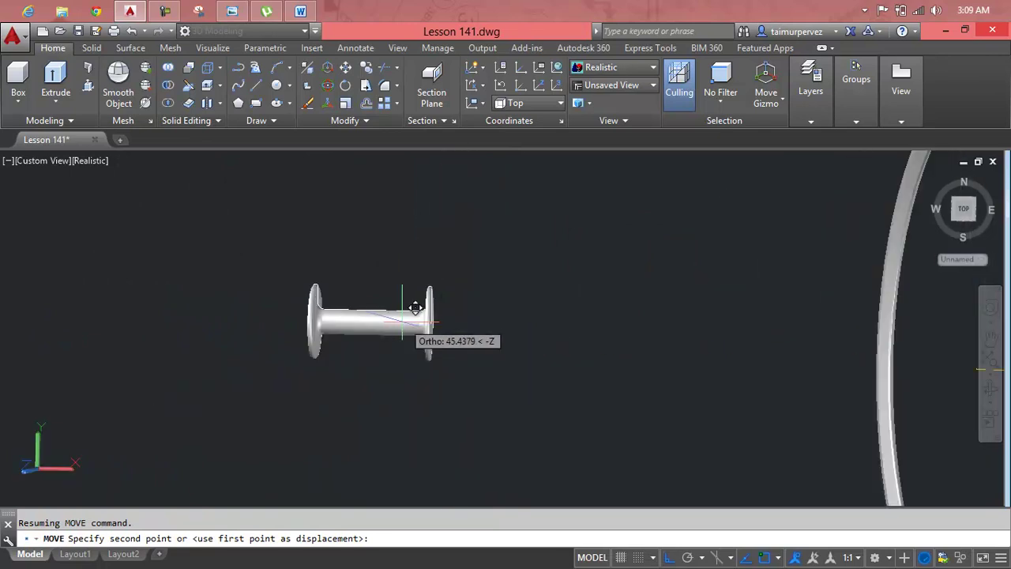
{"action": "mouse_move", "coordinate": [400, 308]}
{"action": "middle_mouse_down", "text": "shift"}
{"action": "mouse_move", "coordinate": [368, 332]}
{"action": "mouse_move", "coordinate": [378, 327]}
{"action": "middle_mouse_up", "text": "shift"}
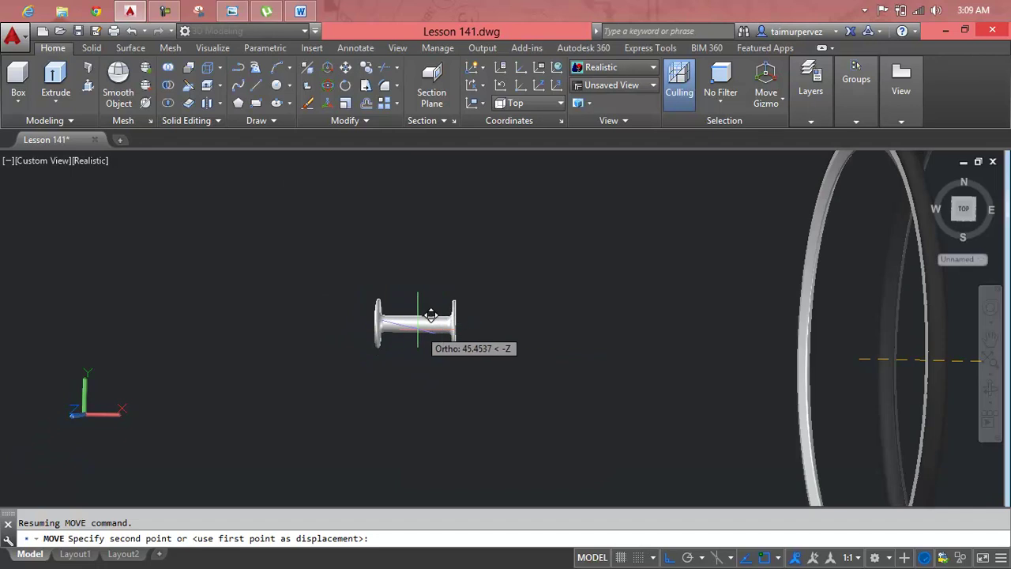
{"action": "scroll", "coordinate": [430, 315], "scroll_direction": "up", "scroll_amount": 3}
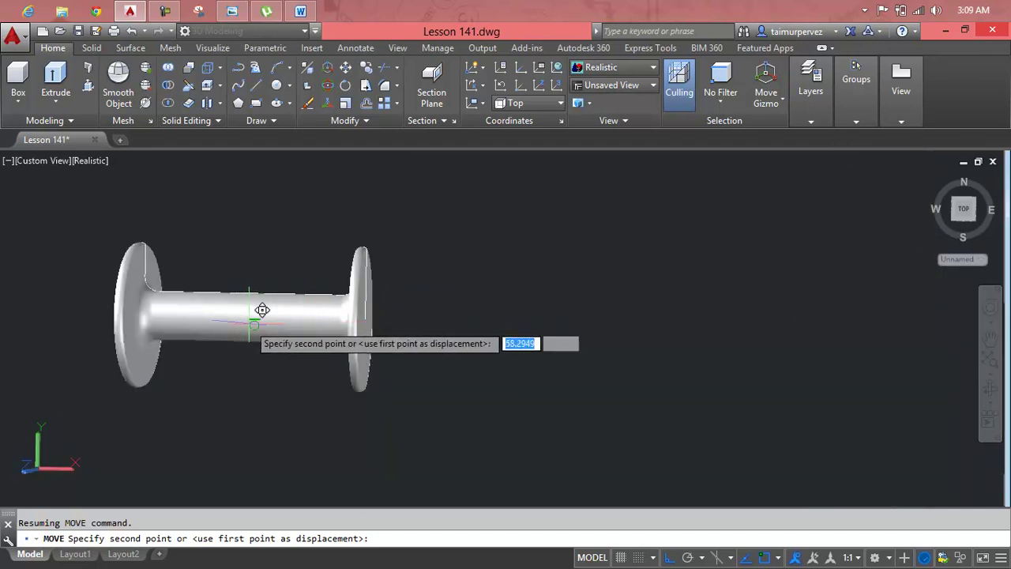
{"action": "left_click", "coordinate": [251, 325]}
{"action": "scroll", "coordinate": [466, 325], "scroll_direction": "down", "scroll_amount": 8}
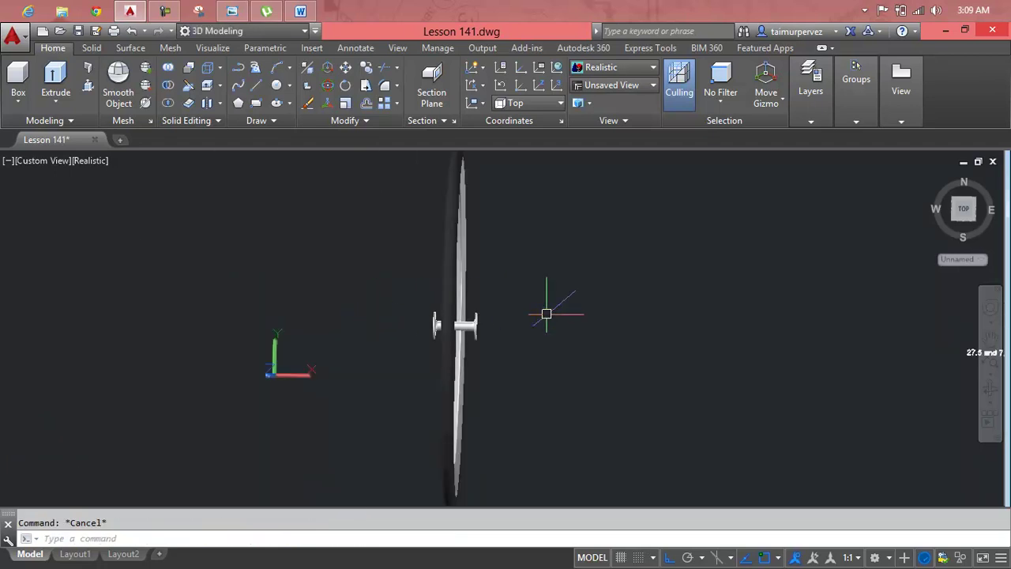
{"action": "mouse_move", "coordinate": [544, 336]}
{"action": "middle_mouse_down", "text": "shift"}
{"action": "mouse_move", "coordinate": [358, 344]}
{"action": "mouse_move", "coordinate": [751, 359]}
{"action": "mouse_move", "coordinate": [499, 377]}
{"action": "mouse_move", "coordinate": [542, 422]}
{"action": "middle_mouse_up", "text": "shift"}
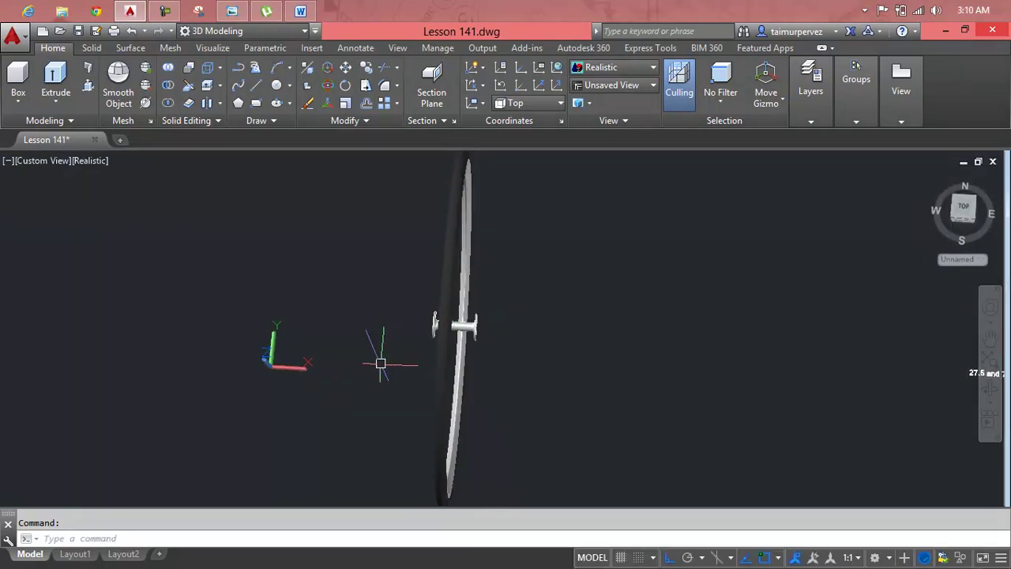
Step: Set the view to Top and pan the wheel to the centre of the screen
{"action": "left_click", "coordinate": [20, 163]}
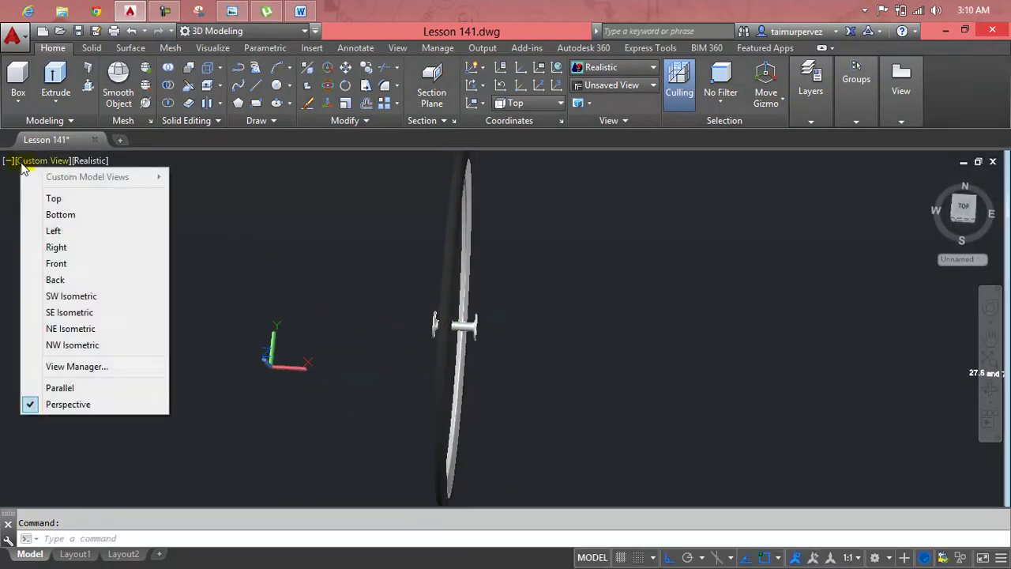
{"action": "left_click", "coordinate": [45, 197]}
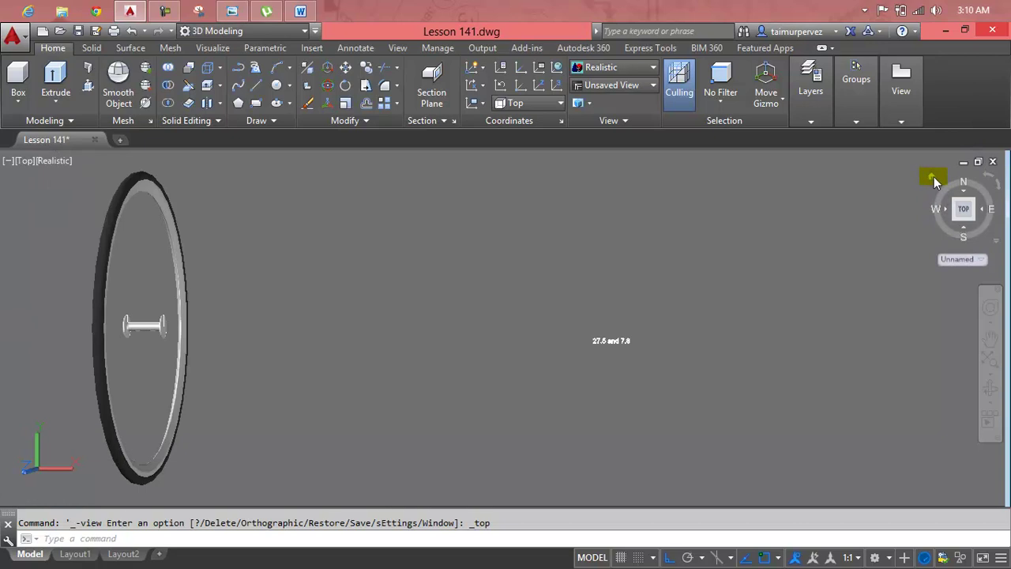
{"action": "left_click", "coordinate": [933, 176]}
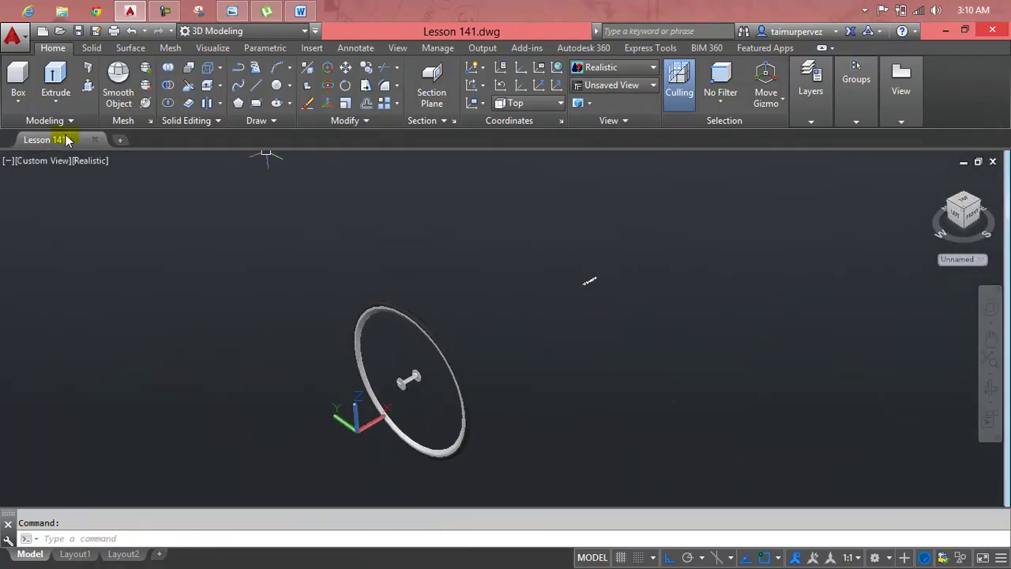
{"action": "left_click", "coordinate": [47, 162]}
{"action": "left_click", "coordinate": [64, 197]}
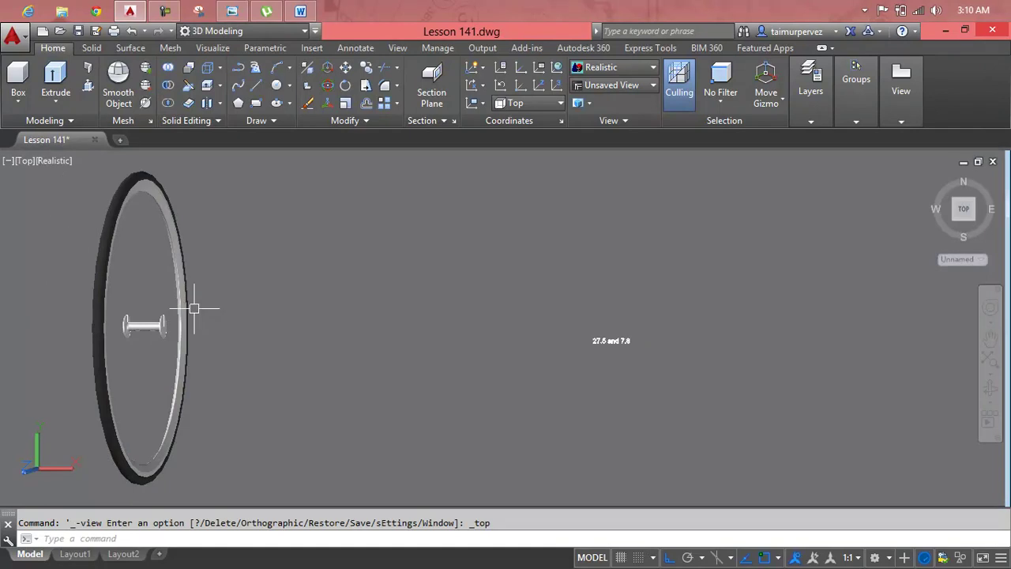
{"action": "middle_click_drag", "start_coordinate": [194, 308], "coordinate": [629, 316]}
{"action": "scroll", "coordinate": [624, 311], "scroll_direction": "down", "scroll_amount": 2}
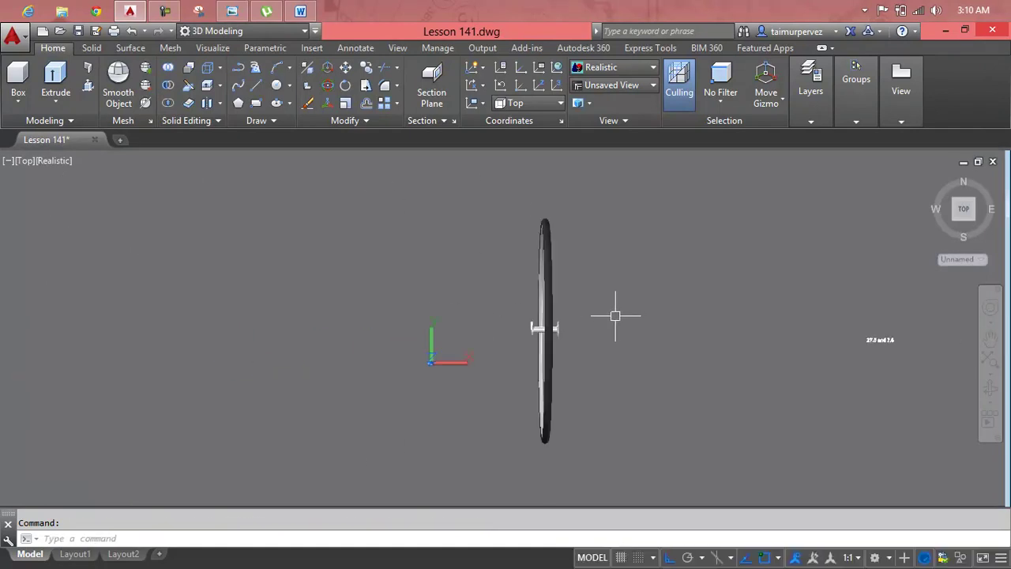
{"action": "left_click_drag", "start_coordinate": [614, 320], "coordinate": [586, 334]}
Step: Change the visual style from Realistic to 2D Wireframe
{"action": "key", "text": "Escape"}
{"action": "scroll", "coordinate": [568, 314], "scroll_direction": "down", "scroll_amount": 1}
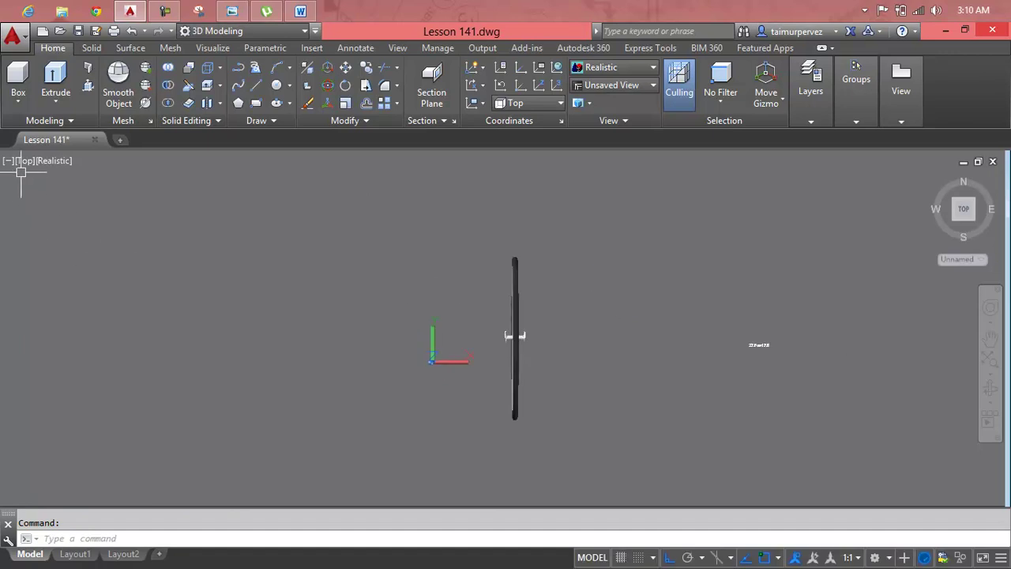
{"action": "left_click", "coordinate": [52, 162]}
{"action": "left_click", "coordinate": [79, 195]}
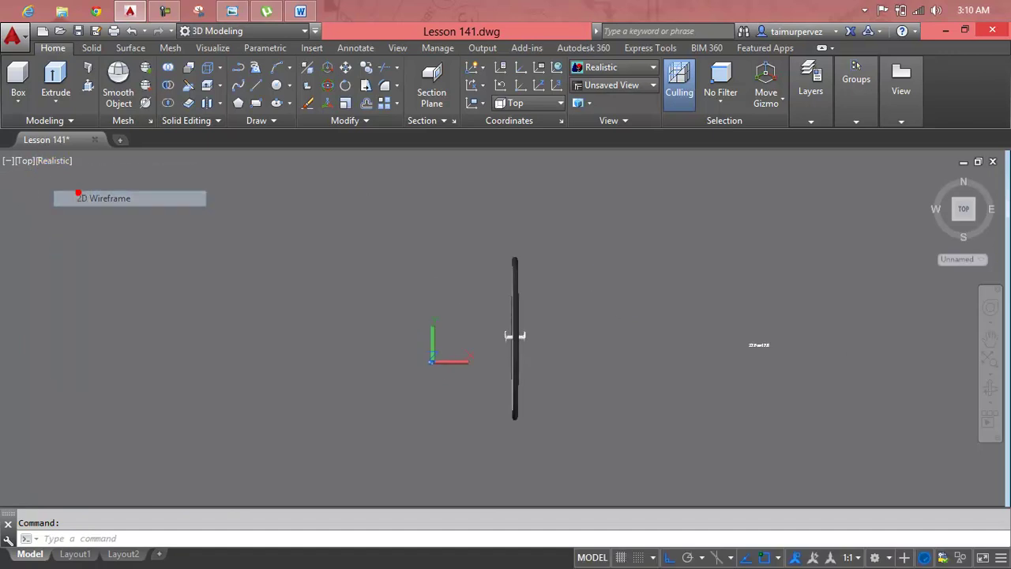
{"action": "middle_click_drag", "start_coordinate": [567, 266], "coordinate": [467, 247]}
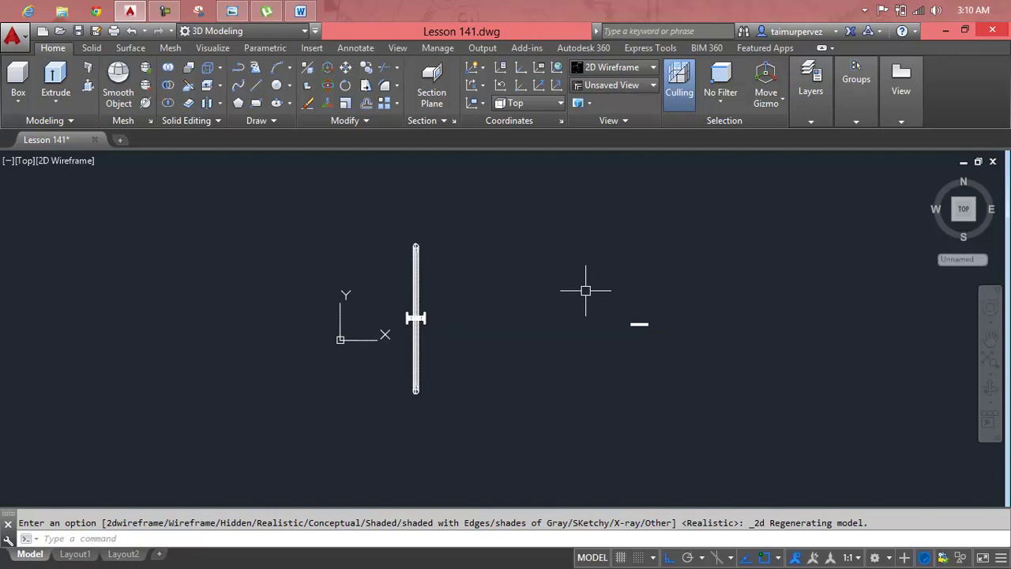
Step: Draw a 7.8-long horizontal base line to the right of the hub
{"action": "scroll", "coordinate": [646, 330], "scroll_direction": "up", "scroll_amount": 3}
{"action": "middle_click_drag", "start_coordinate": [529, 319], "coordinate": [604, 323]}
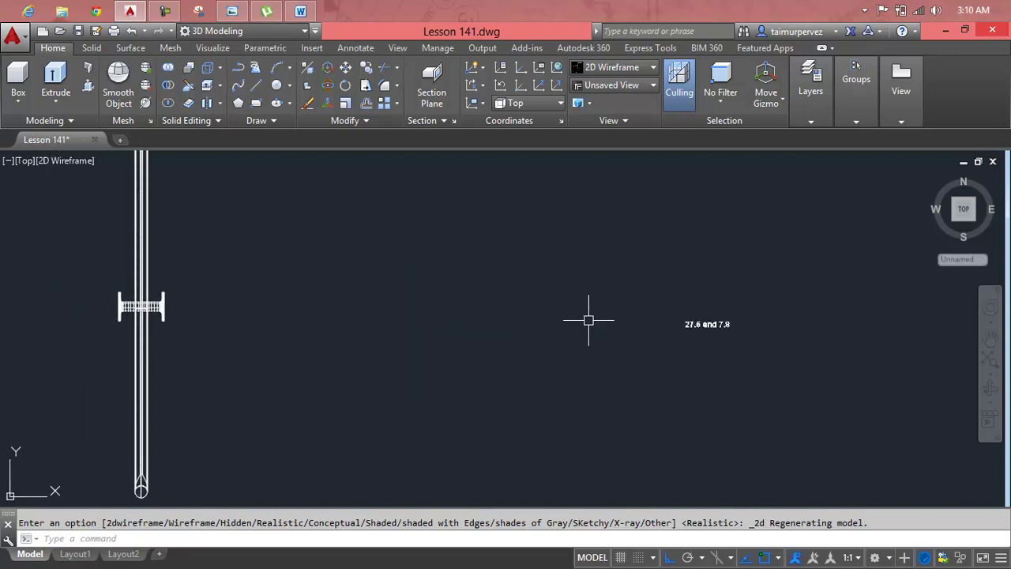
{"action": "key", "text": "Escape"}
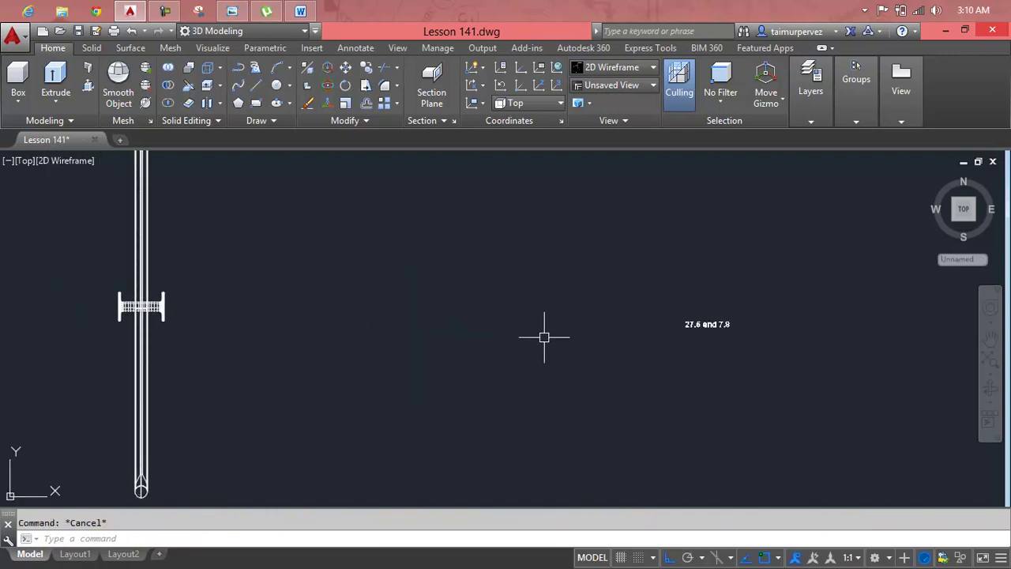
{"action": "key", "text": "Return"}
{"action": "left_click", "coordinate": [229, 312]}
{"action": "type", "text": "7.8"}
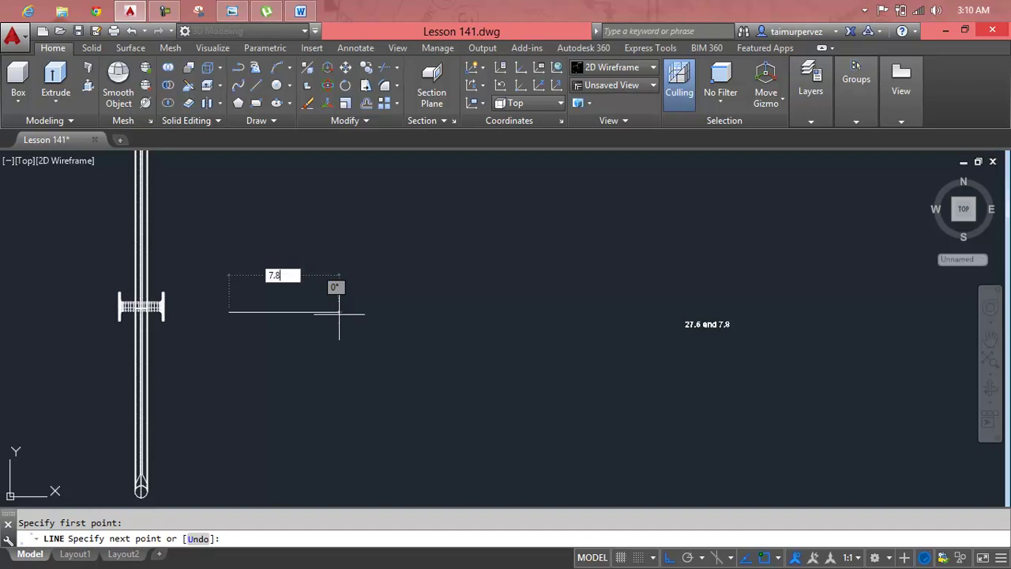
{"action": "key", "text": "Return"}
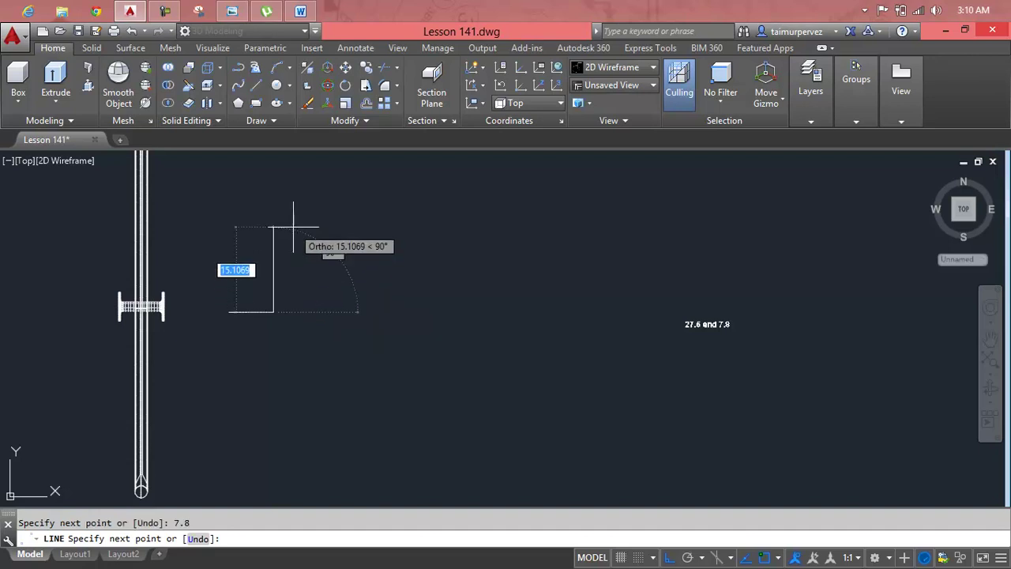
{"action": "key", "text": "Escape"}
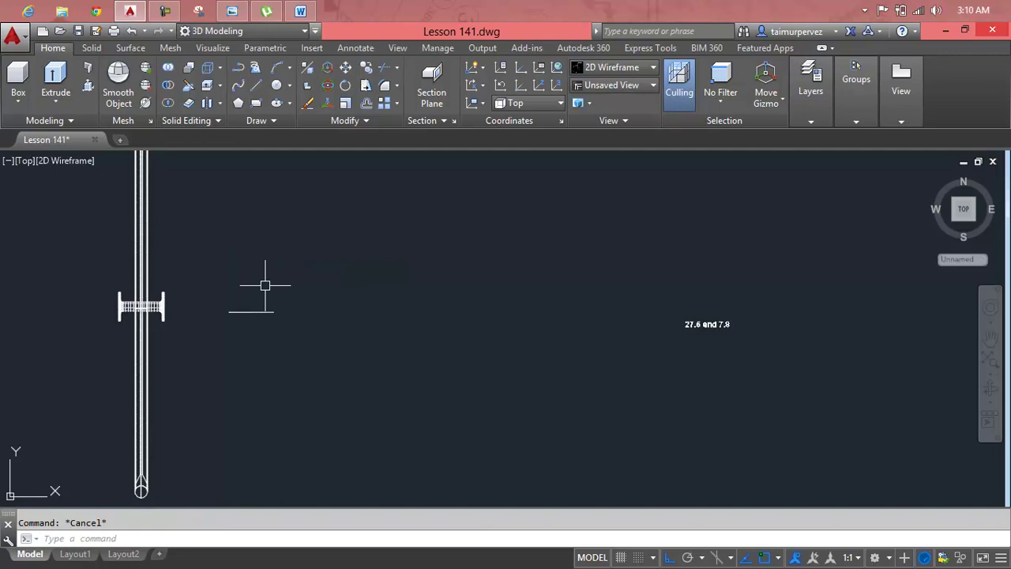
{"action": "type", "text": "l"}
Step: Draw a 27.5-high vertical line up from the base's midpoint
{"action": "key", "text": "Return"}
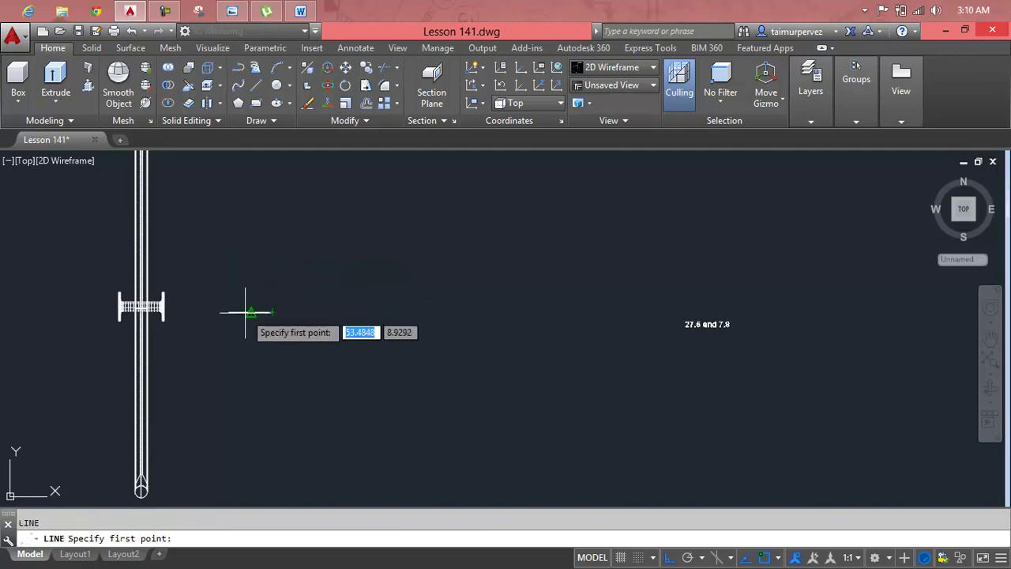
{"action": "scroll", "coordinate": [244, 308], "scroll_direction": "up", "scroll_amount": 4}
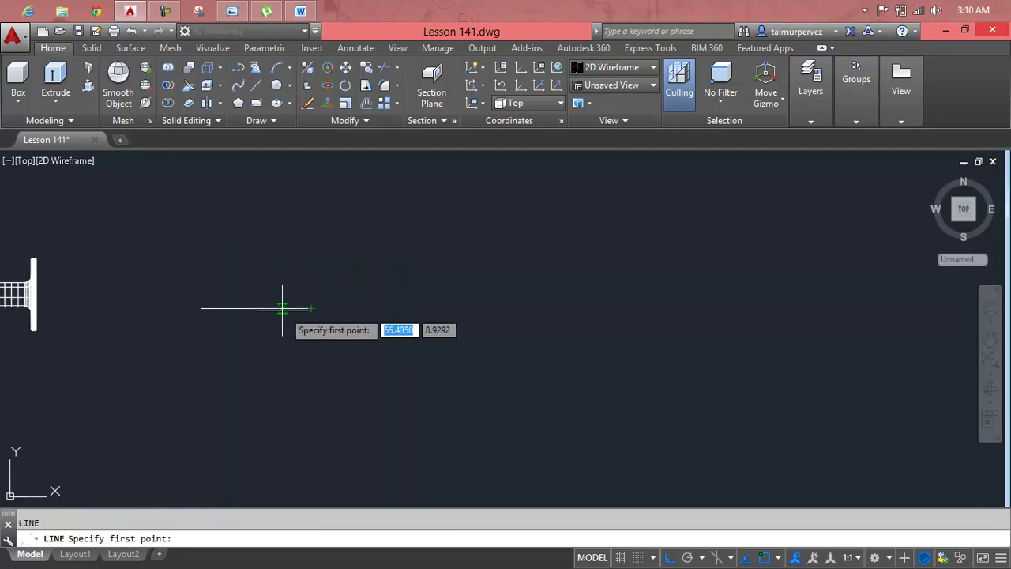
{"action": "left_click", "coordinate": [310, 308]}
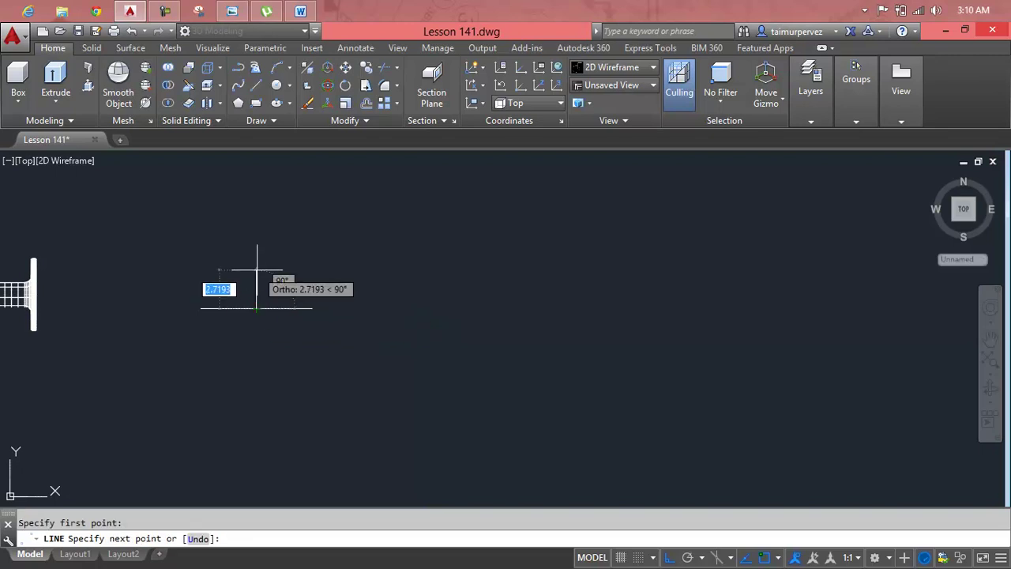
{"action": "scroll", "coordinate": [260, 289], "scroll_direction": "down", "scroll_amount": 3}
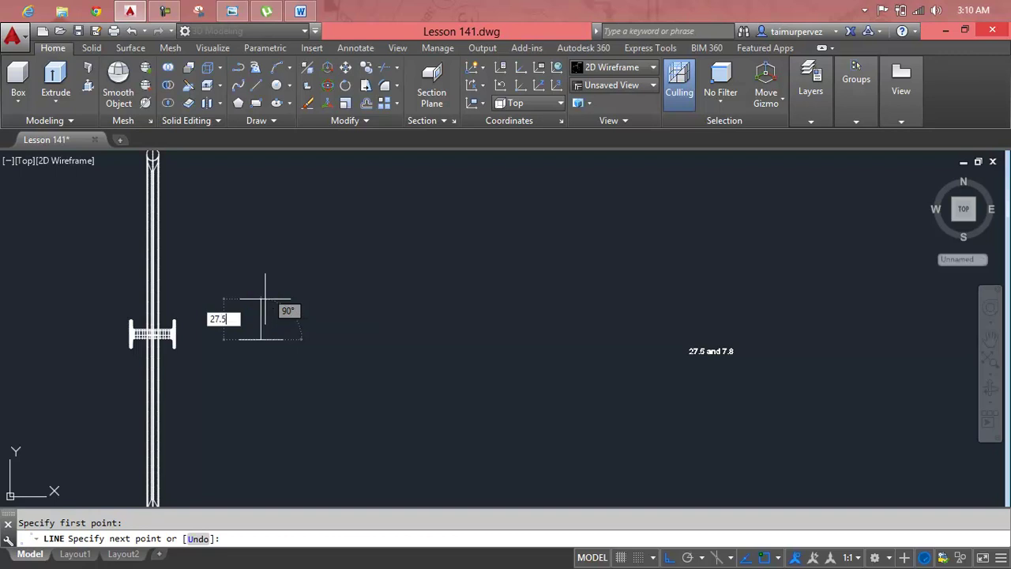
{"action": "type", "text": "5"}
{"action": "key", "text": "Return"}
{"action": "key", "text": "Return"}
{"action": "key", "text": "Return"}
{"action": "key", "text": "Escape"}
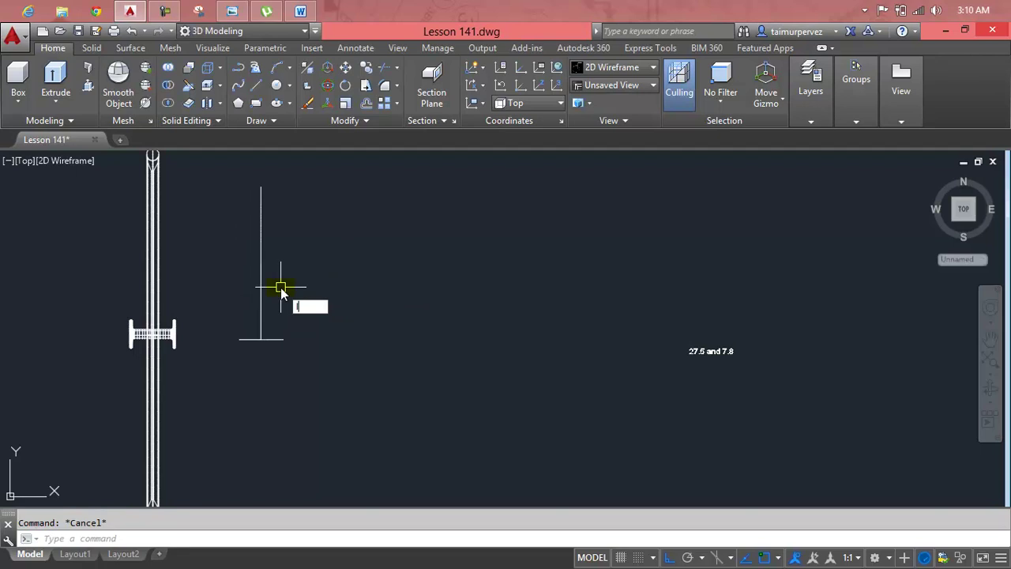
Step: Draw the right slanted side from the base's right end to the vertical's top
{"action": "key", "text": "Return"}
{"action": "left_click", "coordinate": [282, 339]}
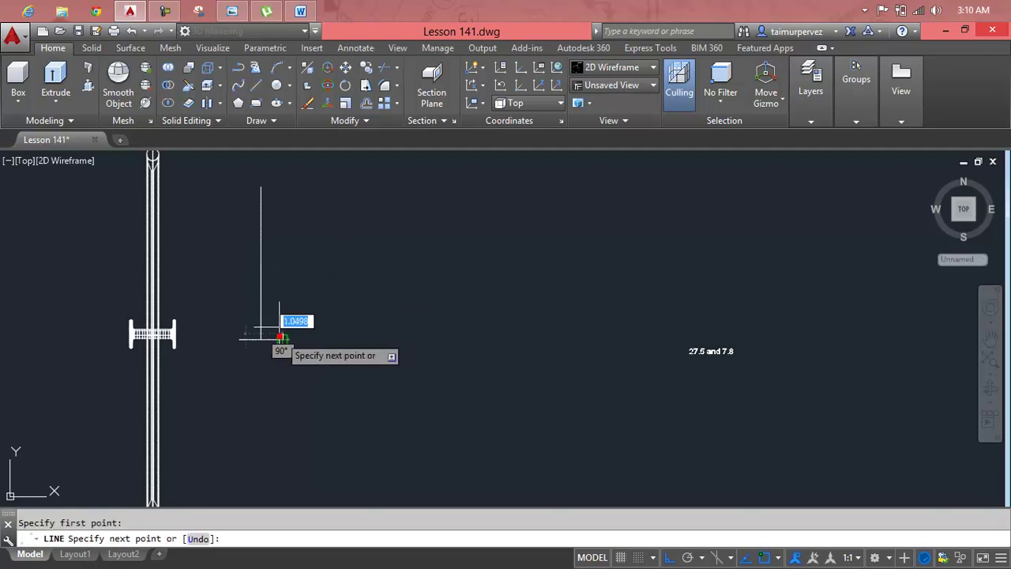
{"action": "scroll", "coordinate": [264, 198], "scroll_direction": "up", "scroll_amount": 5}
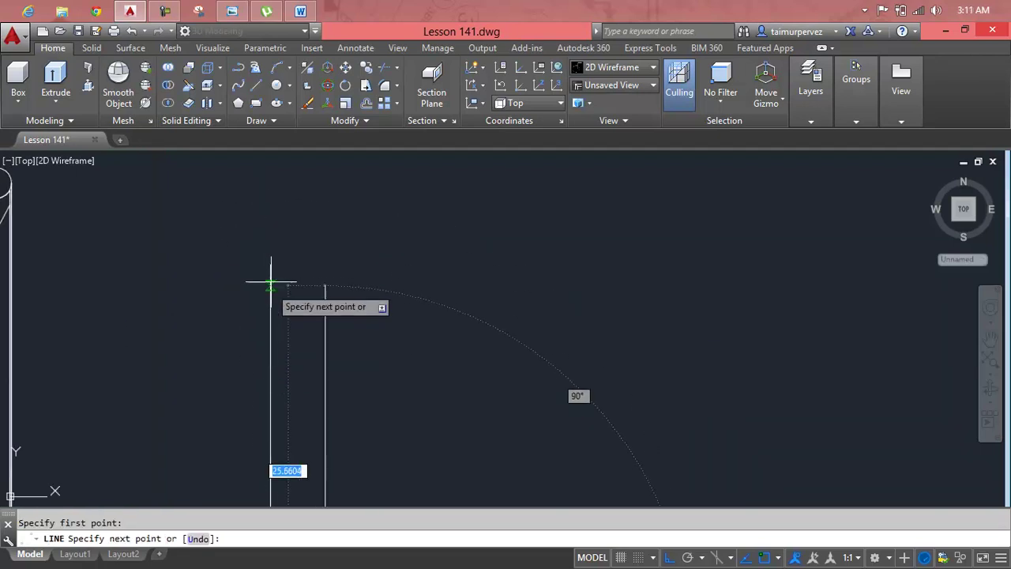
{"action": "scroll", "coordinate": [269, 266], "scroll_direction": "up", "scroll_amount": 2}
{"action": "scroll", "coordinate": [267, 266], "scroll_direction": "up", "scroll_amount": 1}
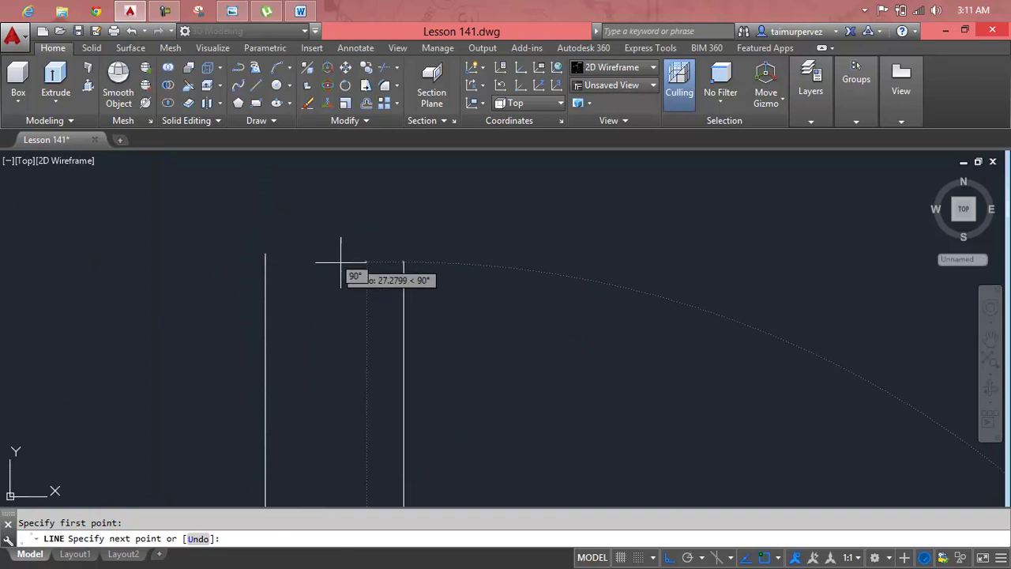
{"action": "left_click", "coordinate": [266, 254]}
{"action": "scroll", "coordinate": [266, 343], "scroll_direction": "down", "scroll_amount": 3}
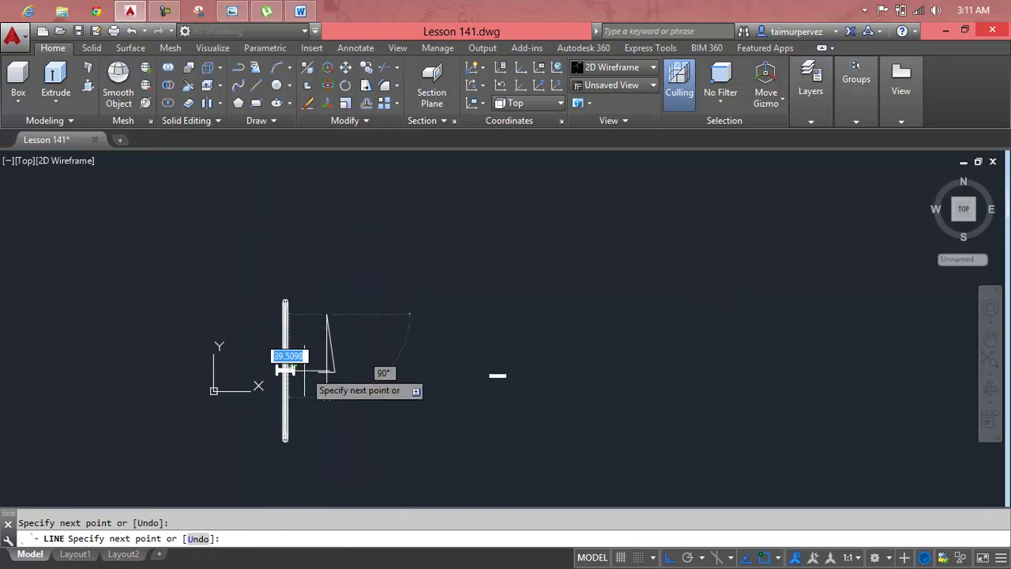
{"action": "key", "text": "Escape"}
Step: Draw the left slanted side from the base's left end up to the apex
{"action": "scroll", "coordinate": [310, 366], "scroll_direction": "up", "scroll_amount": 3}
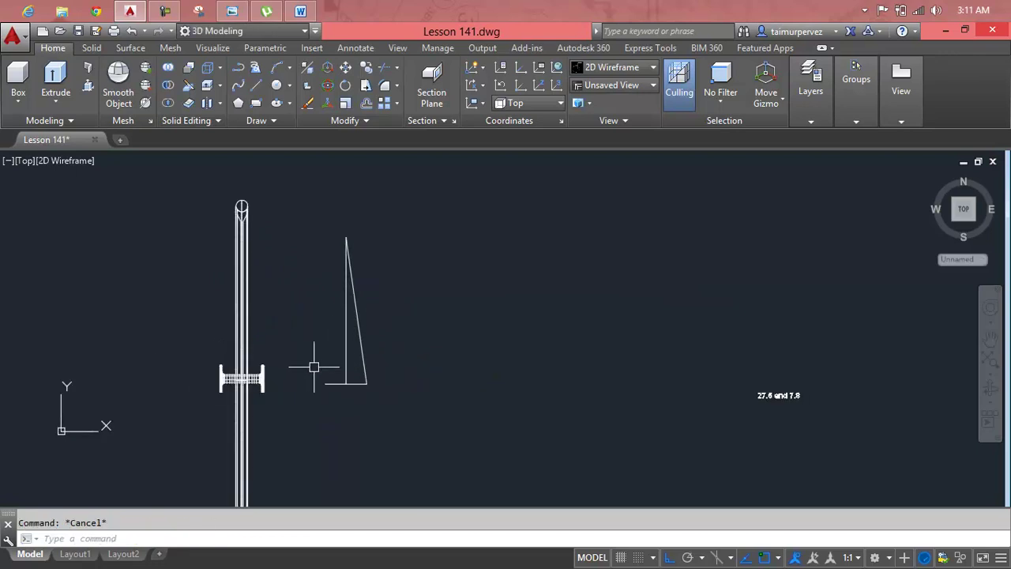
{"action": "type", "text": "l"}
{"action": "key", "text": "Return"}
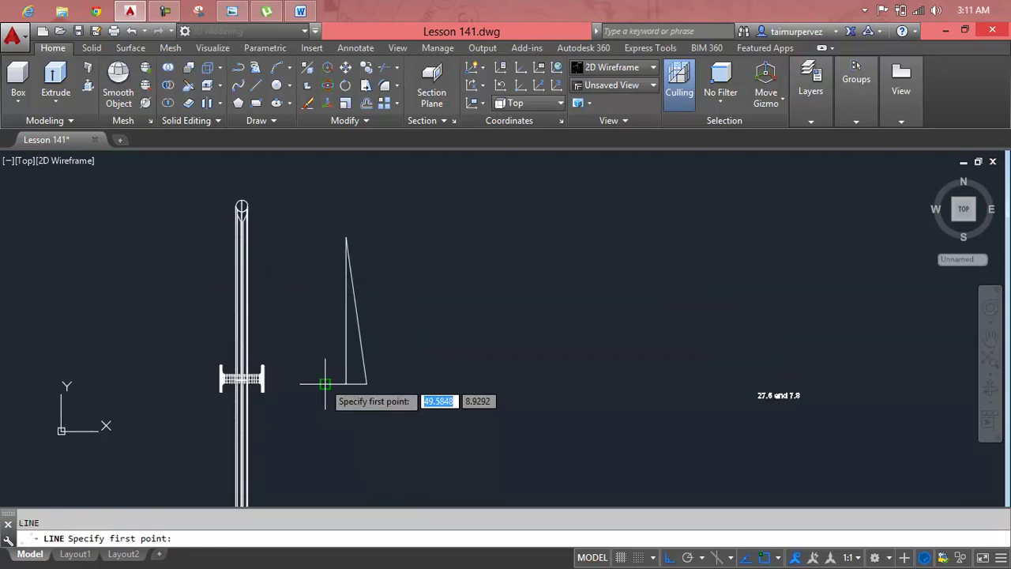
{"action": "left_click", "coordinate": [324, 383]}
{"action": "scroll", "coordinate": [339, 261], "scroll_direction": "up", "scroll_amount": 2}
{"action": "scroll", "coordinate": [361, 214], "scroll_direction": "up", "scroll_amount": 2}
{"action": "scroll", "coordinate": [343, 226], "scroll_direction": "up", "scroll_amount": 2}
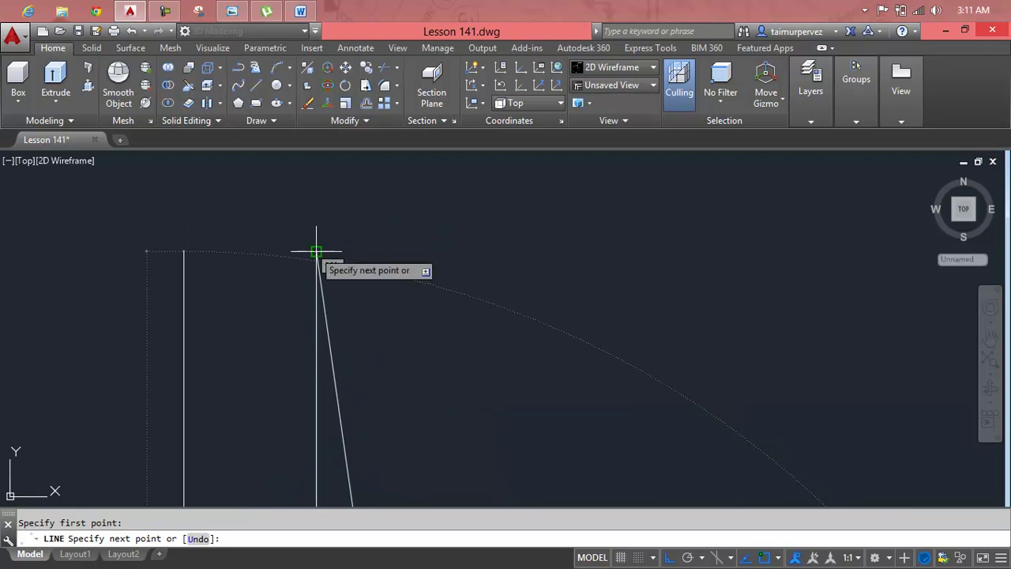
{"action": "left_click", "coordinate": [316, 251]}
{"action": "key", "text": "Escape"}
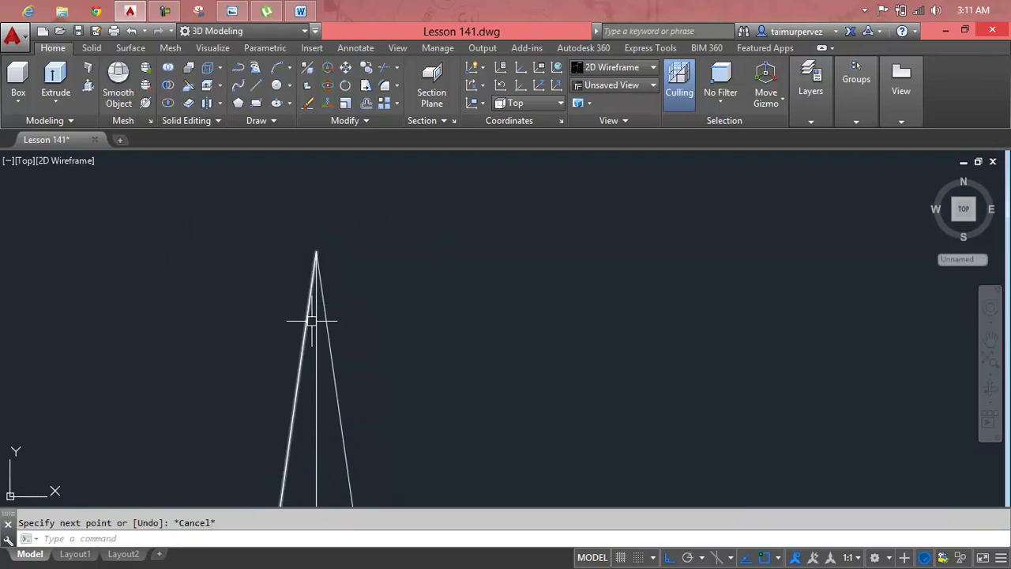
Step: Erase the vertical centre guide line, leaving the tapered spoke outline
{"action": "left_click", "coordinate": [315, 325]}
{"action": "key", "text": "Delete"}
{"action": "scroll", "coordinate": [327, 361], "scroll_direction": "down", "scroll_amount": 2}
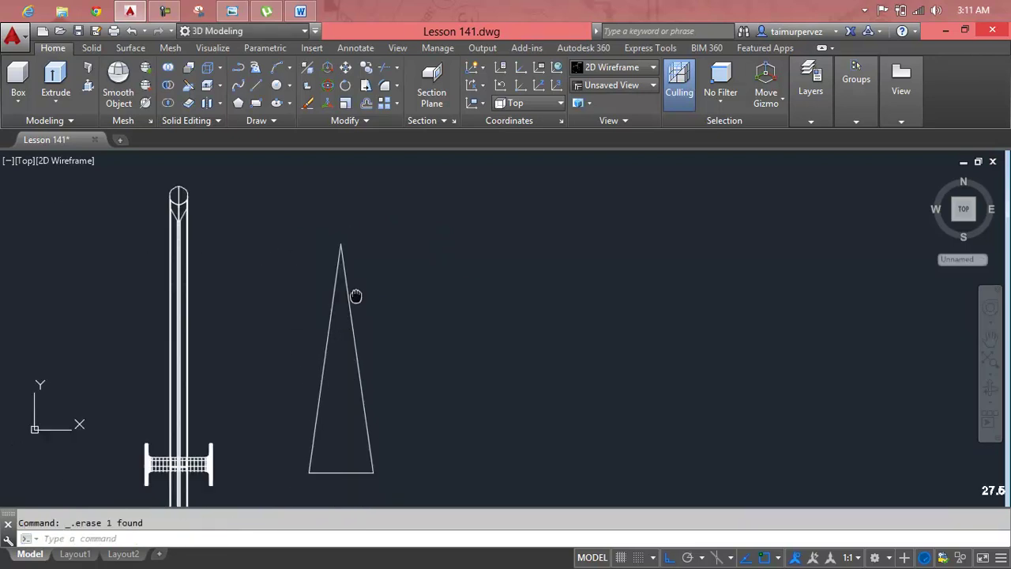
{"action": "middle_click_drag", "start_coordinate": [327, 361], "coordinate": [426, 159]}
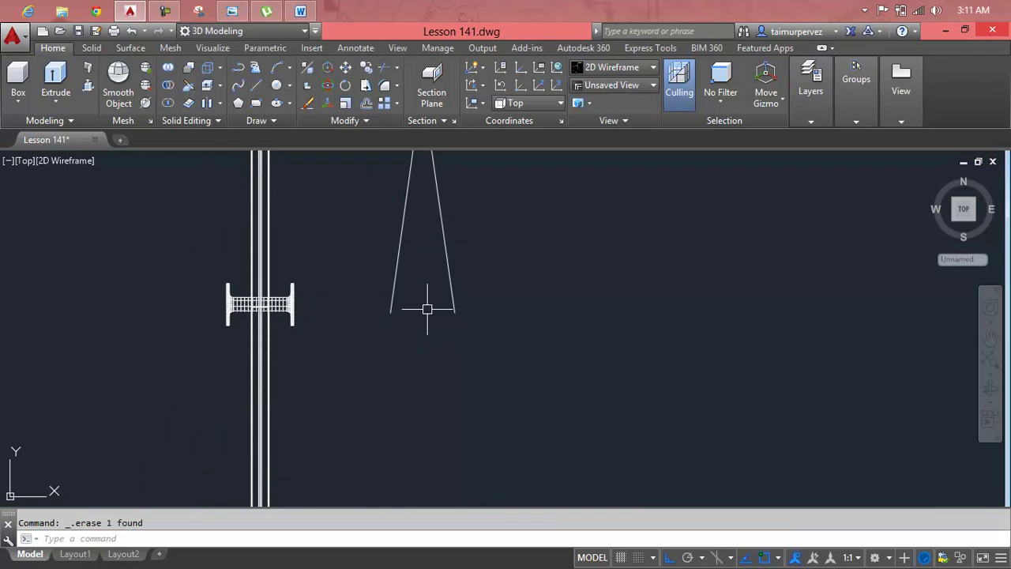
{"action": "scroll", "coordinate": [401, 312], "scroll_direction": "up", "scroll_amount": 3}
{"action": "middle_click_drag", "start_coordinate": [400, 311], "coordinate": [455, 318]}
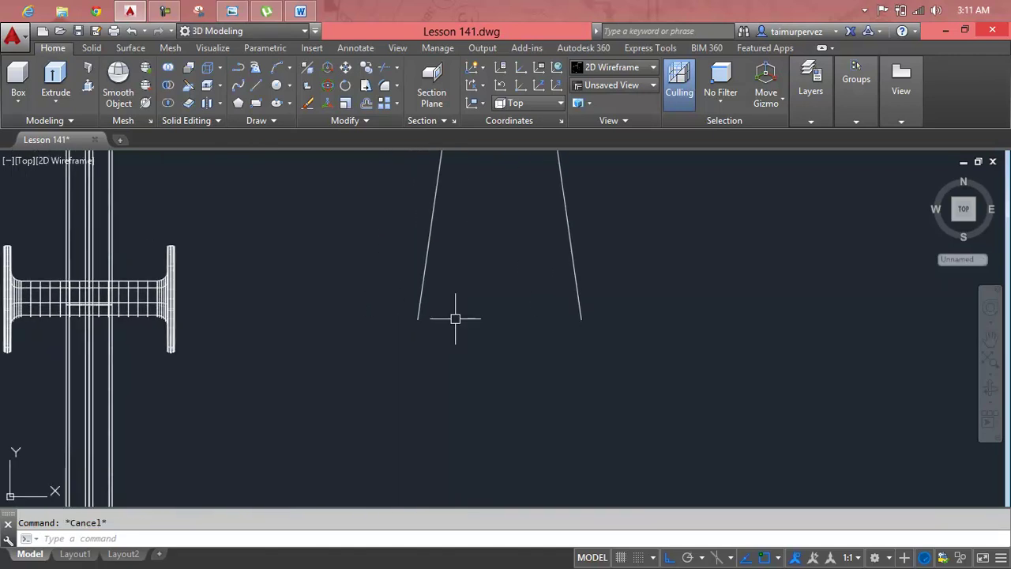
{"action": "type", "text": "c"}
Step: Draw 0.1-radius circles at the lower ends of both slanted spoke lines
{"action": "key", "text": "Return"}
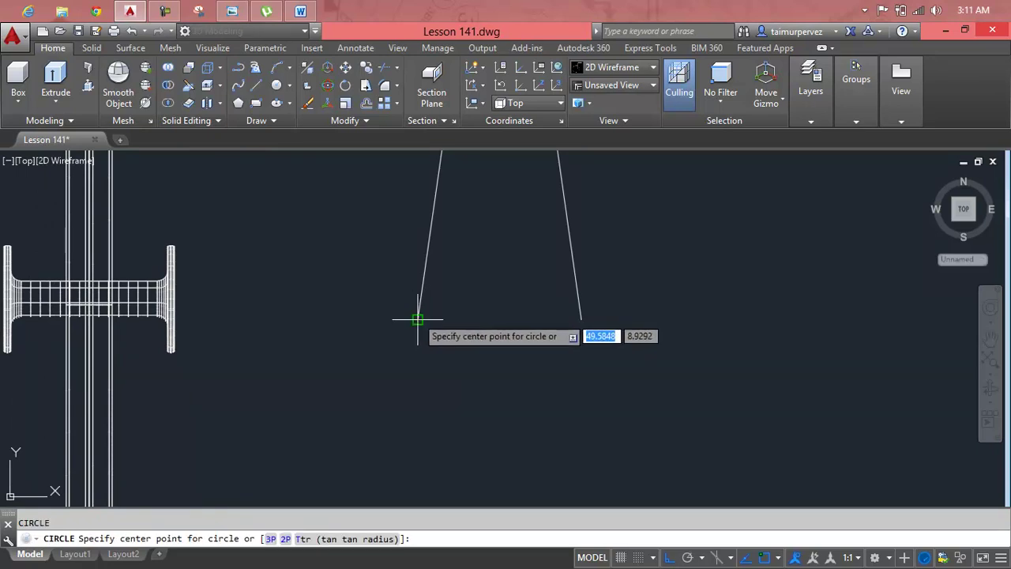
{"action": "left_click", "coordinate": [417, 319]}
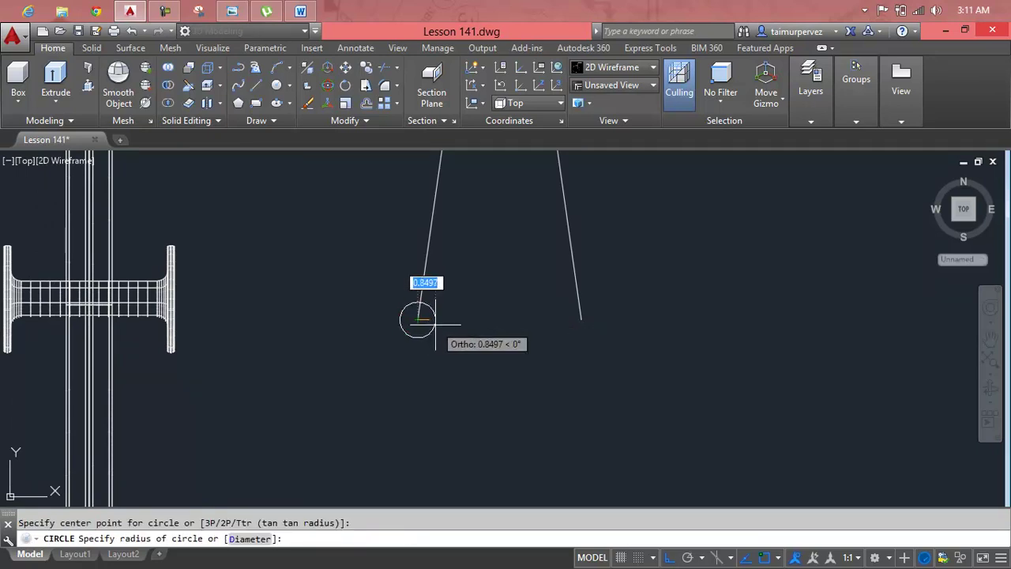
{"action": "key", "text": "Return"}
{"action": "scroll", "coordinate": [416, 319], "scroll_direction": "up", "scroll_amount": 5}
{"action": "scroll", "coordinate": [415, 308], "scroll_direction": "up", "scroll_amount": 2}
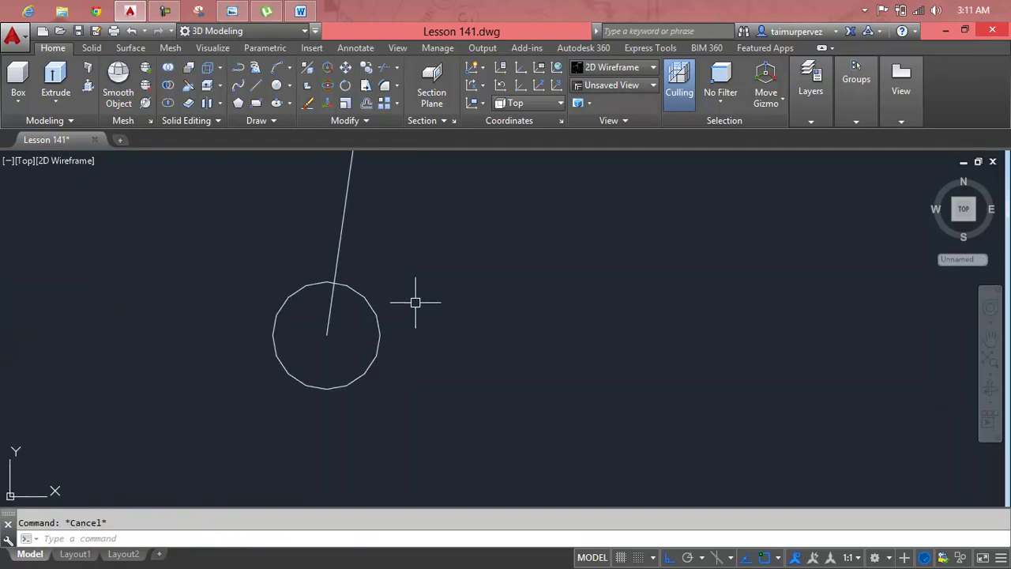
{"action": "type", "text": "c"}
{"action": "key", "text": "Return"}
{"action": "scroll", "coordinate": [416, 306], "scroll_direction": "down", "scroll_amount": 5}
{"action": "middle_click_drag", "start_coordinate": [516, 309], "coordinate": [248, 364]}
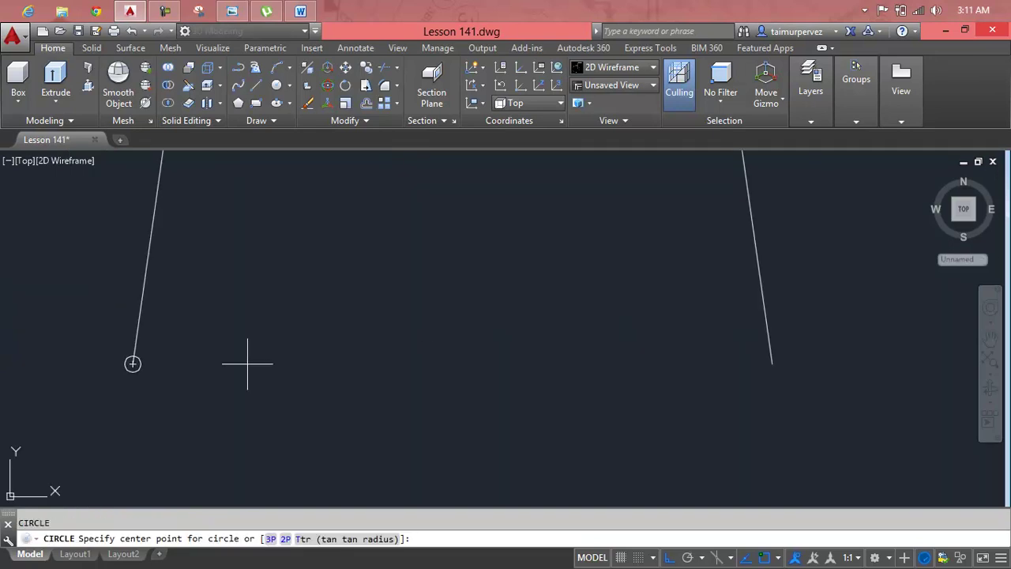
{"action": "left_click", "coordinate": [773, 363]}
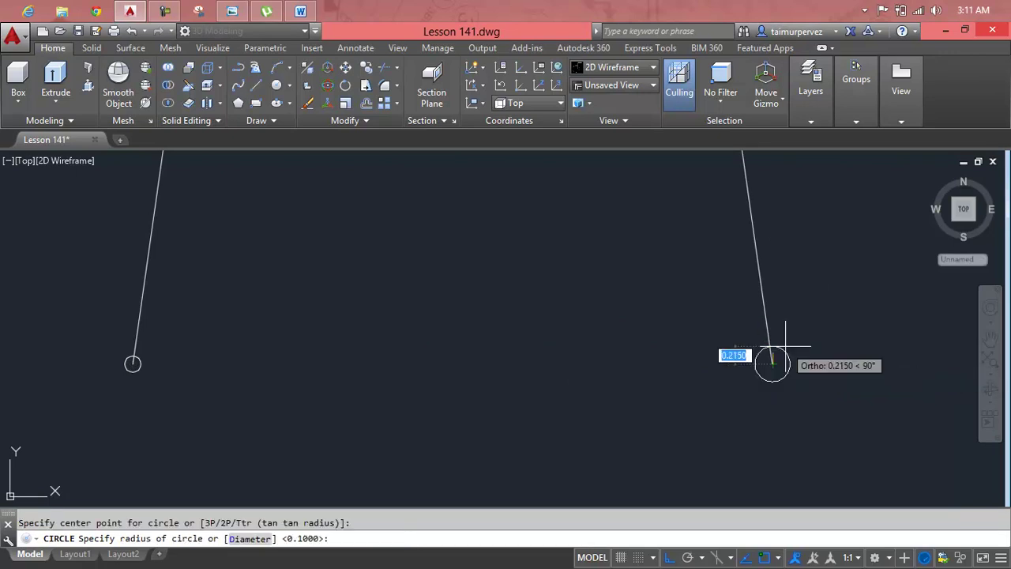
{"action": "key", "text": "Return"}
{"action": "middle_click_drag", "start_coordinate": [781, 344], "coordinate": [856, 394]}
{"action": "key", "text": "Escape"}
{"action": "scroll", "coordinate": [770, 398], "scroll_direction": "down", "scroll_amount": 2}
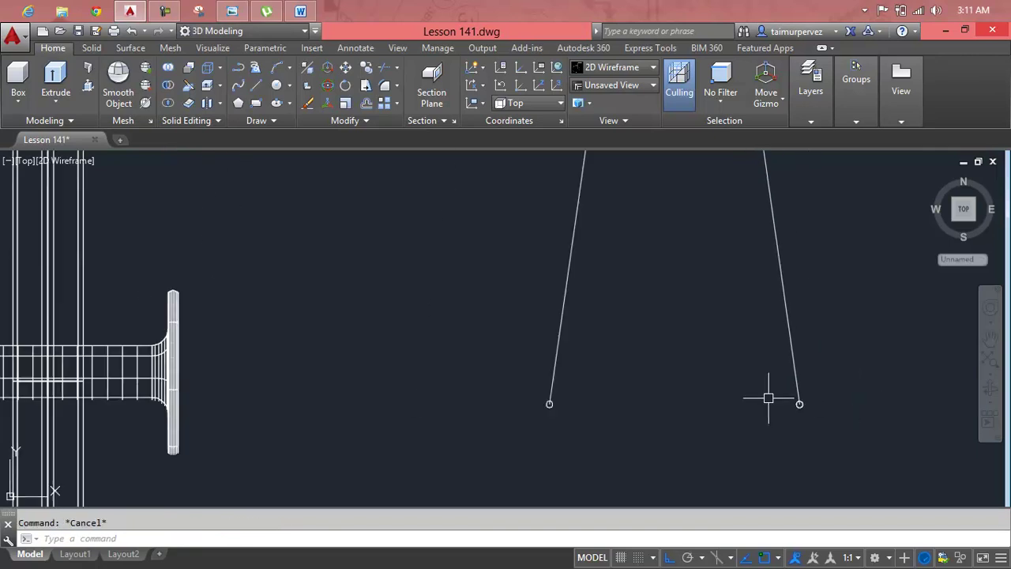
{"action": "scroll", "coordinate": [760, 363], "scroll_direction": "down", "scroll_amount": 4}
{"action": "type", "text": "sweeep"}
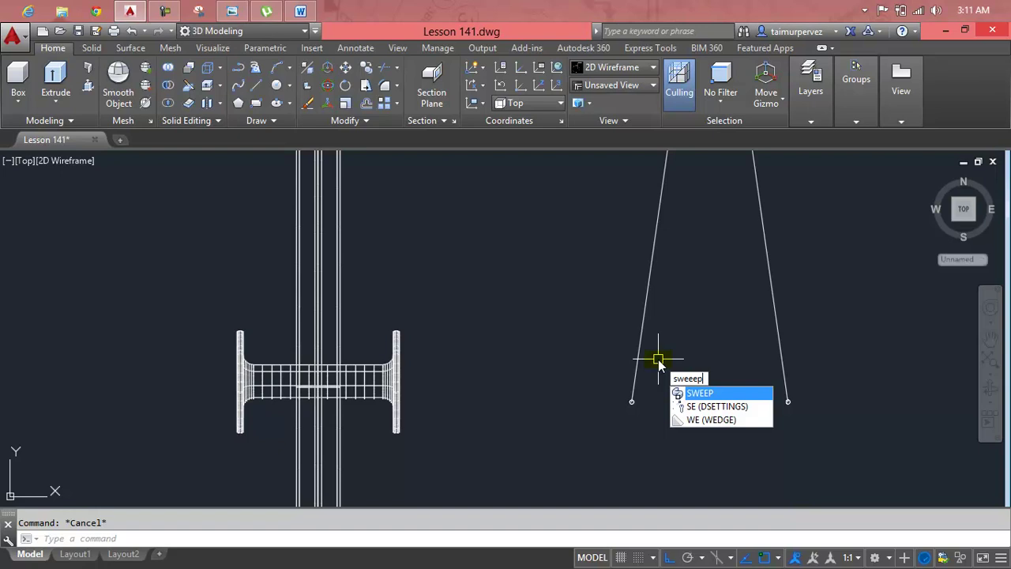
Step: Start a sweep with the circle profile, then abandon the first attempt
{"action": "key", "text": "Return"}
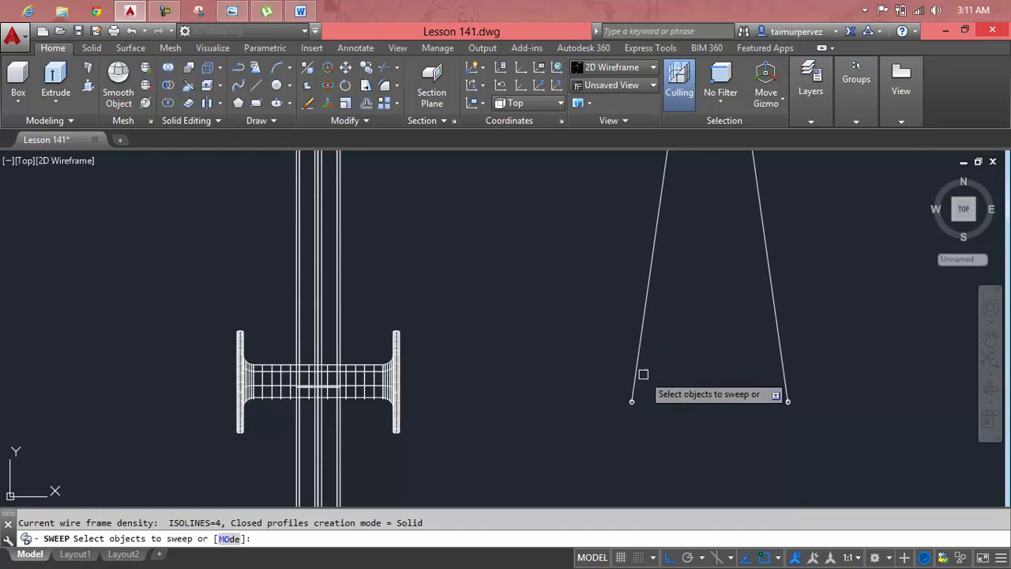
{"action": "scroll", "coordinate": [637, 401], "scroll_direction": "up", "scroll_amount": 4}
{"action": "left_click", "coordinate": [605, 408]}
{"action": "key", "text": "Return"}
{"action": "scroll", "coordinate": [708, 368], "scroll_direction": "down", "scroll_amount": 4}
{"action": "scroll", "coordinate": [508, 433], "scroll_direction": "up", "scroll_amount": 4}
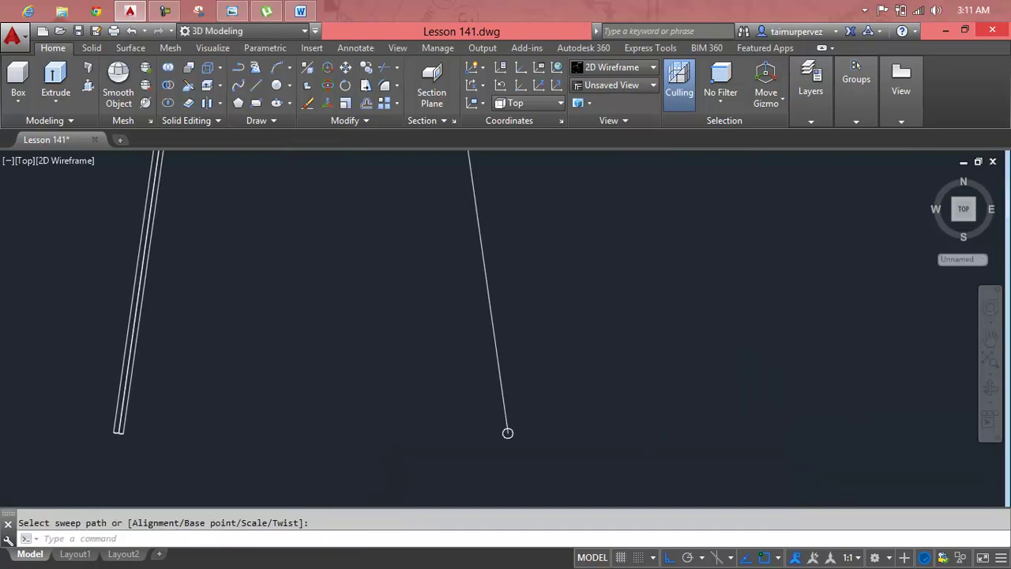
{"action": "key", "text": "Escape"}
Step: Sweep the small circle along the slanted lines to form thin tubular spokes
{"action": "key", "text": "Return"}
{"action": "middle_click_drag", "start_coordinate": [471, 428], "coordinate": [550, 437]}
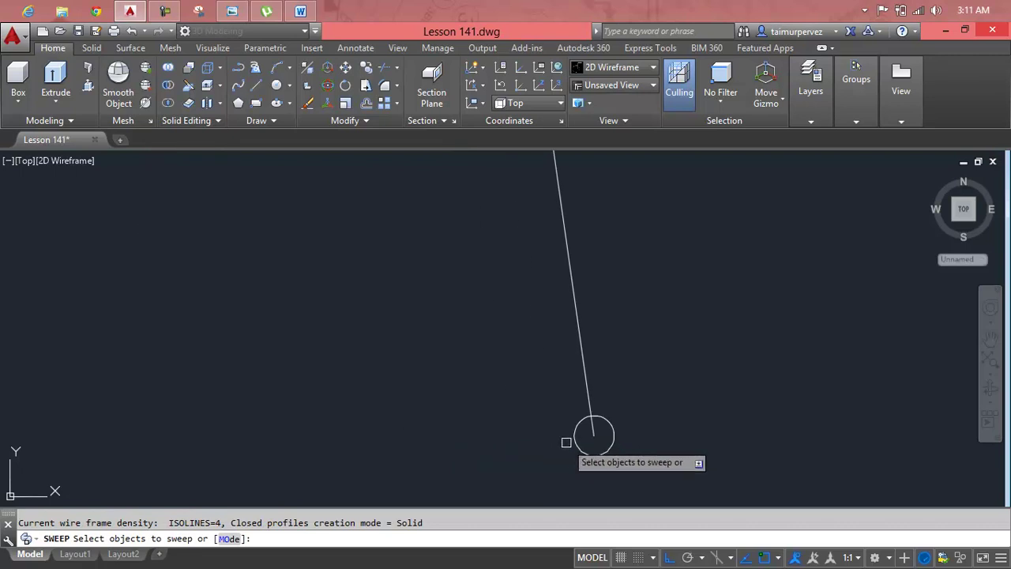
{"action": "left_click", "coordinate": [573, 438]}
{"action": "key", "text": "Return"}
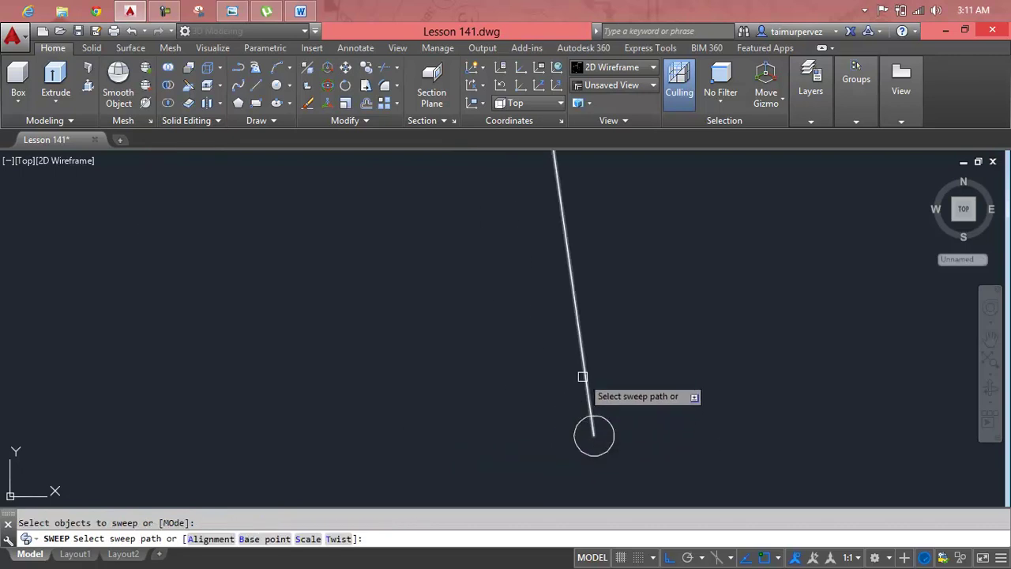
{"action": "scroll", "coordinate": [582, 377], "scroll_direction": "down", "scroll_amount": 3}
{"action": "scroll", "coordinate": [600, 436], "scroll_direction": "down", "scroll_amount": 1}
{"action": "scroll", "coordinate": [609, 402], "scroll_direction": "down", "scroll_amount": 2}
{"action": "middle_click_drag", "start_coordinate": [611, 410], "coordinate": [613, 446]}
{"action": "key", "text": "Escape"}
{"action": "scroll", "coordinate": [609, 406], "scroll_direction": "up", "scroll_amount": 3}
{"action": "scroll", "coordinate": [609, 405], "scroll_direction": "up", "scroll_amount": 2}
{"action": "scroll", "coordinate": [585, 402], "scroll_direction": "up", "scroll_amount": 1}
{"action": "scroll", "coordinate": [585, 402], "scroll_direction": "down", "scroll_amount": 1}
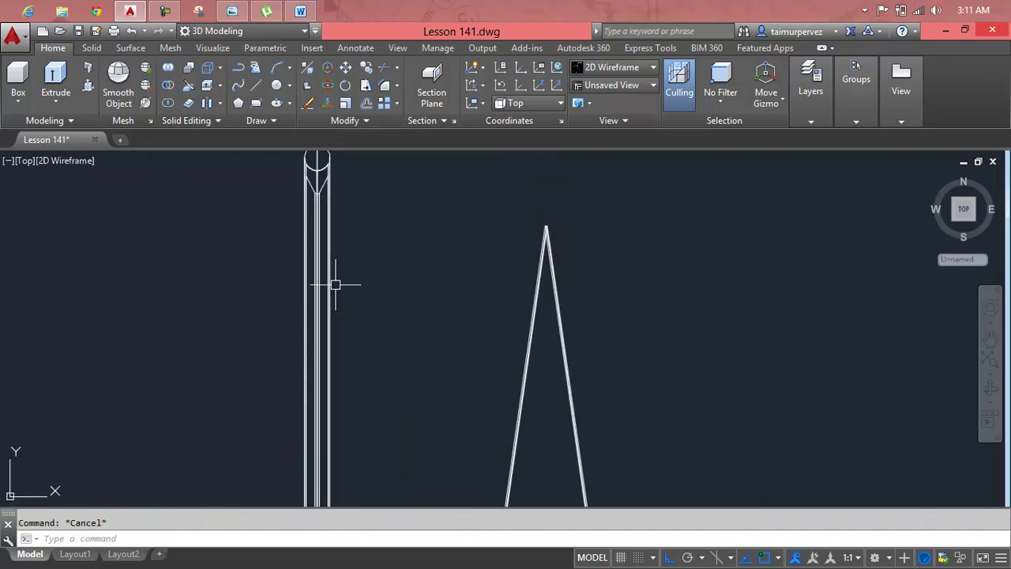
Step: Union both triangle spoke tubes into one V-shaped solid using a selection window
{"action": "left_click", "coordinate": [173, 70]}
{"action": "scroll", "coordinate": [331, 152], "scroll_direction": "down", "scroll_amount": 5}
{"action": "scroll", "coordinate": [316, 167], "scroll_direction": "up", "scroll_amount": 2}
{"action": "scroll", "coordinate": [310, 162], "scroll_direction": "up", "scroll_amount": 2}
{"action": "scroll", "coordinate": [309, 162], "scroll_direction": "up", "scroll_amount": 2}
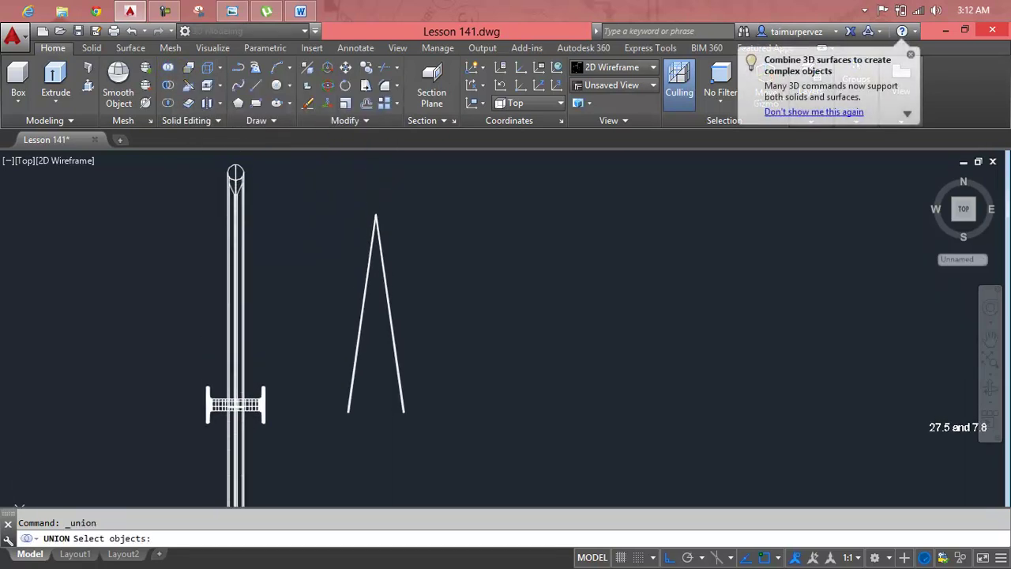
{"action": "left_click", "coordinate": [326, 197]}
{"action": "left_click", "coordinate": [526, 476]}
{"action": "key", "text": "Return"}
{"action": "scroll", "coordinate": [411, 433], "scroll_direction": "up", "scroll_amount": 3}
{"action": "middle_click_drag", "start_coordinate": [379, 450], "coordinate": [477, 406]}
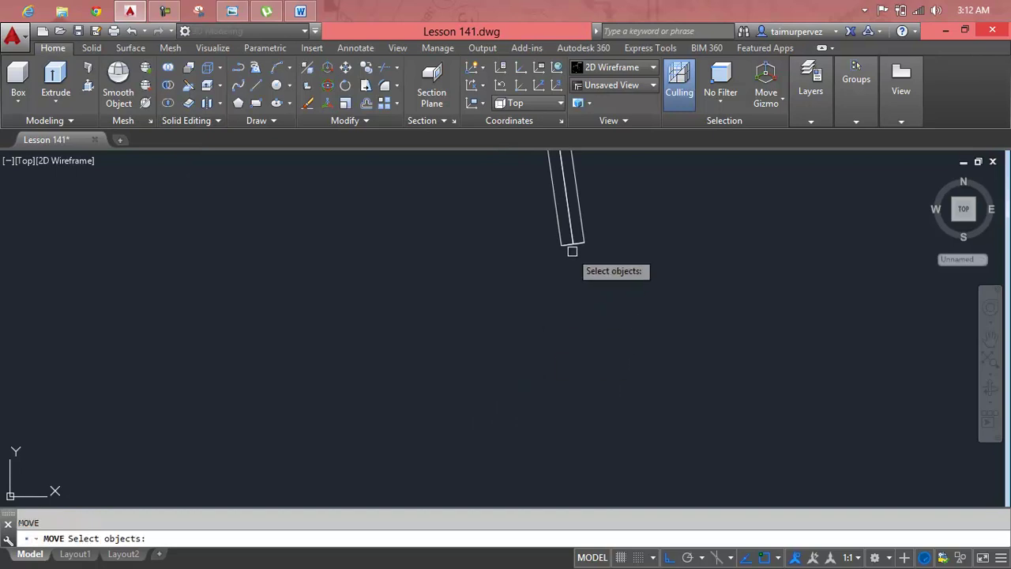
Step: Select the V-shaped spoke to move and set the base point at its end
{"action": "key", "text": "Return"}
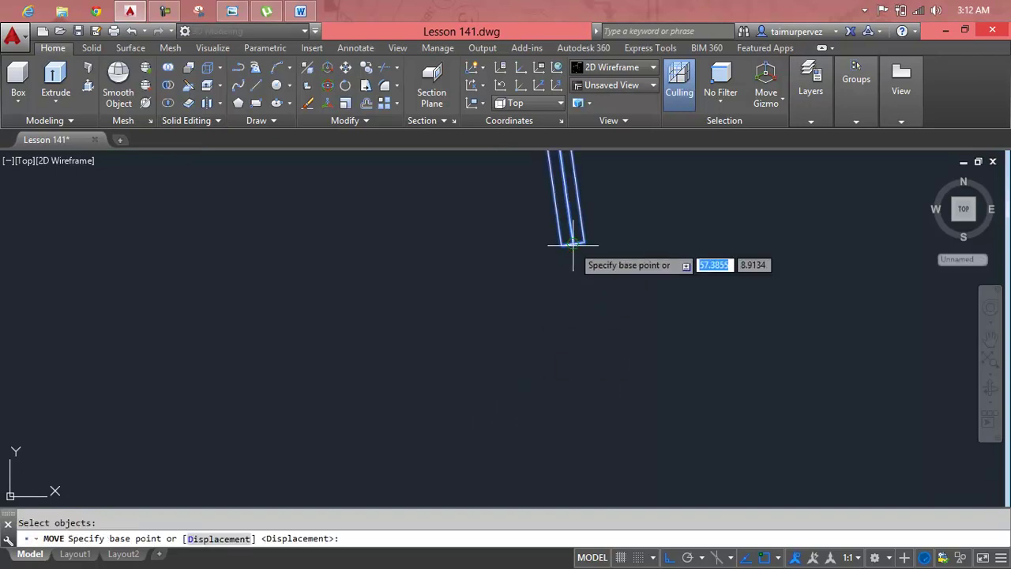
{"action": "left_click", "coordinate": [574, 247]}
{"action": "scroll", "coordinate": [447, 264], "scroll_direction": "up", "scroll_amount": 3}
{"action": "scroll", "coordinate": [395, 339], "scroll_direction": "down", "scroll_amount": 5}
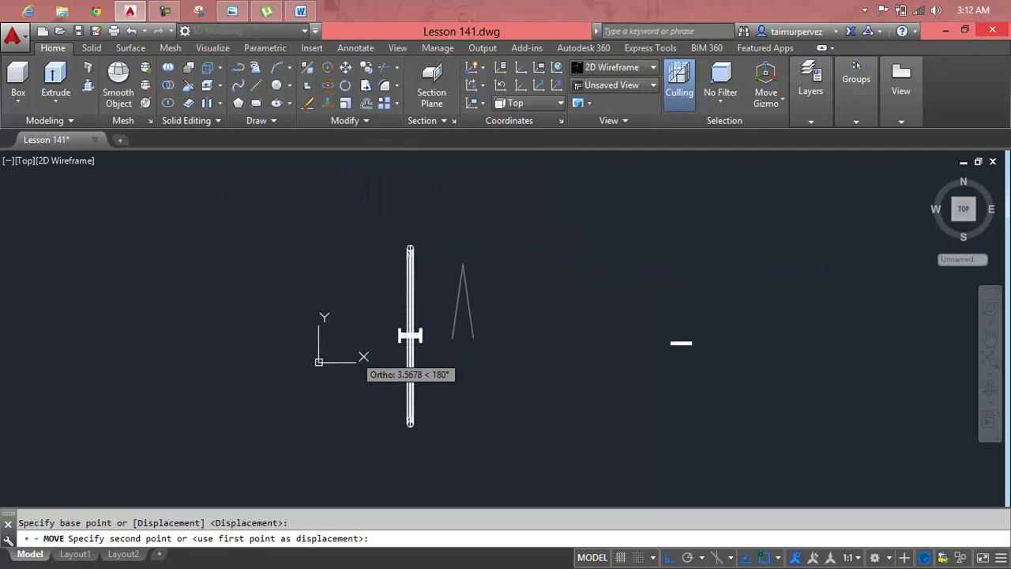
{"action": "scroll", "coordinate": [383, 316], "scroll_direction": "up", "scroll_amount": 4}
{"action": "scroll", "coordinate": [325, 315], "scroll_direction": "up", "scroll_amount": 4}
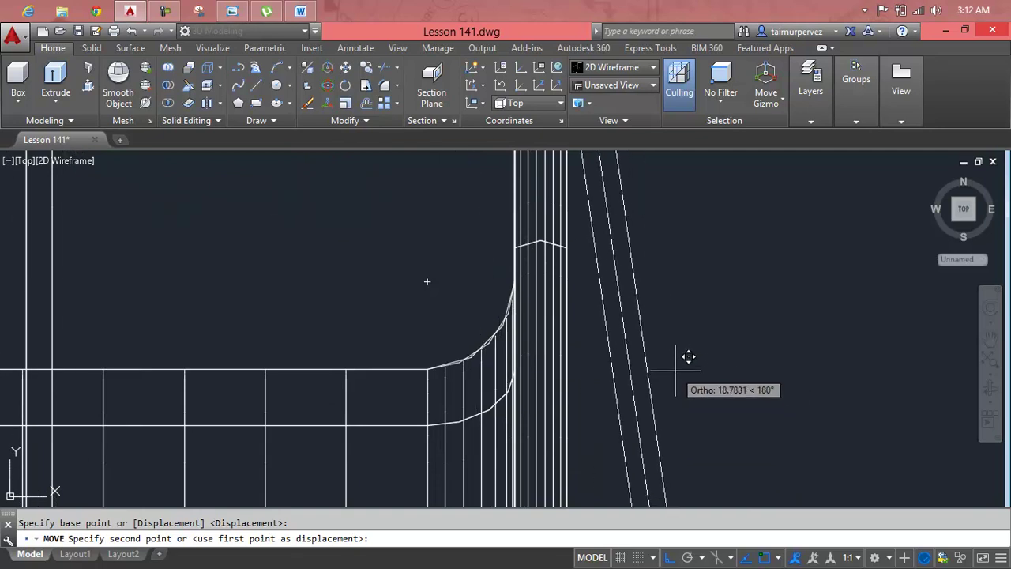
Step: Orbit and zoom into a tilted 3D view of the hub
{"action": "mouse_move", "coordinate": [688, 357]}
{"action": "middle_mouse_down", "text": "shift"}
{"action": "mouse_move", "coordinate": [652, 387]}
{"action": "mouse_move", "coordinate": [553, 413]}
{"action": "mouse_move", "coordinate": [534, 436]}
{"action": "mouse_move", "coordinate": [542, 401]}
{"action": "middle_mouse_up", "text": "shift"}
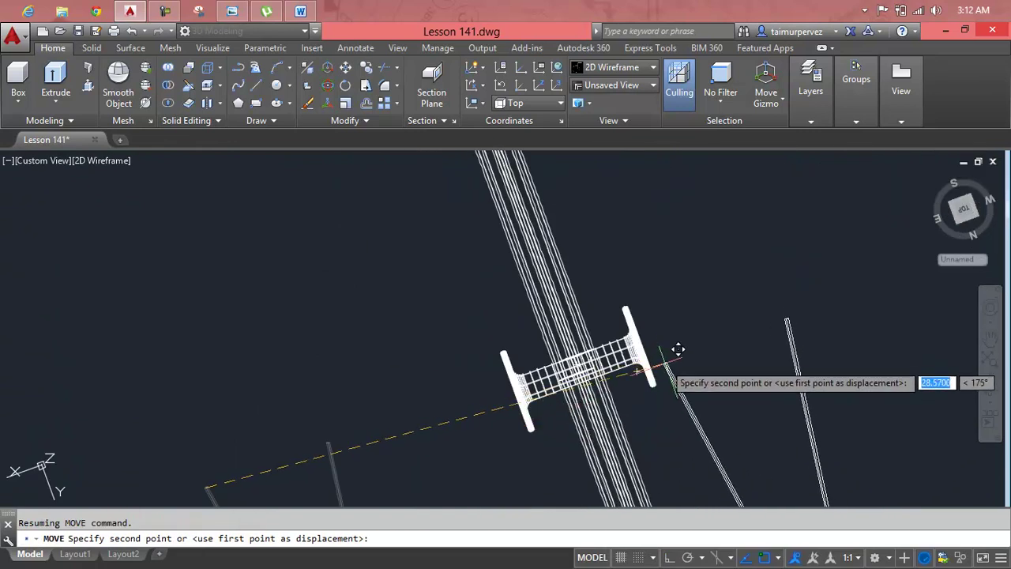
{"action": "mouse_move", "coordinate": [678, 349]}
{"action": "middle_mouse_down", "text": "shift"}
{"action": "mouse_move", "coordinate": [665, 360]}
{"action": "mouse_move", "coordinate": [603, 338]}
{"action": "middle_mouse_up", "text": "shift"}
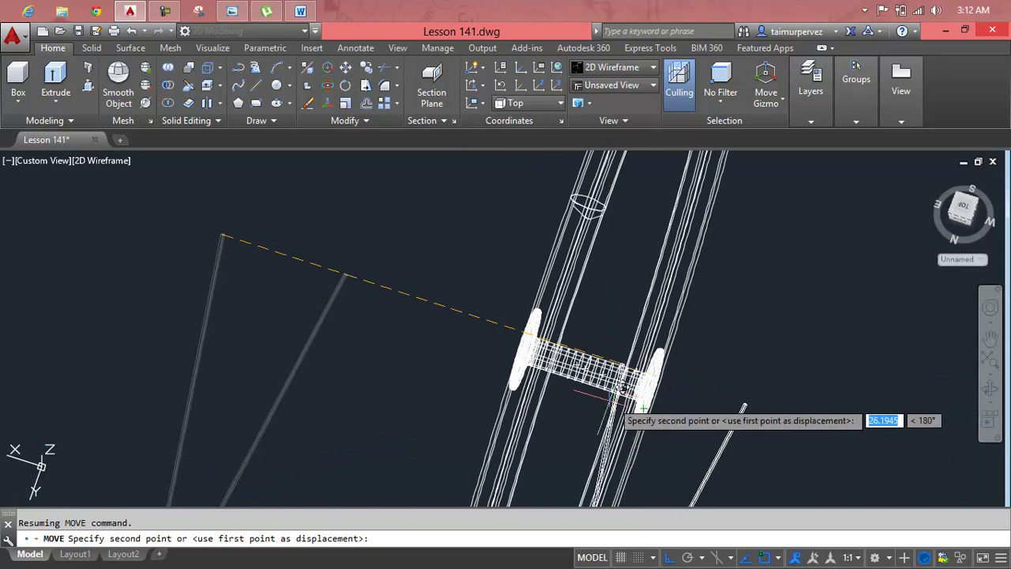
{"action": "scroll", "coordinate": [546, 308], "scroll_direction": "up", "scroll_amount": 3}
{"action": "scroll", "coordinate": [546, 308], "scroll_direction": "up", "scroll_amount": 4}
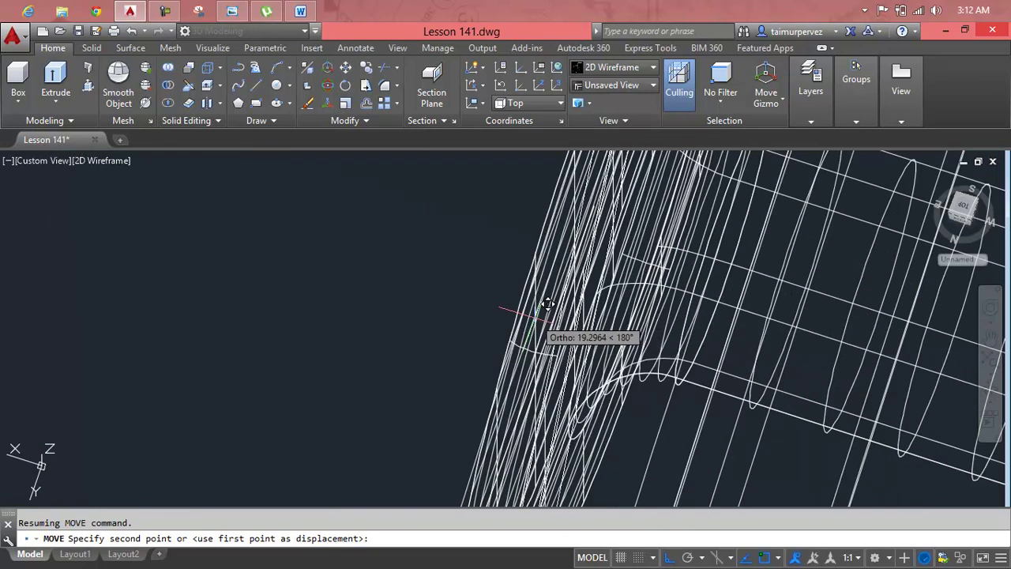
Step: Cancel the pending move and switch the viewport visual style to Realistic
{"action": "key", "text": "Escape"}
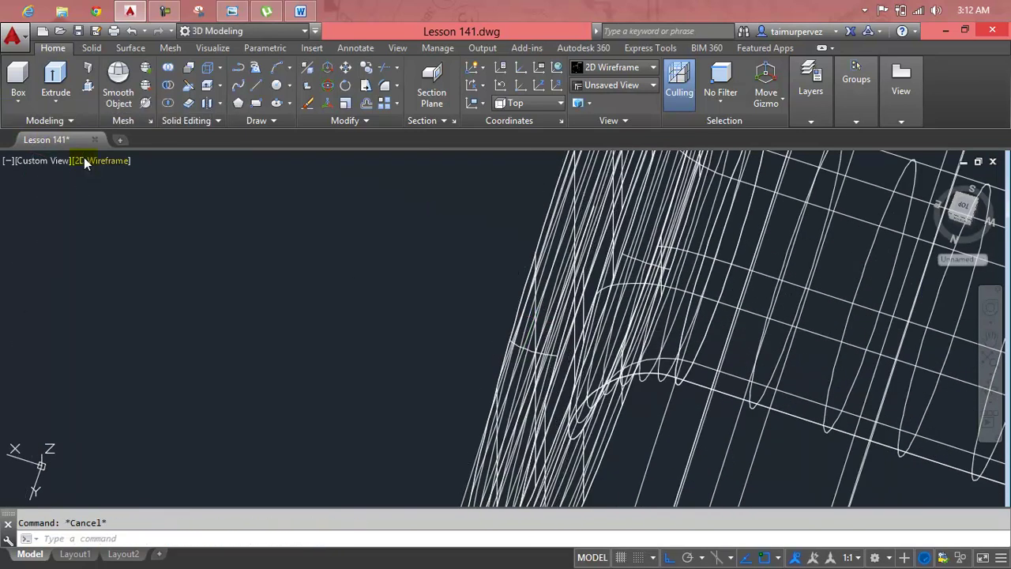
{"action": "left_click", "coordinate": [85, 161]}
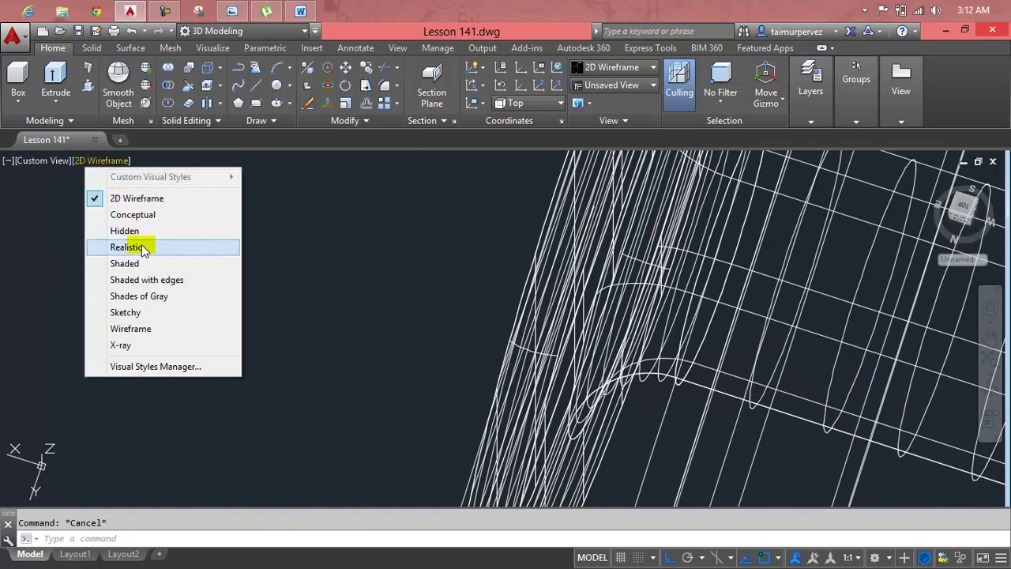
{"action": "left_click", "coordinate": [127, 247]}
{"action": "scroll", "coordinate": [521, 312], "scroll_direction": "down", "scroll_amount": 3}
{"action": "scroll", "coordinate": [522, 312], "scroll_direction": "down", "scroll_amount": 2}
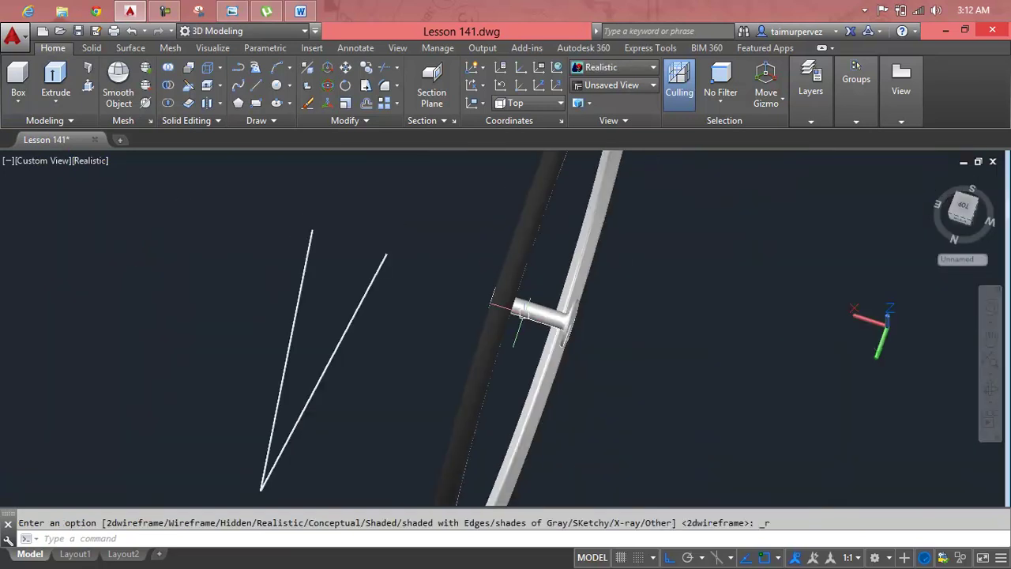
{"action": "key", "text": "Escape"}
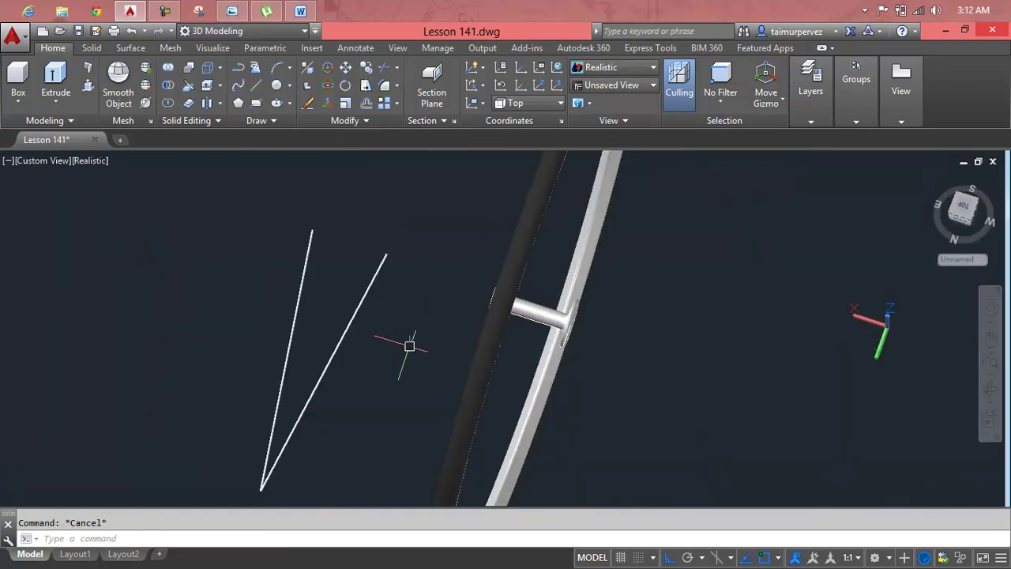
{"action": "middle_click_drag", "start_coordinate": [409, 346], "coordinate": [442, 347], "text": "shift"}
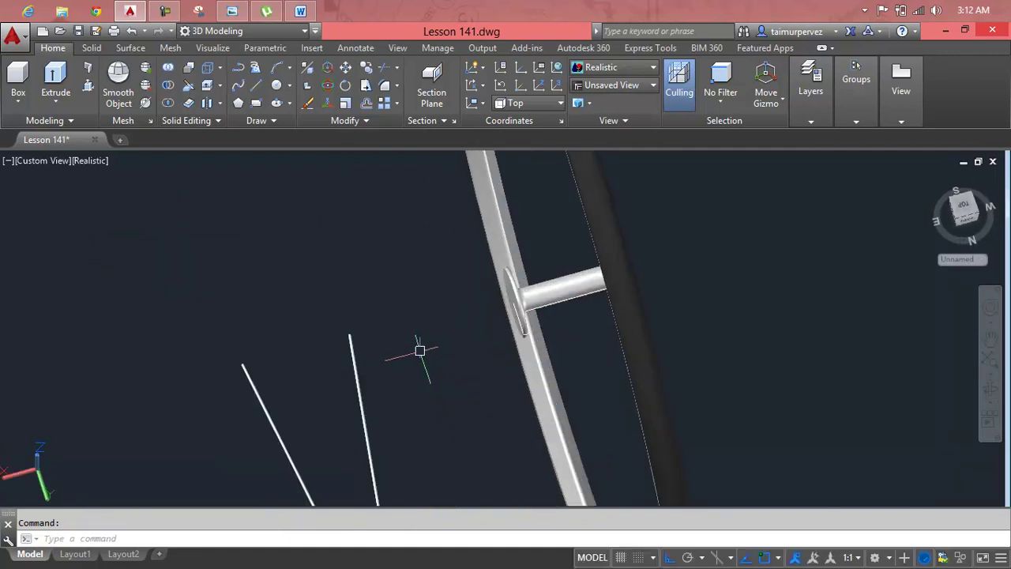
{"action": "type", "text": "C"}
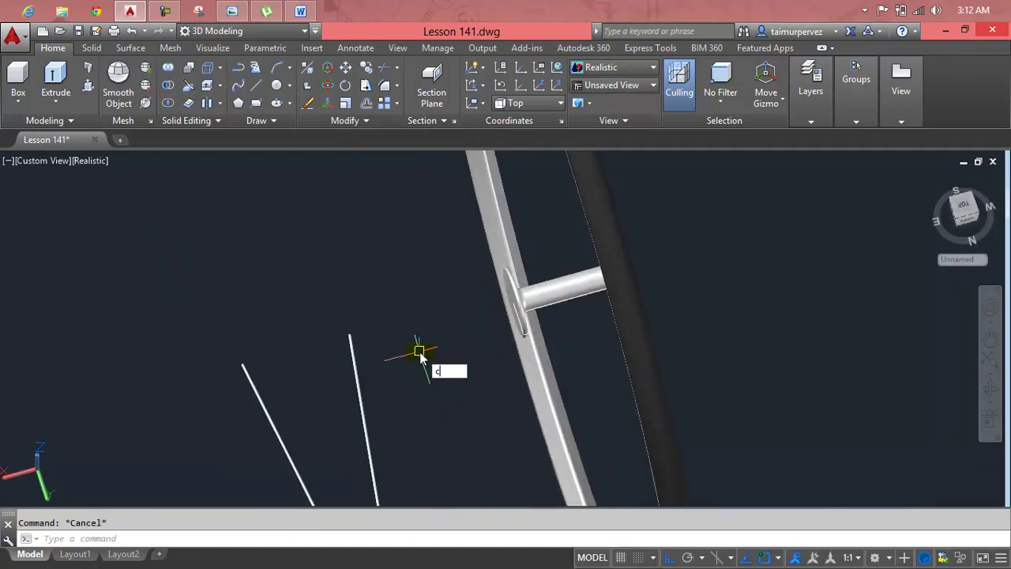
Step: Select the spoke pair for moving and set the base point at its end
{"action": "type", "text": "p"}
{"action": "key", "text": "Escape"}
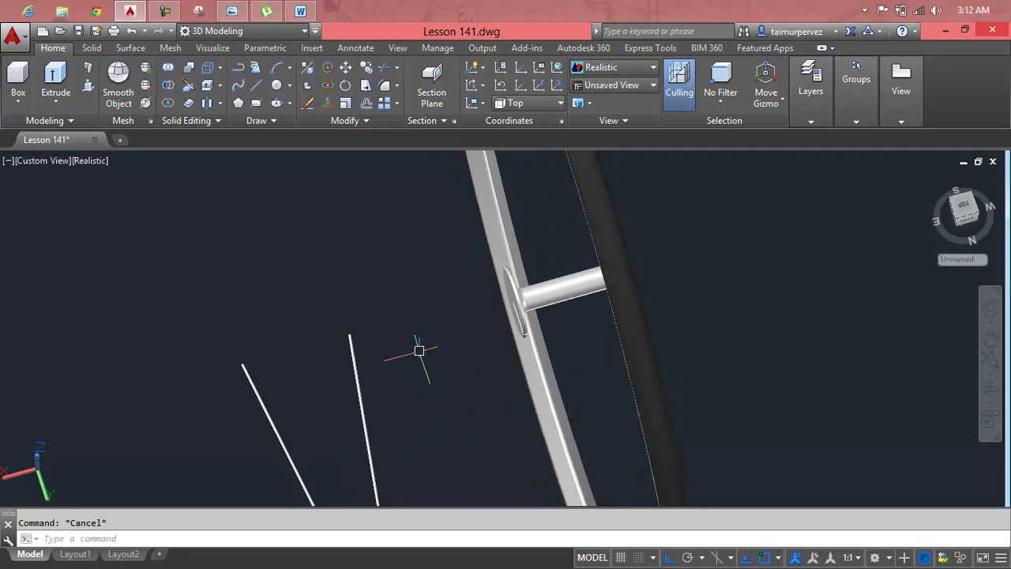
{"action": "key", "text": "Escape"}
{"action": "left_click", "coordinate": [359, 382]}
{"action": "key", "text": "Return"}
{"action": "scroll", "coordinate": [229, 371], "scroll_direction": "up", "scroll_amount": 3}
{"action": "scroll", "coordinate": [229, 384], "scroll_direction": "up", "scroll_amount": 3}
{"action": "scroll", "coordinate": [229, 382], "scroll_direction": "up", "scroll_amount": 3}
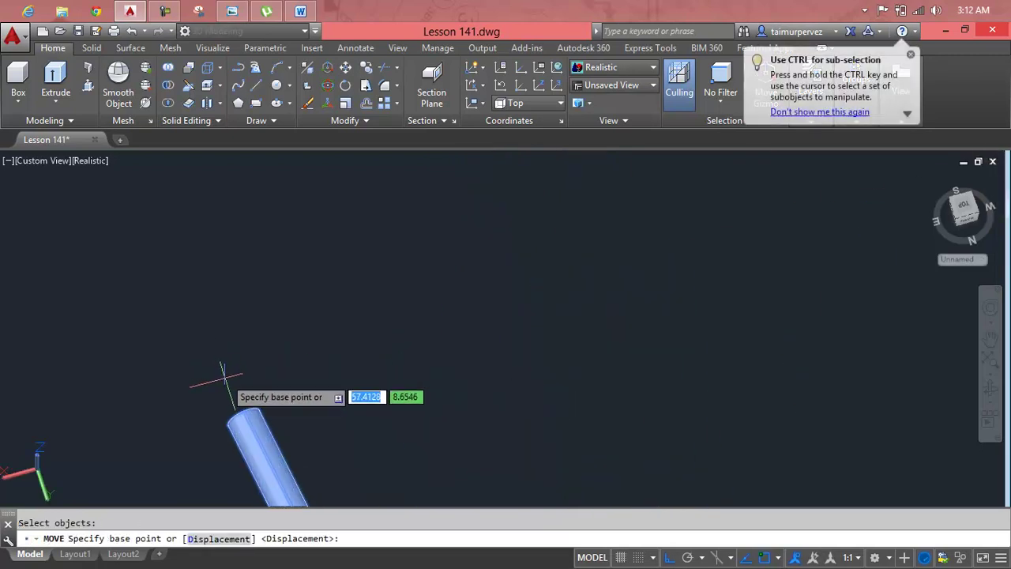
{"action": "left_click", "coordinate": [236, 412]}
Step: Place the spoke pair's apex against the hub flange, completing the move
{"action": "scroll", "coordinate": [448, 292], "scroll_direction": "down", "scroll_amount": 3}
{"action": "middle_click_drag", "start_coordinate": [447, 293], "coordinate": [345, 345]}
{"action": "scroll", "coordinate": [555, 328], "scroll_direction": "up", "scroll_amount": 2}
{"action": "scroll", "coordinate": [496, 288], "scroll_direction": "up", "scroll_amount": 3}
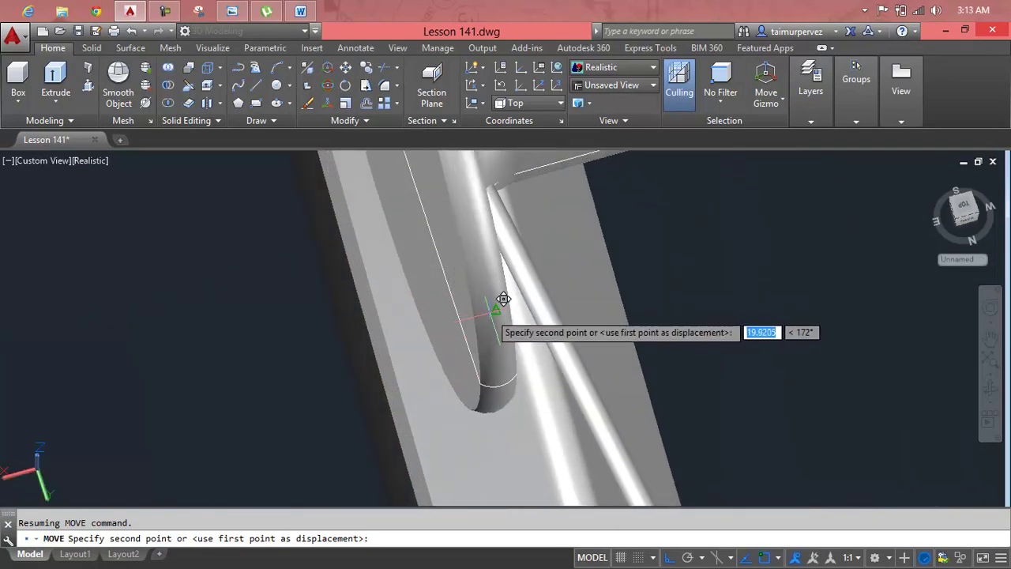
{"action": "scroll", "coordinate": [505, 308], "scroll_direction": "down", "scroll_amount": 2}
{"action": "scroll", "coordinate": [522, 324], "scroll_direction": "down", "scroll_amount": 2}
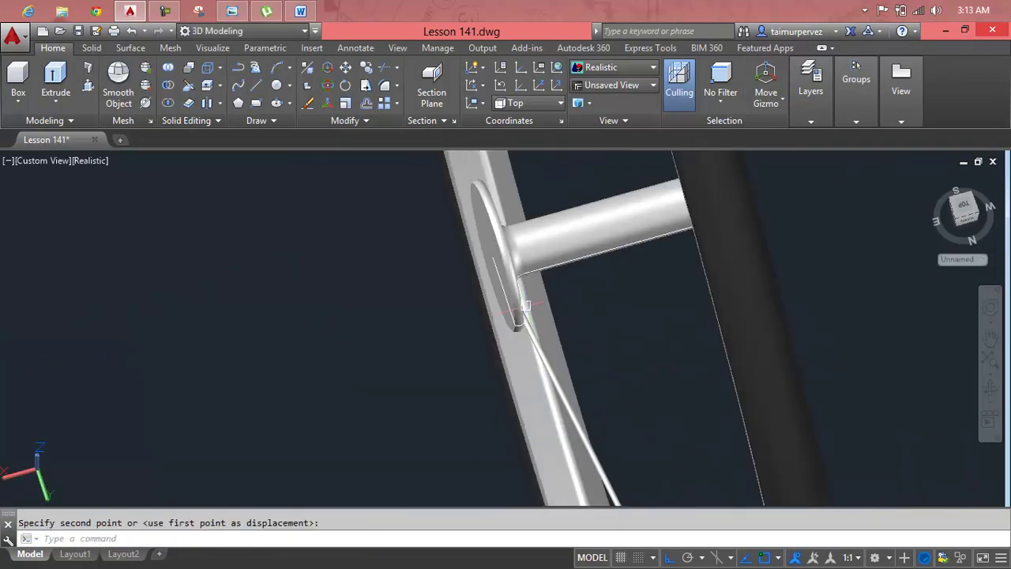
{"action": "scroll", "coordinate": [586, 339], "scroll_direction": "down", "scroll_amount": 2}
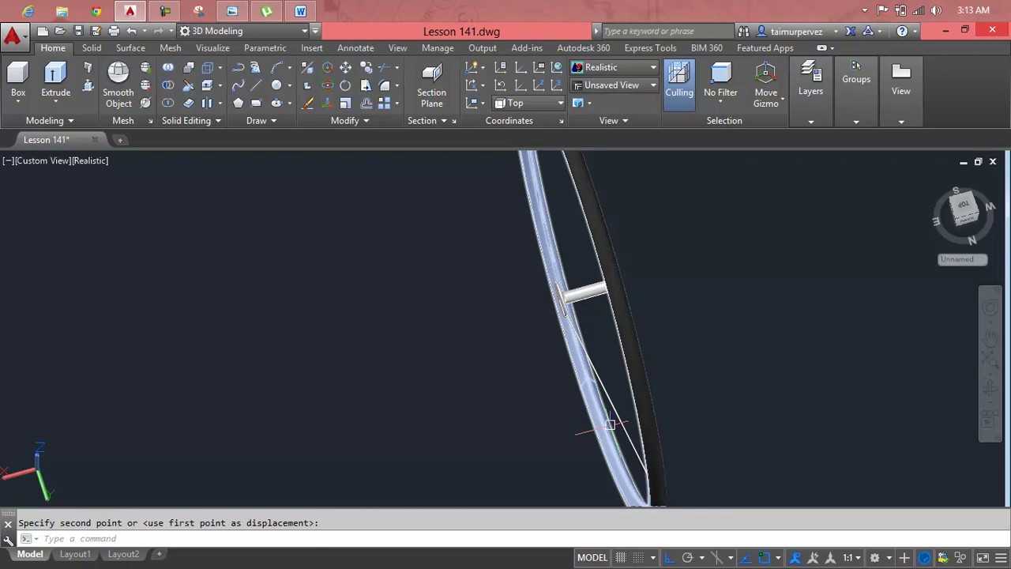
{"action": "middle_click_drag", "start_coordinate": [610, 424], "coordinate": [733, 395], "text": "shift"}
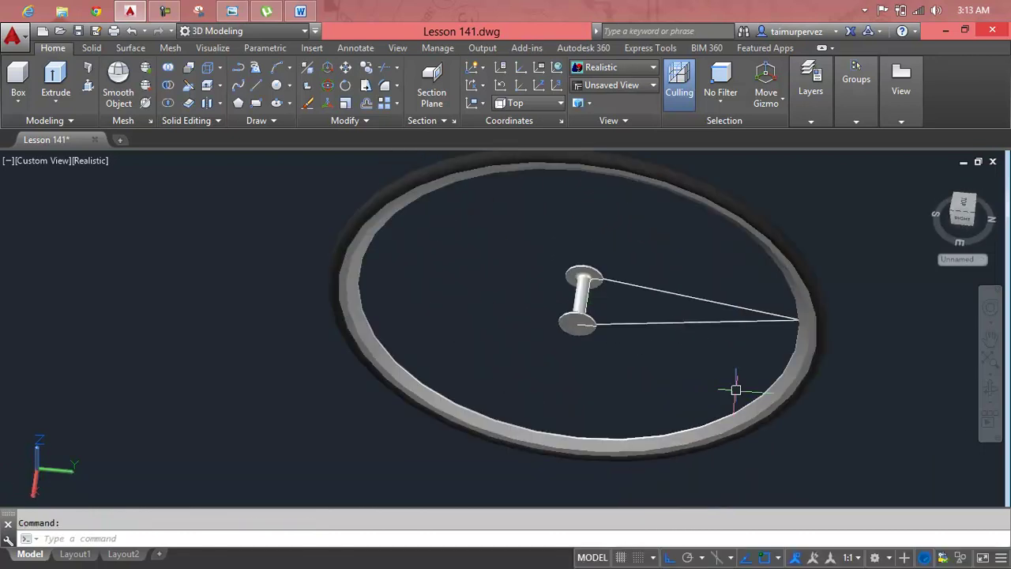
Step: Orbit to an edge-on view, select the spoke rod and zoom onto its hub-flange end
{"action": "scroll", "coordinate": [790, 339], "scroll_direction": "up", "scroll_amount": 2}
{"action": "scroll", "coordinate": [795, 311], "scroll_direction": "up", "scroll_amount": 3}
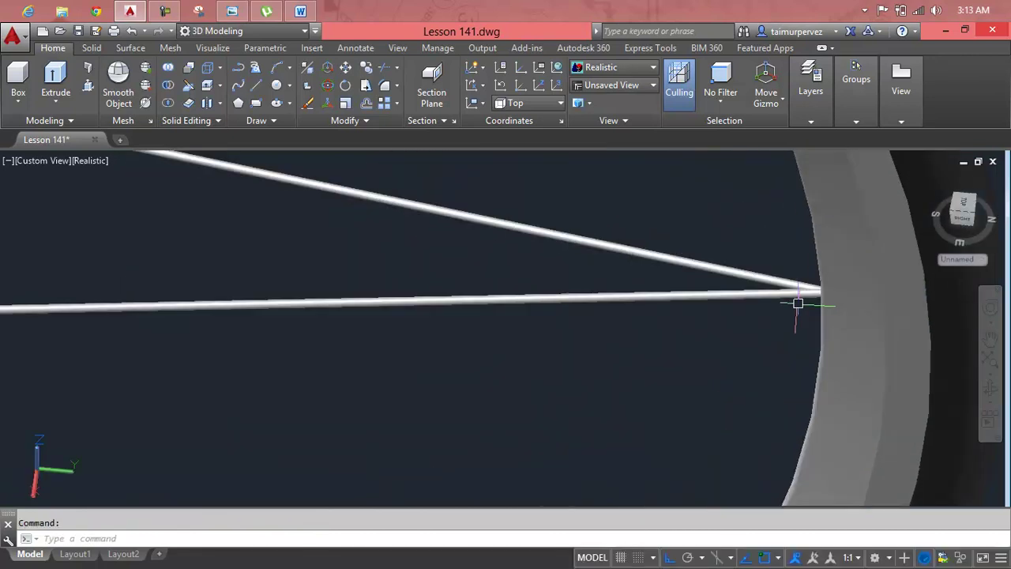
{"action": "middle_click_drag", "start_coordinate": [729, 386], "coordinate": [662, 397], "text": "shift"}
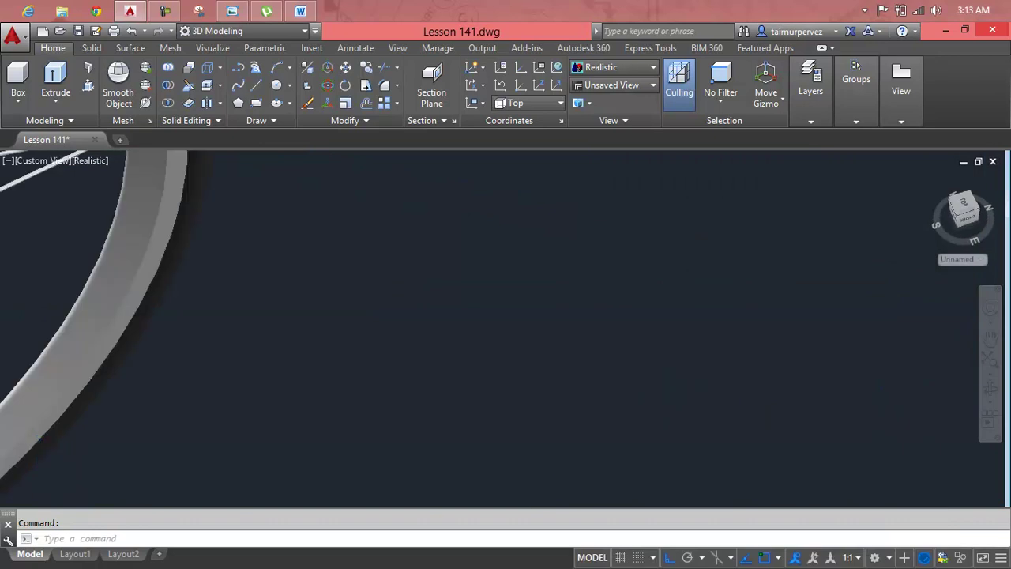
{"action": "scroll", "coordinate": [662, 396], "scroll_direction": "down", "scroll_amount": 3}
{"action": "middle_click_drag", "start_coordinate": [318, 384], "coordinate": [446, 356], "text": "shift"}
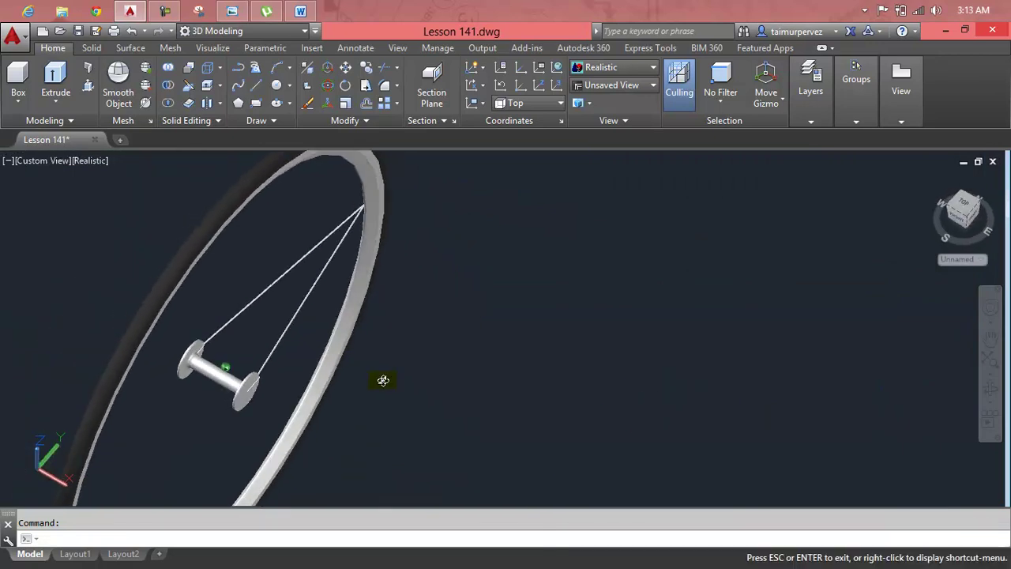
{"action": "scroll", "coordinate": [130, 250], "scroll_direction": "up", "scroll_amount": 1}
{"action": "scroll", "coordinate": [129, 250], "scroll_direction": "up", "scroll_amount": 5}
{"action": "scroll", "coordinate": [316, 186], "scroll_direction": "down", "scroll_amount": 1}
{"action": "scroll", "coordinate": [322, 237], "scroll_direction": "down", "scroll_amount": 2}
{"action": "scroll", "coordinate": [330, 279], "scroll_direction": "down", "scroll_amount": 2}
{"action": "scroll", "coordinate": [298, 363], "scroll_direction": "up", "scroll_amount": 3}
{"action": "scroll", "coordinate": [347, 371], "scroll_direction": "up", "scroll_amount": 2}
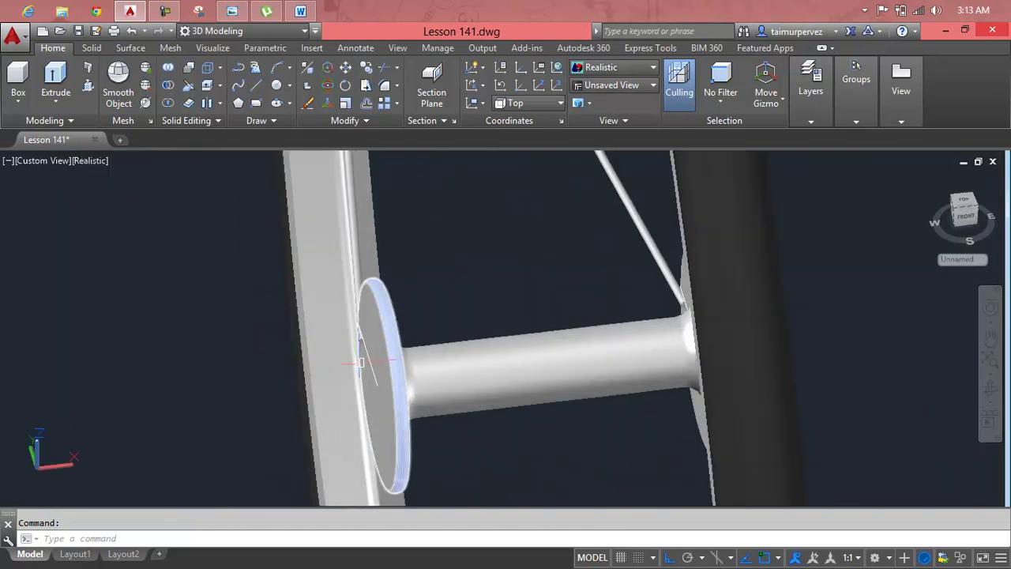
{"action": "middle_click_drag", "start_coordinate": [389, 380], "coordinate": [478, 366], "text": "shift"}
{"action": "left_click", "coordinate": [375, 411]}
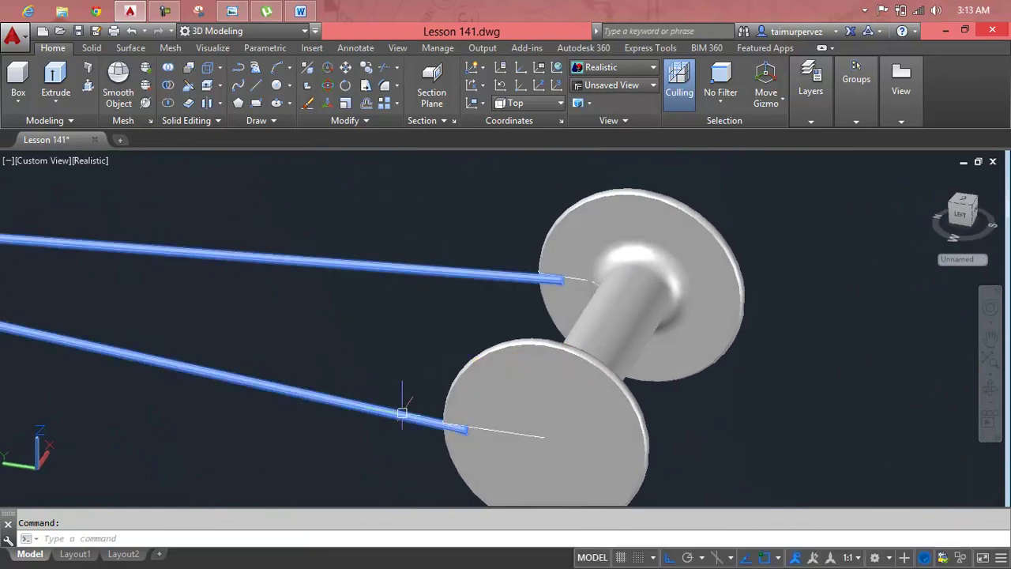
{"action": "scroll", "coordinate": [381, 410], "scroll_direction": "up", "scroll_amount": 3}
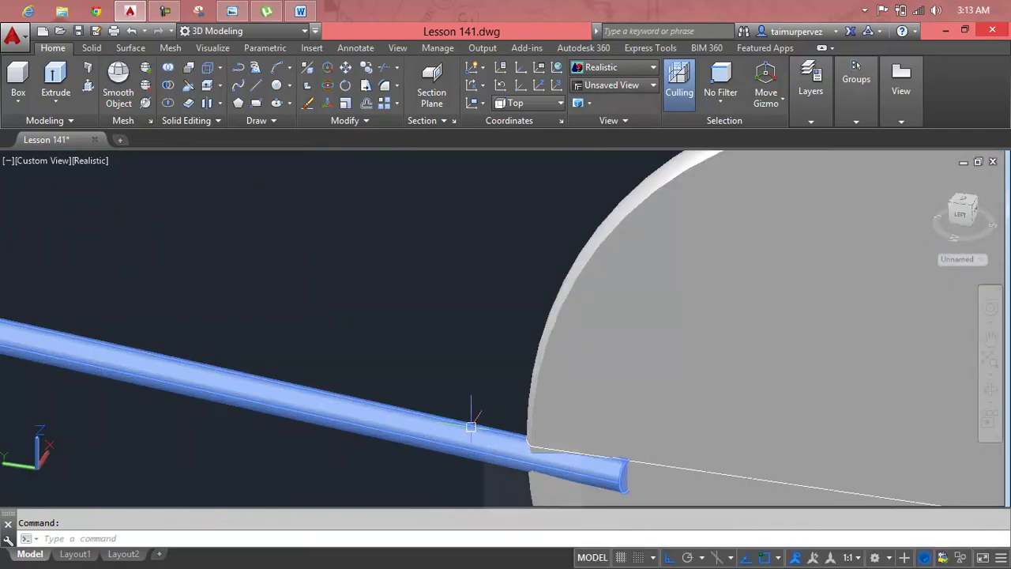
{"action": "type", "text": "m"}
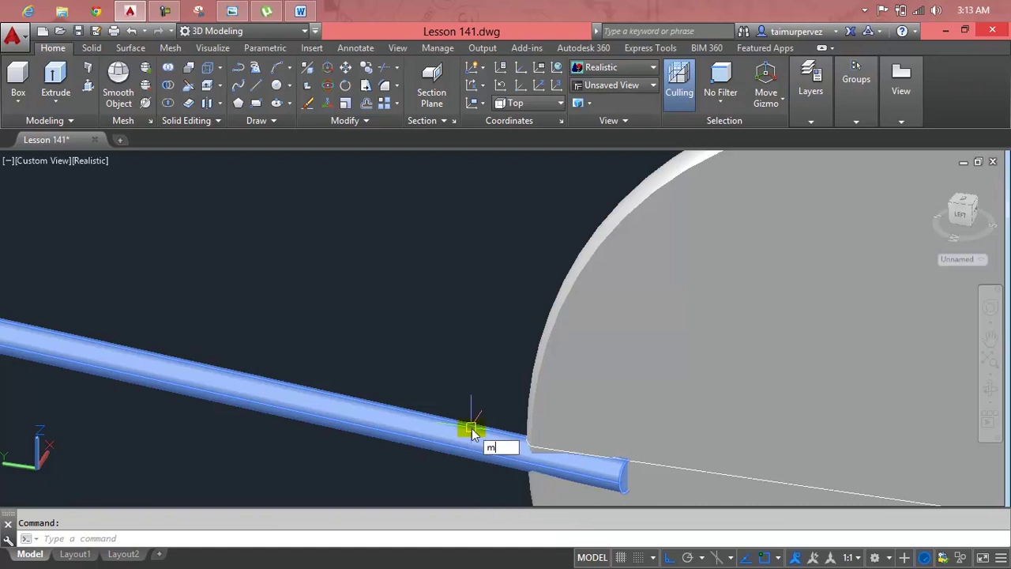
{"action": "key", "text": "Return"}
{"action": "left_click", "coordinate": [483, 455]}
{"action": "left_click", "coordinate": [521, 447]}
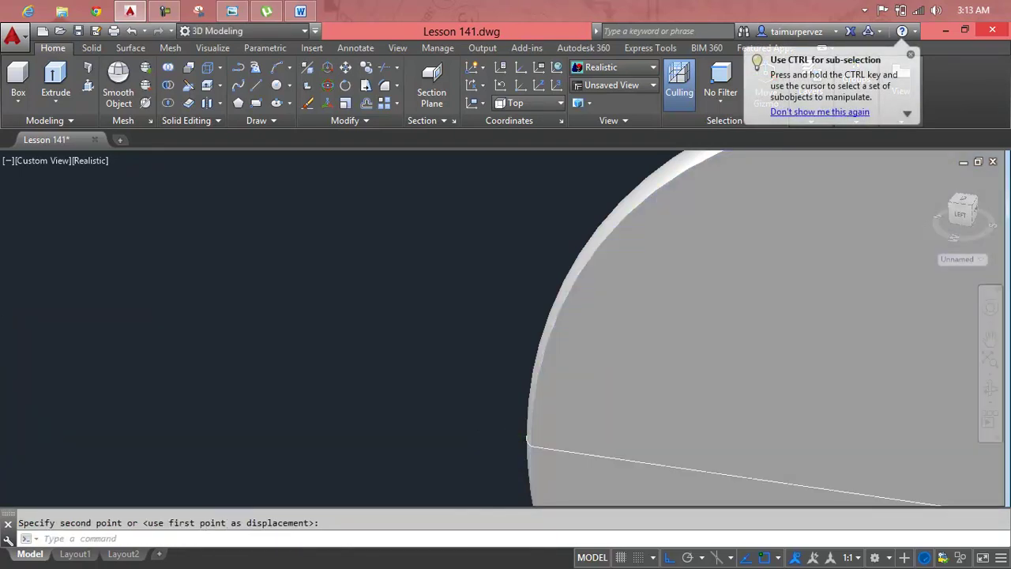
{"action": "scroll", "coordinate": [514, 430], "scroll_direction": "down", "scroll_amount": 5}
{"action": "scroll", "coordinate": [514, 430], "scroll_direction": "down", "scroll_amount": 3}
{"action": "scroll", "coordinate": [513, 433], "scroll_direction": "down", "scroll_amount": 2}
{"action": "key", "text": "Escape"}
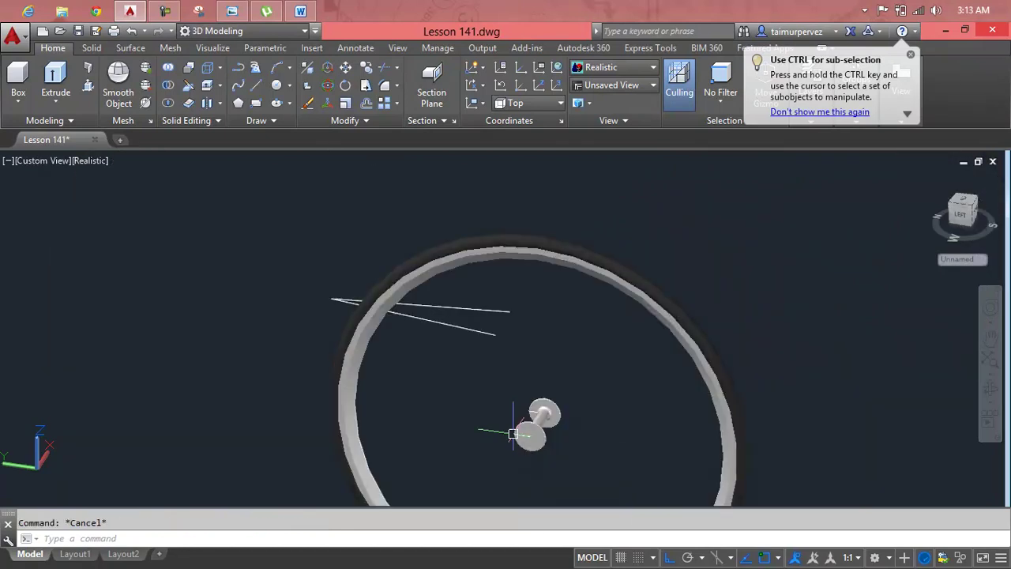
{"action": "scroll", "coordinate": [513, 433], "scroll_direction": "up", "scroll_amount": 8}
{"action": "key", "text": "ctrl+z"}
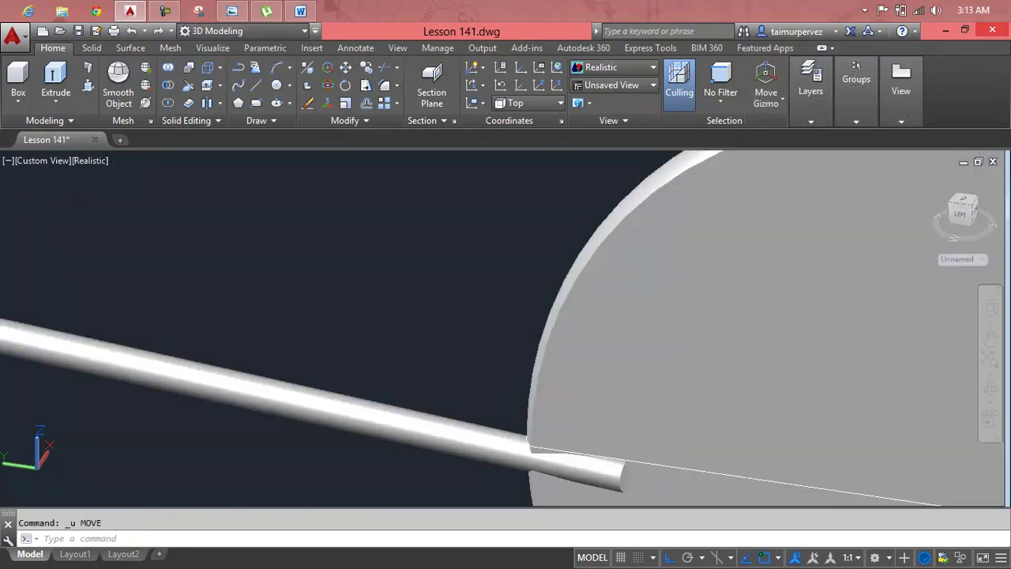
{"action": "scroll", "coordinate": [513, 432], "scroll_direction": "down", "scroll_amount": 2}
{"action": "scroll", "coordinate": [513, 432], "scroll_direction": "up", "scroll_amount": 2}
{"action": "scroll", "coordinate": [433, 364], "scroll_direction": "up", "scroll_amount": 1}
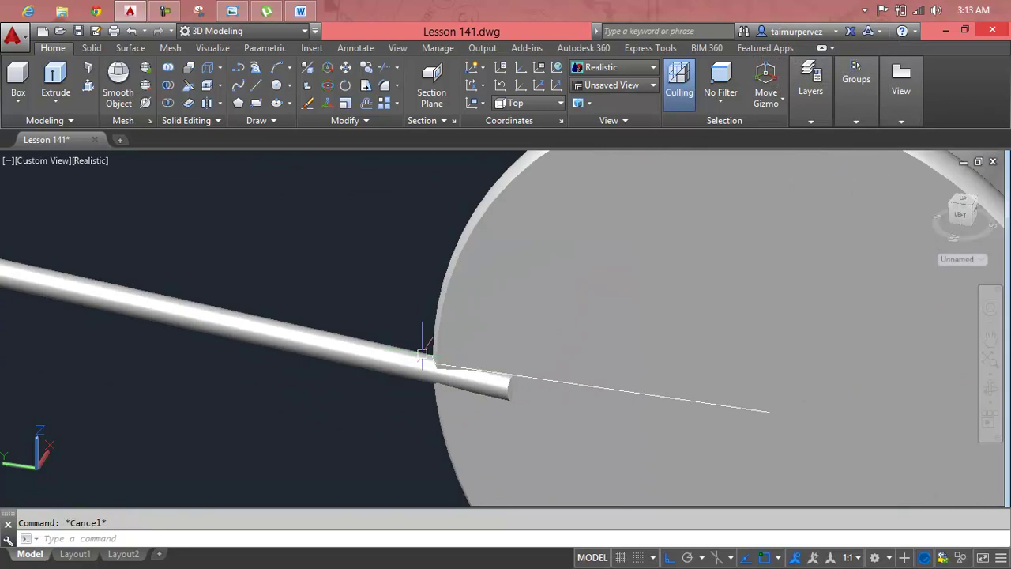
{"action": "type", "text": "m"}
{"action": "key", "text": "Return"}
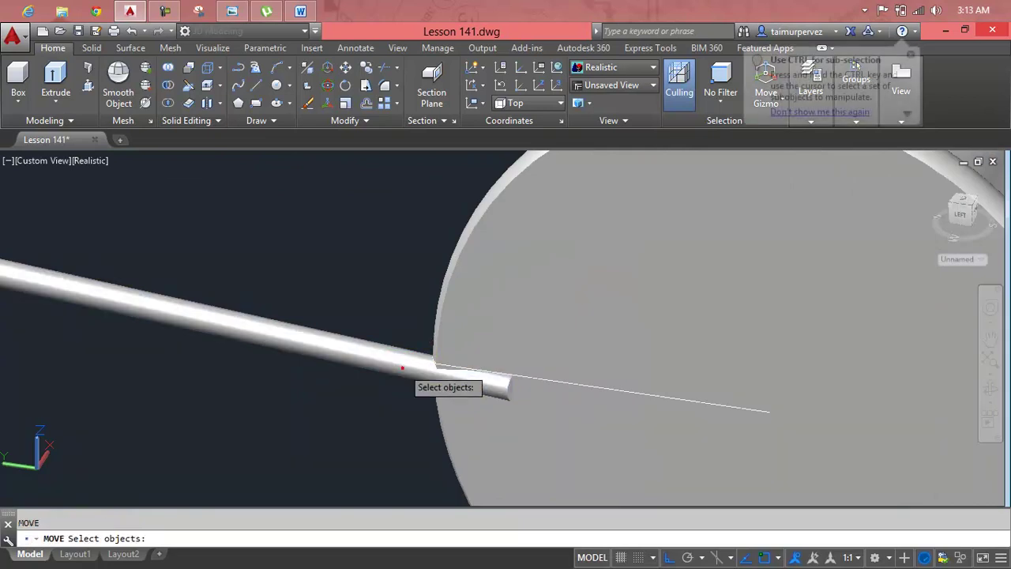
{"action": "left_click", "coordinate": [410, 371]}
{"action": "key", "text": "Return"}
{"action": "scroll", "coordinate": [505, 387], "scroll_direction": "up", "scroll_amount": 1}
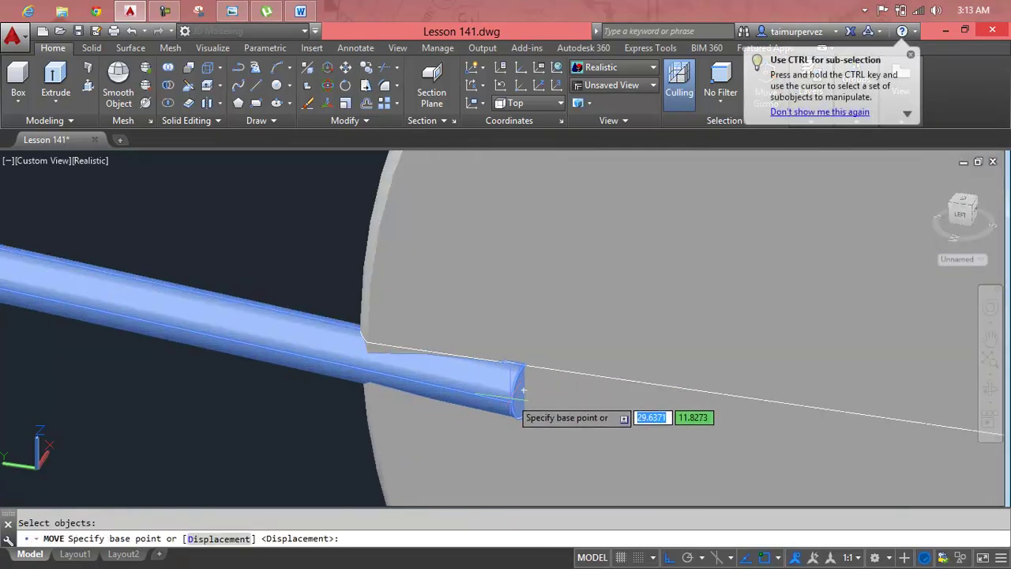
{"action": "left_click", "coordinate": [512, 403]}
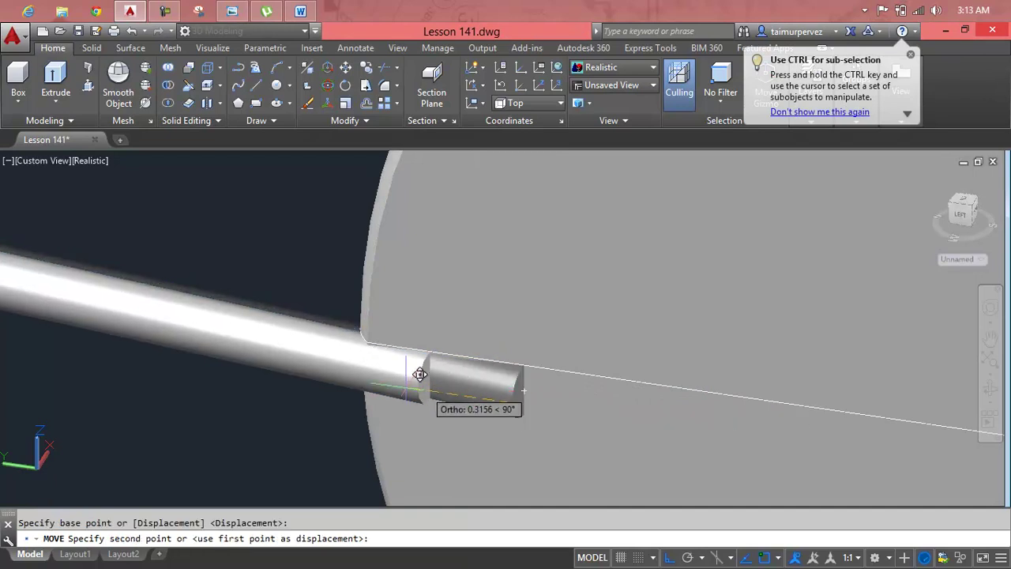
{"action": "key", "text": "Escape"}
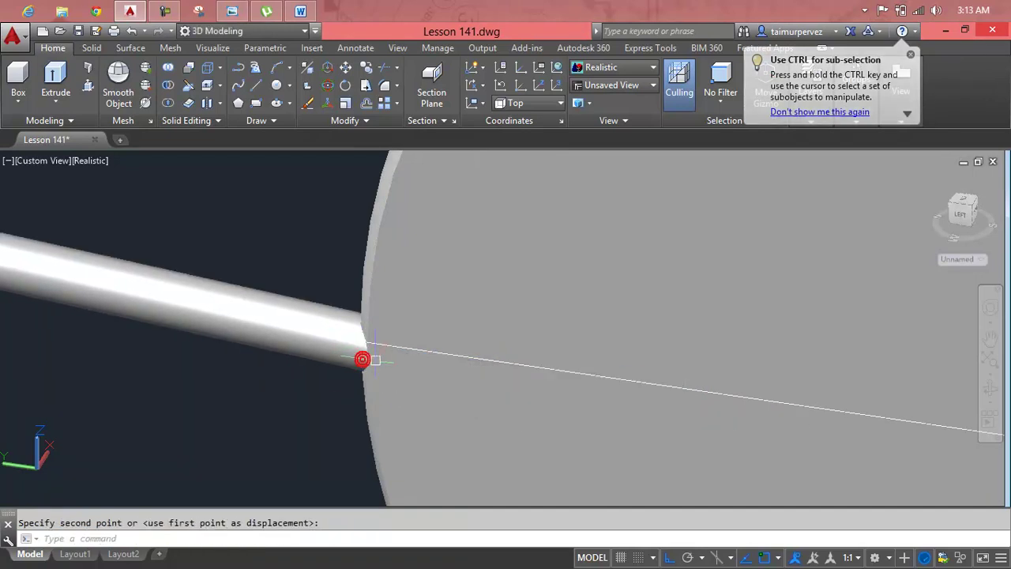
{"action": "scroll", "coordinate": [489, 326], "scroll_direction": "down", "scroll_amount": 3}
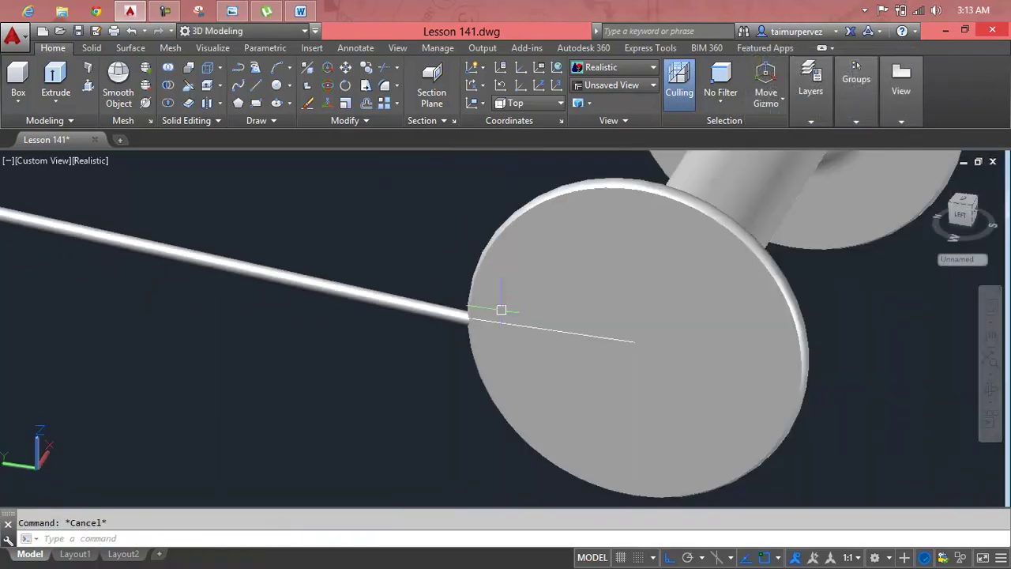
{"action": "scroll", "coordinate": [501, 309], "scroll_direction": "down", "scroll_amount": 3}
{"action": "scroll", "coordinate": [442, 316], "scroll_direction": "down", "scroll_amount": 2}
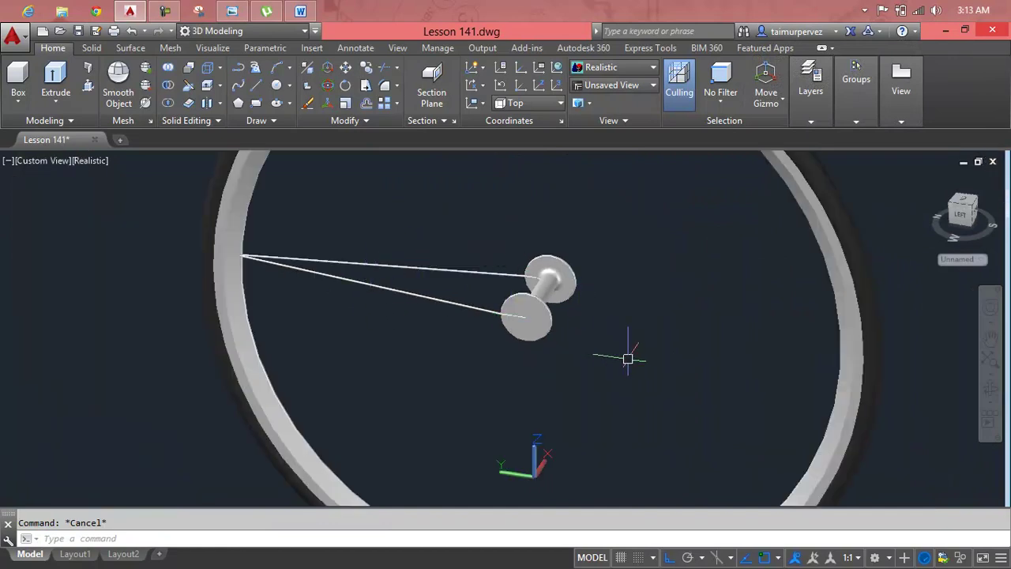
{"action": "middle_click_drag", "start_coordinate": [647, 389], "coordinate": [440, 418], "text": "shift"}
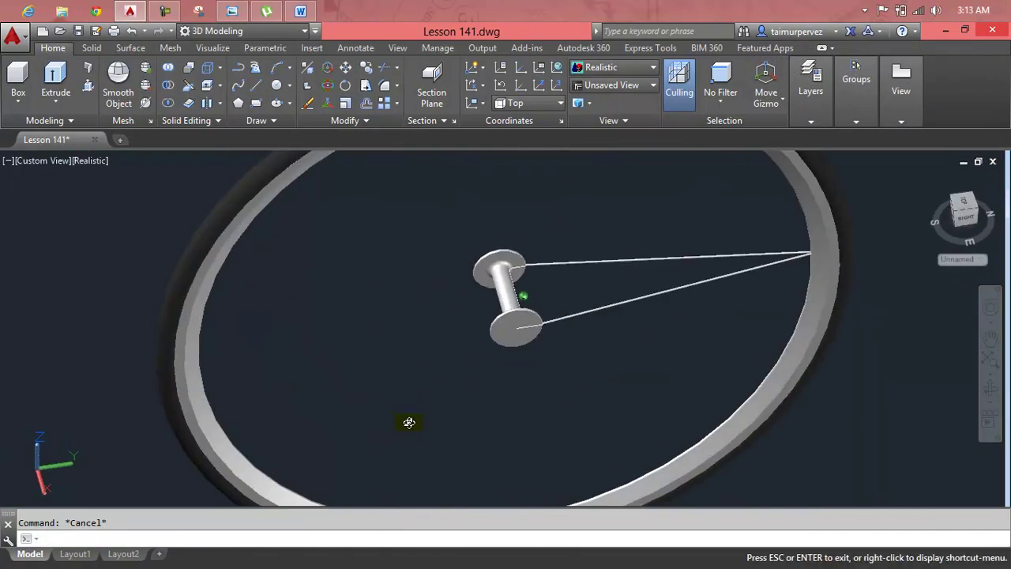
{"action": "scroll", "coordinate": [440, 417], "scroll_direction": "down", "scroll_amount": 3}
{"action": "scroll", "coordinate": [428, 451], "scroll_direction": "up", "scroll_amount": 1}
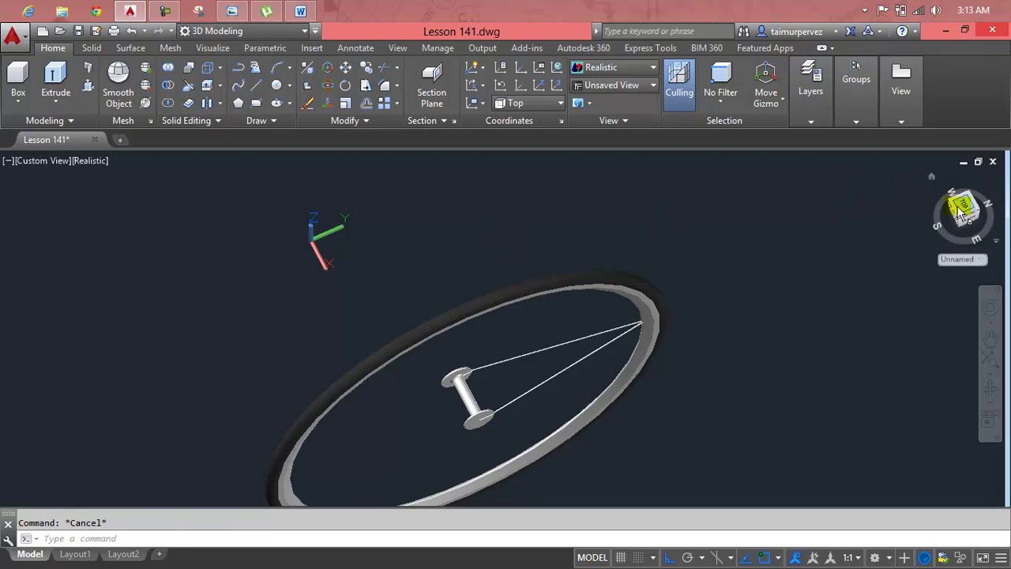
{"action": "left_click", "coordinate": [932, 179]}
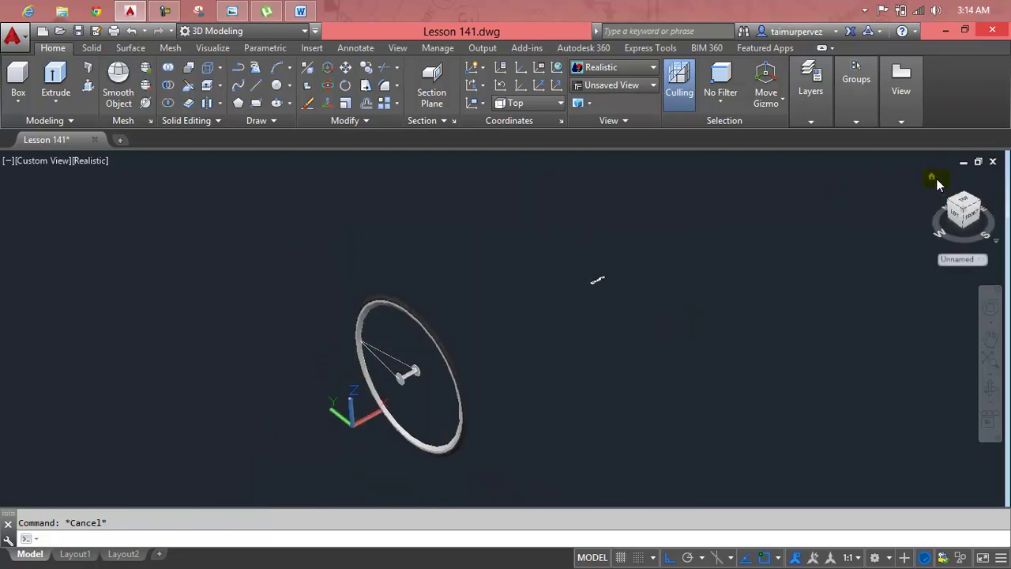
{"action": "scroll", "coordinate": [490, 324], "scroll_direction": "up", "scroll_amount": 2}
Step: Rotate the whole wheel 90° in 3D about the hub so it lies flat
{"action": "scroll", "coordinate": [488, 330], "scroll_direction": "up", "scroll_amount": 2}
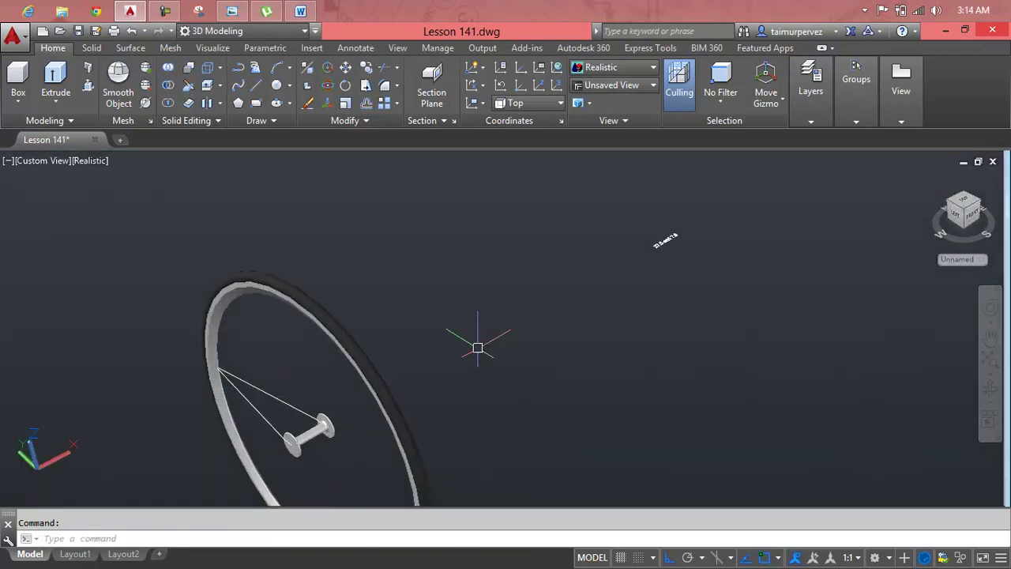
{"action": "left_click", "coordinate": [326, 84]}
{"action": "left_click", "coordinate": [488, 279]}
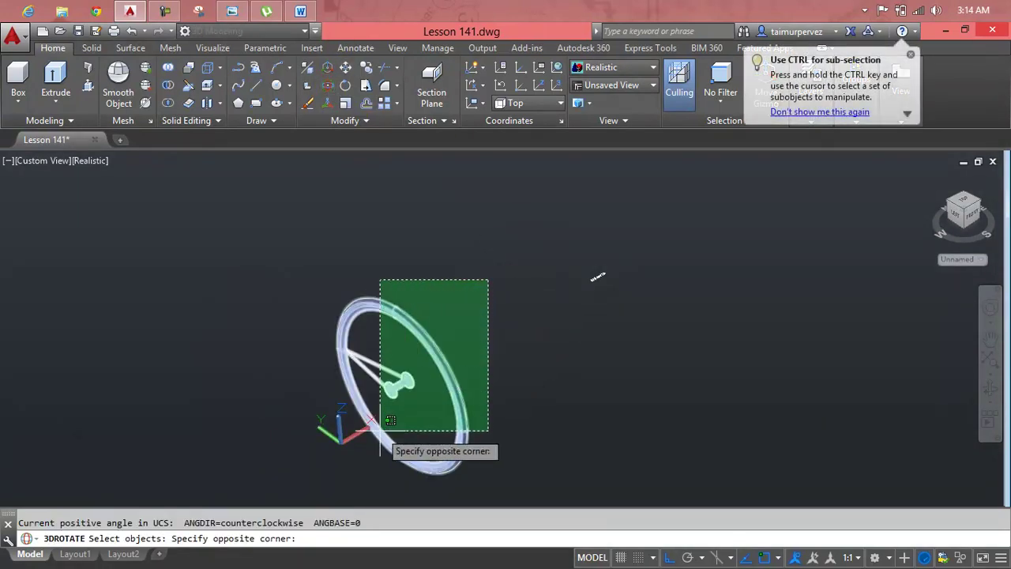
{"action": "left_click", "coordinate": [366, 471]}
{"action": "key", "text": "Return"}
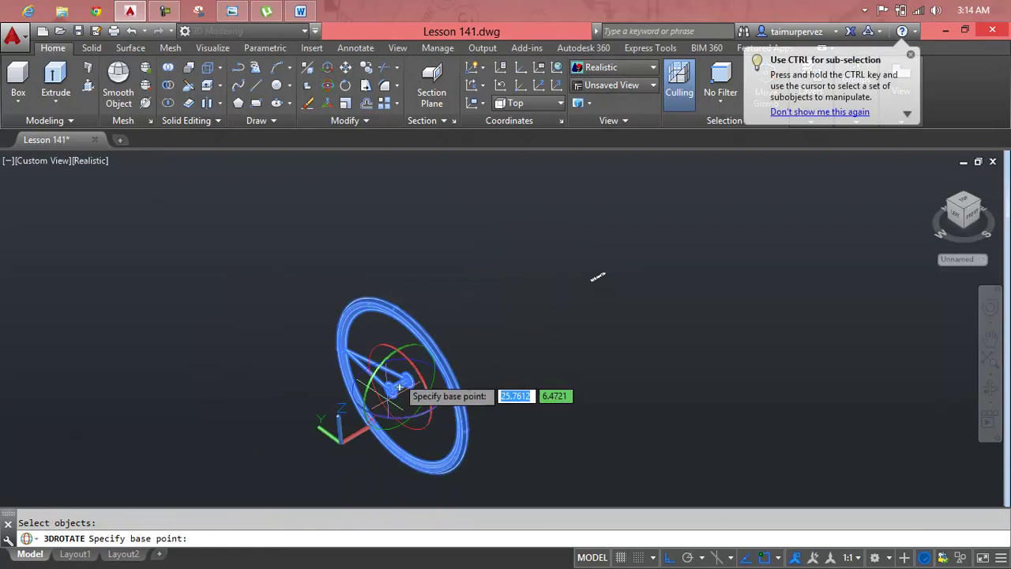
{"action": "left_click", "coordinate": [416, 350]}
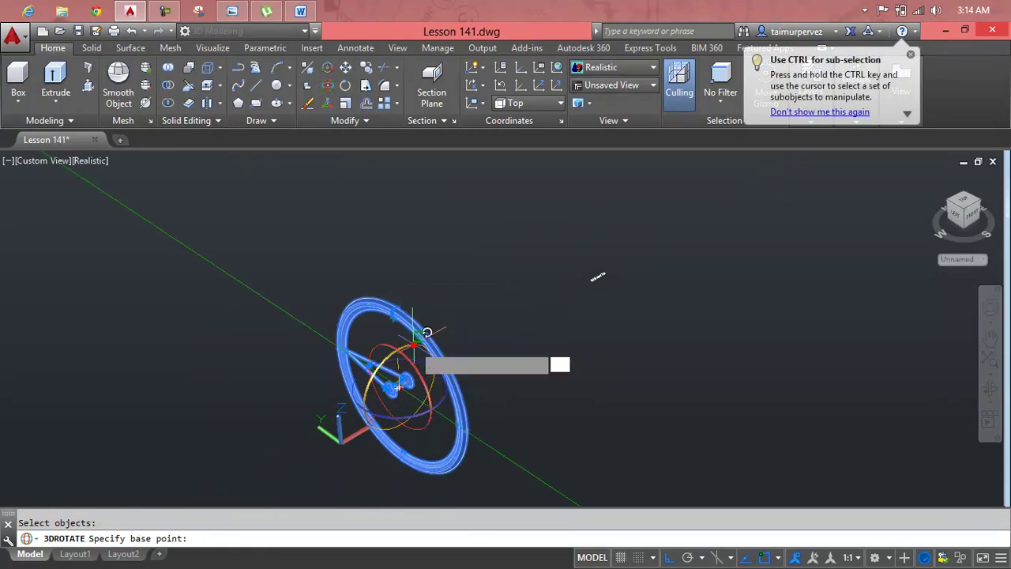
{"action": "left_click", "coordinate": [431, 357]}
{"action": "type", "text": "90"}
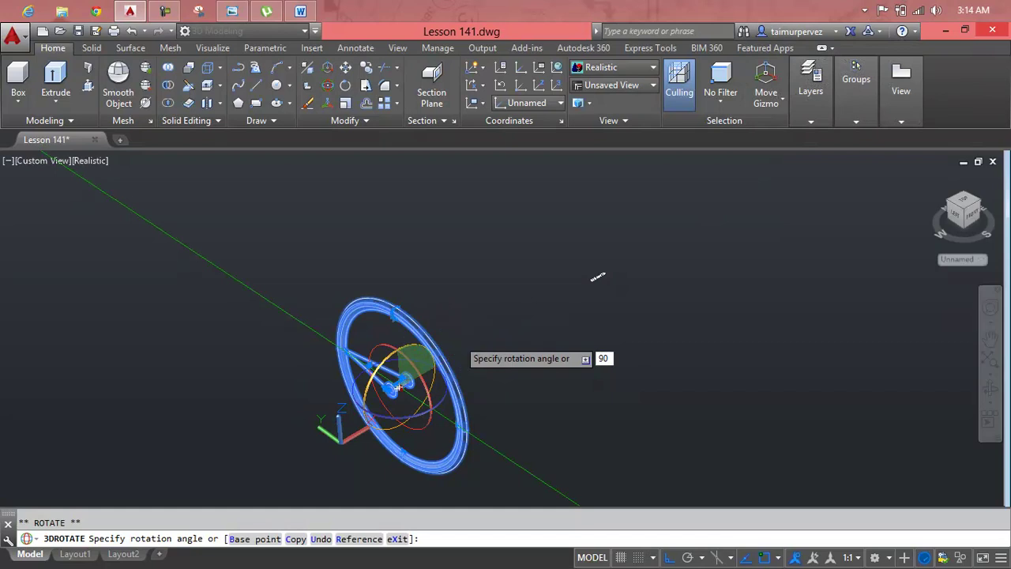
{"action": "key", "text": "Return"}
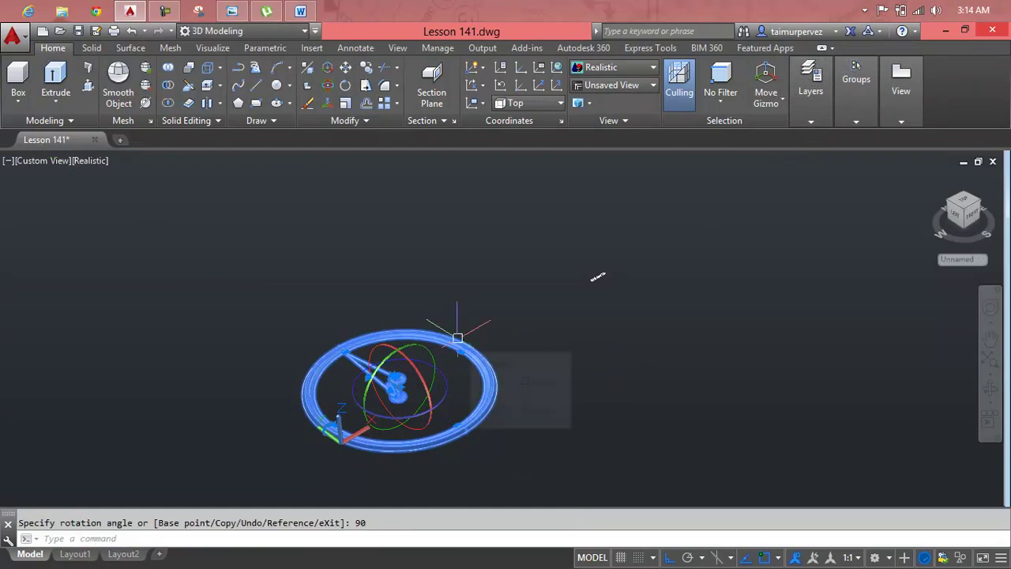
{"action": "key", "text": "Escape"}
Step: Delete the stray ring beside the hub and zoom out to the whole wheel
{"action": "scroll", "coordinate": [621, 263], "scroll_direction": "up", "scroll_amount": 2}
{"action": "scroll", "coordinate": [682, 232], "scroll_direction": "up", "scroll_amount": 2}
{"action": "middle_click_drag", "start_coordinate": [717, 214], "coordinate": [836, 285]}
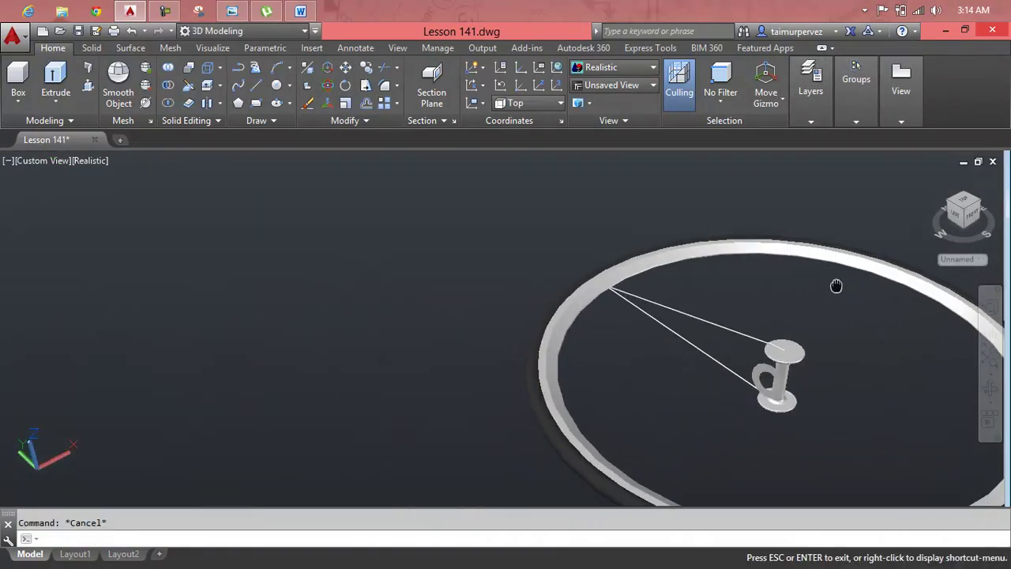
{"action": "scroll", "coordinate": [786, 382], "scroll_direction": "up", "scroll_amount": 2}
{"action": "middle_click_drag", "start_coordinate": [914, 390], "coordinate": [535, 368]}
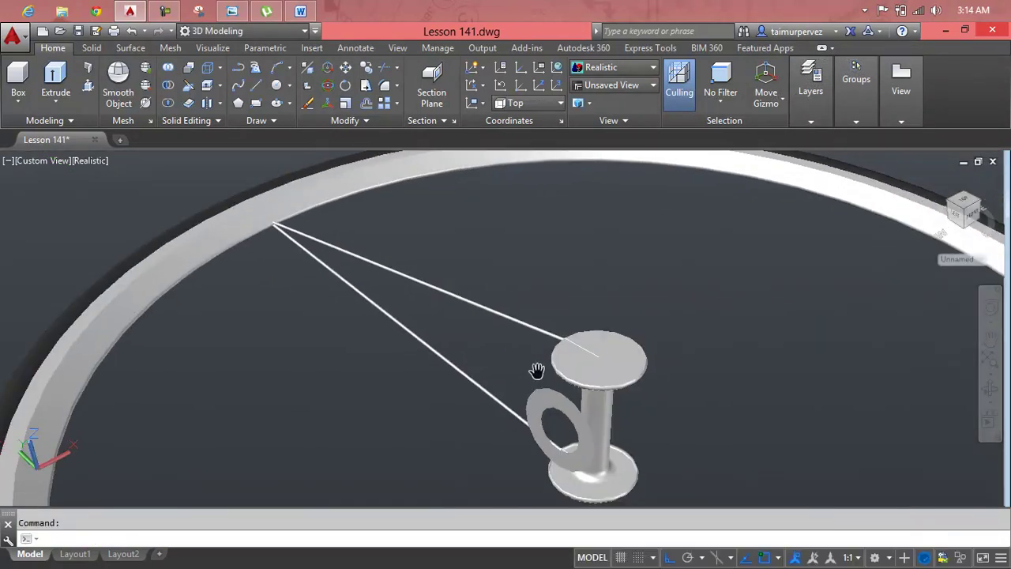
{"action": "left_click", "coordinate": [582, 412]}
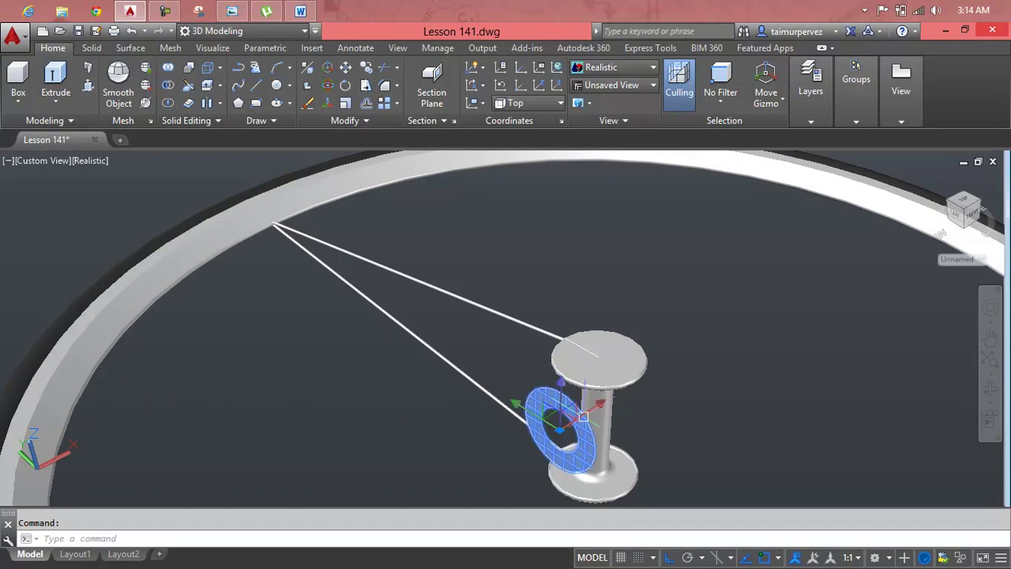
{"action": "key", "text": "Delete"}
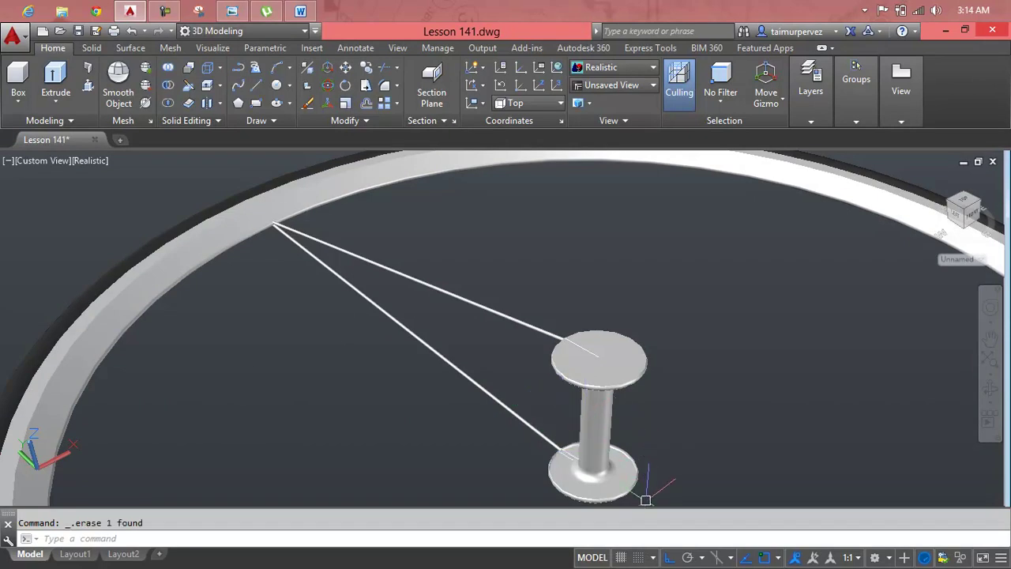
{"action": "middle_click", "coordinate": [631, 251]}
{"action": "middle_click", "coordinate": [632, 252]}
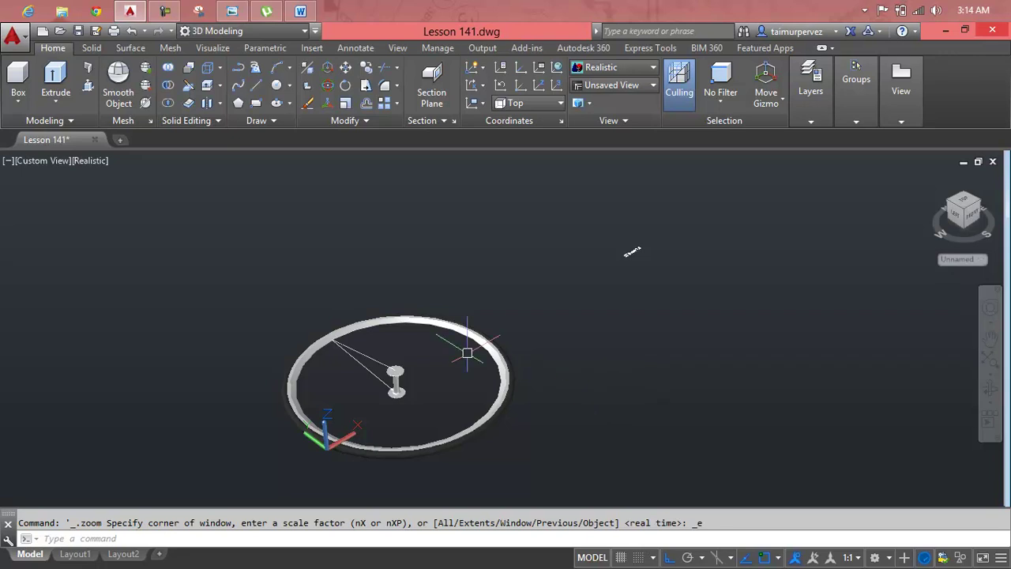
Step: From the ViewCube Home view, orbit and zoom to a low, close view of the hub
{"action": "mouse_move", "coordinate": [631, 251]}
{"action": "middle_mouse_down", "text": "shift"}
{"action": "mouse_move", "coordinate": [608, 322]}
{"action": "mouse_move", "coordinate": [824, 398]}
{"action": "middle_mouse_up", "text": "shift"}
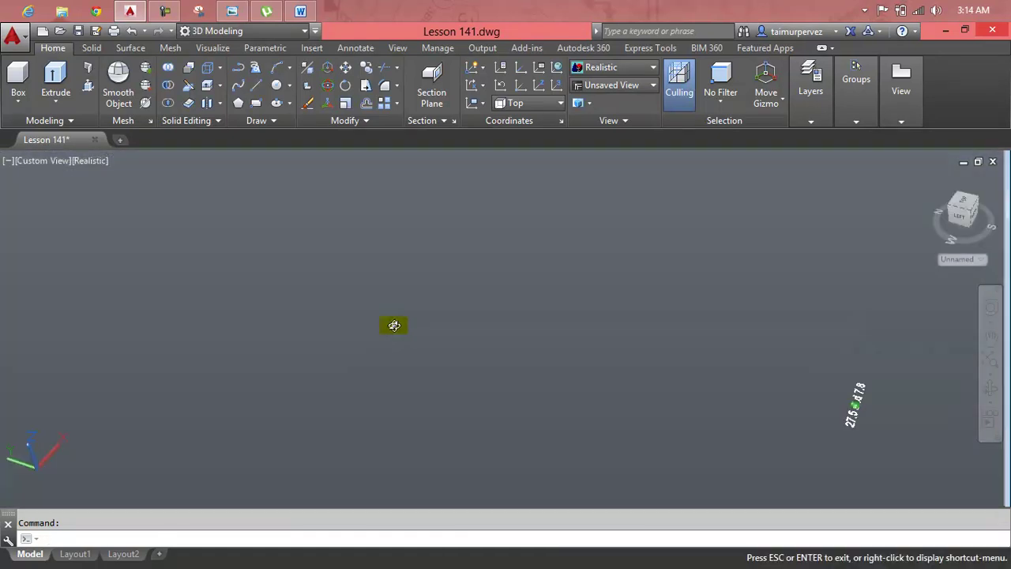
{"action": "middle_click_drag", "start_coordinate": [824, 397], "coordinate": [424, 335], "text": "shift"}
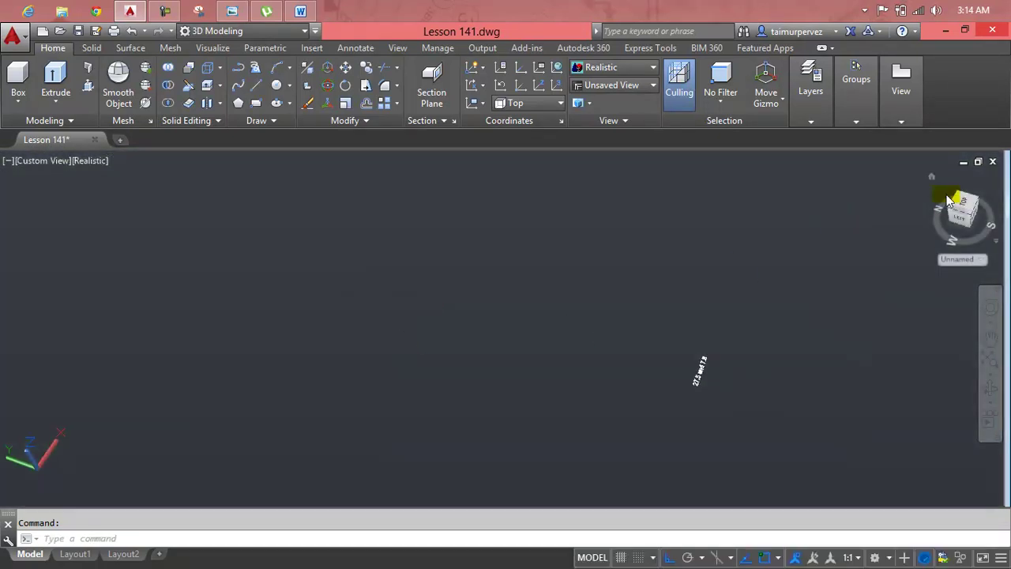
{"action": "left_click", "coordinate": [932, 179]}
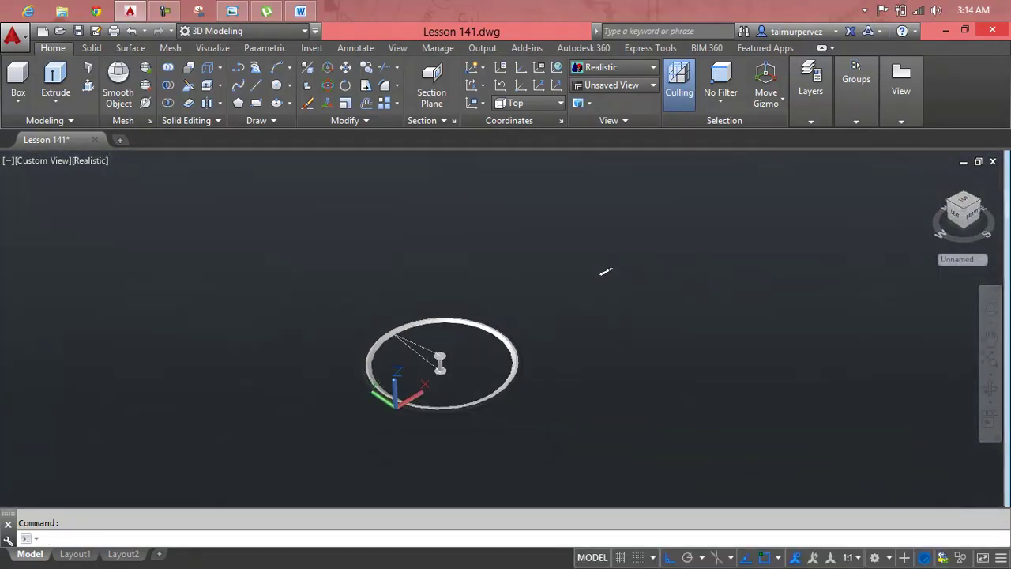
{"action": "mouse_move", "coordinate": [606, 271]}
{"action": "middle_mouse_down", "text": "shift"}
{"action": "mouse_move", "coordinate": [692, 219]}
{"action": "mouse_move", "coordinate": [821, 165]}
{"action": "mouse_move", "coordinate": [855, 165]}
{"action": "middle_mouse_up", "text": "shift"}
{"action": "scroll", "coordinate": [353, 399], "scroll_direction": "up", "scroll_amount": 2}
{"action": "middle_click_drag", "start_coordinate": [355, 397], "coordinate": [483, 367]}
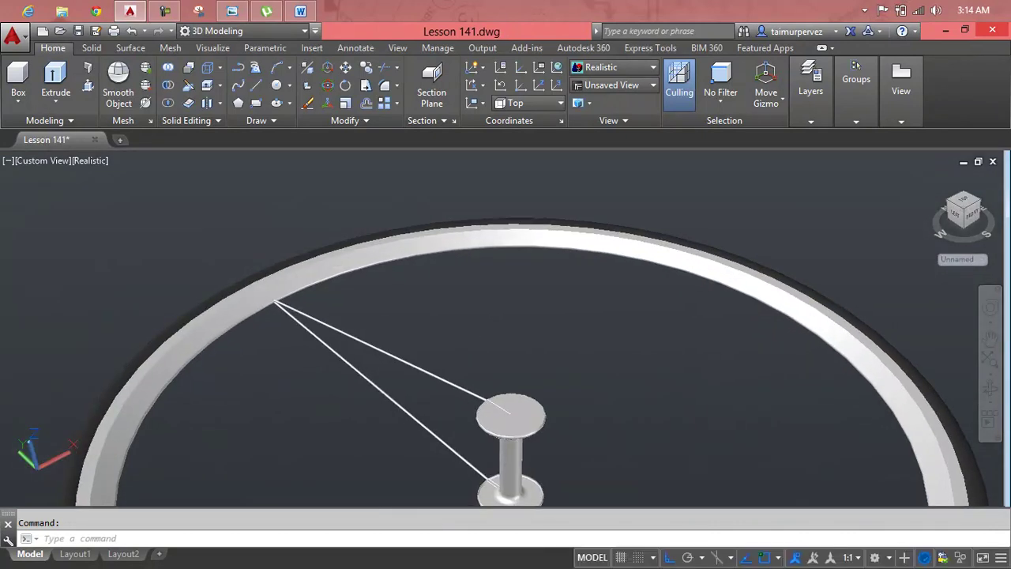
{"action": "scroll", "coordinate": [488, 364], "scroll_direction": "up", "scroll_amount": 1}
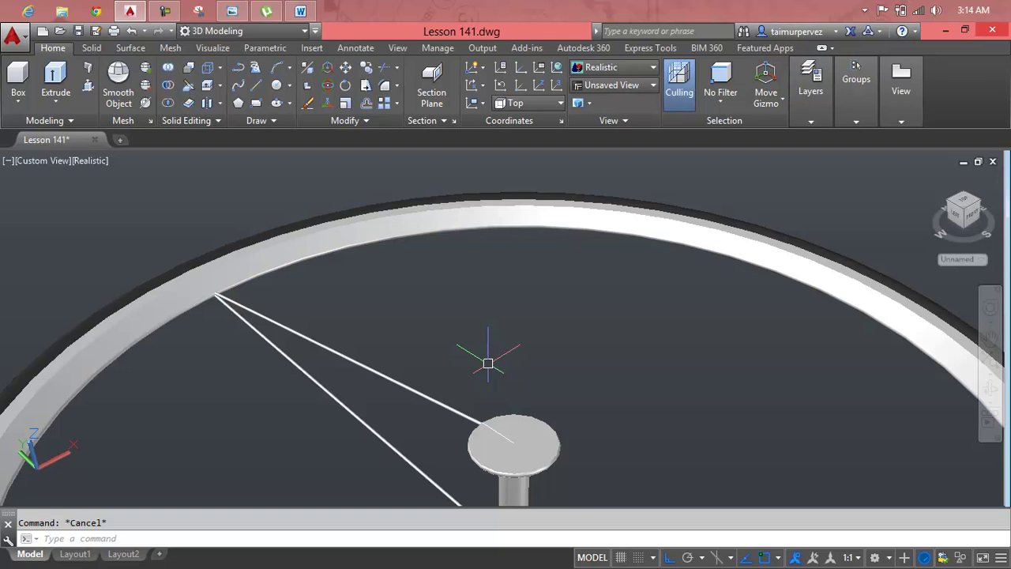
{"action": "type", "text": "M"}
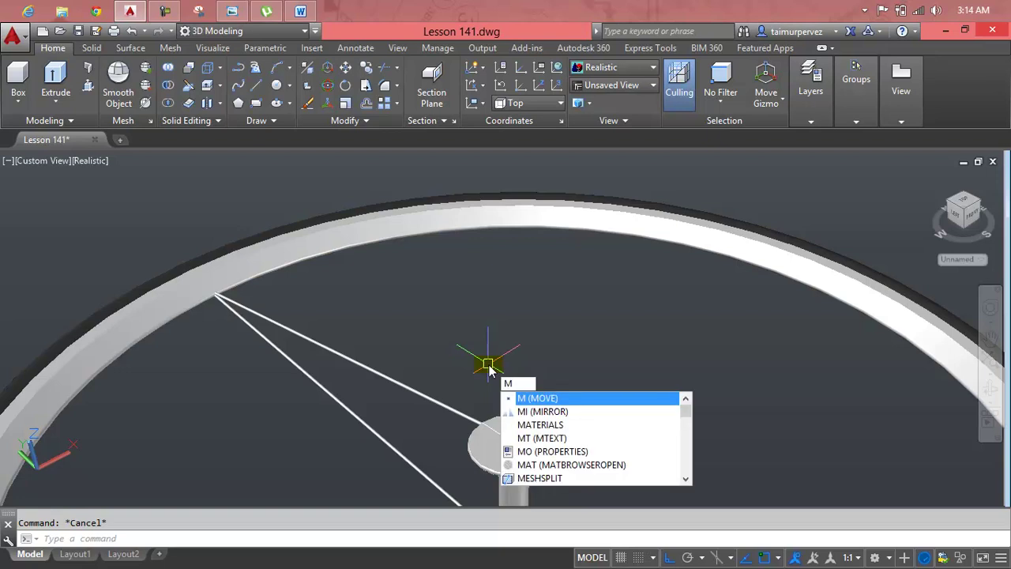
{"action": "key", "text": "Escape"}
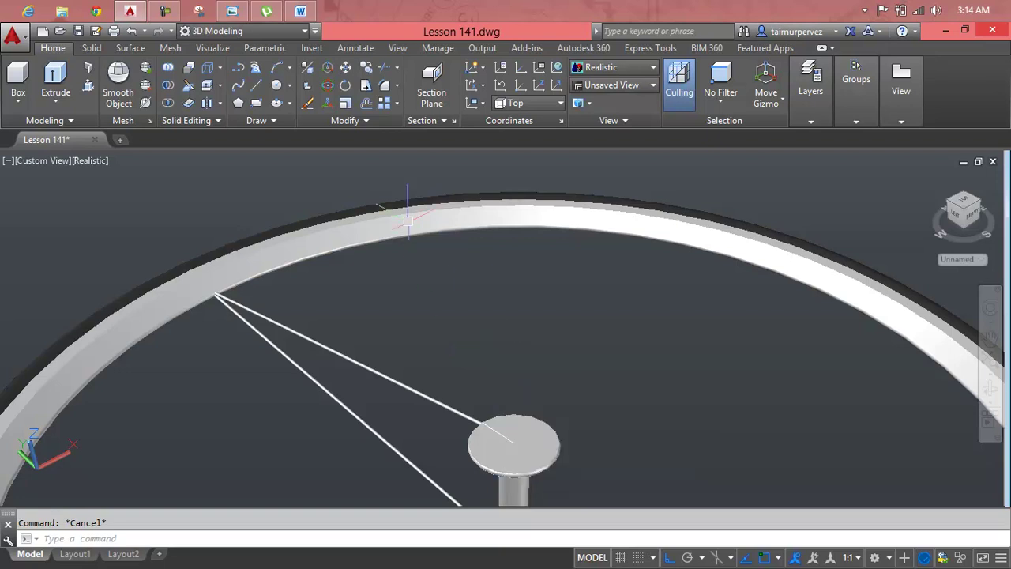
Step: Polar-array the V-shaped spoke pair into 18 items around the hub disc centre
{"action": "left_click", "coordinate": [400, 105]}
{"action": "left_click", "coordinate": [398, 184]}
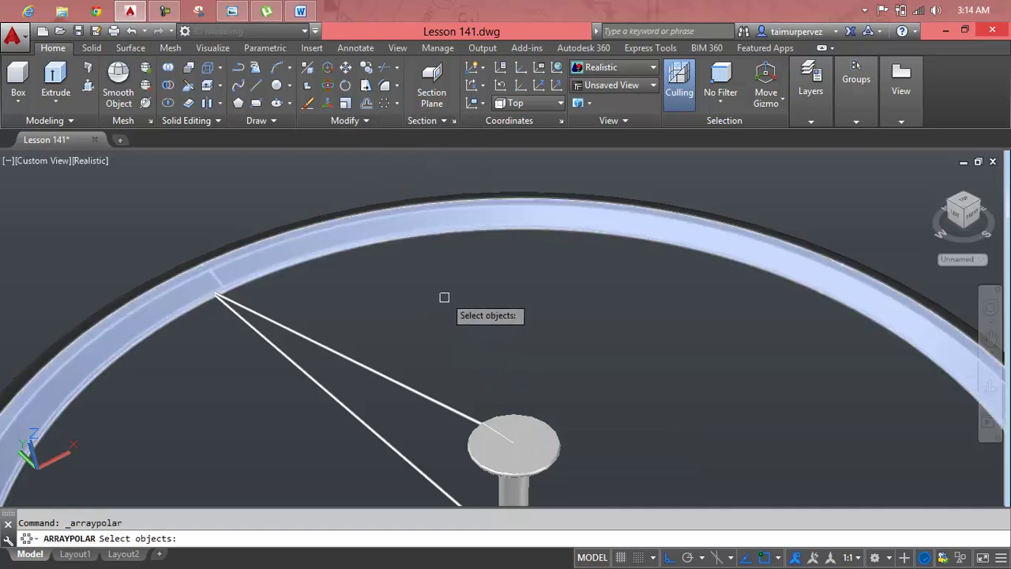
{"action": "left_click", "coordinate": [432, 401]}
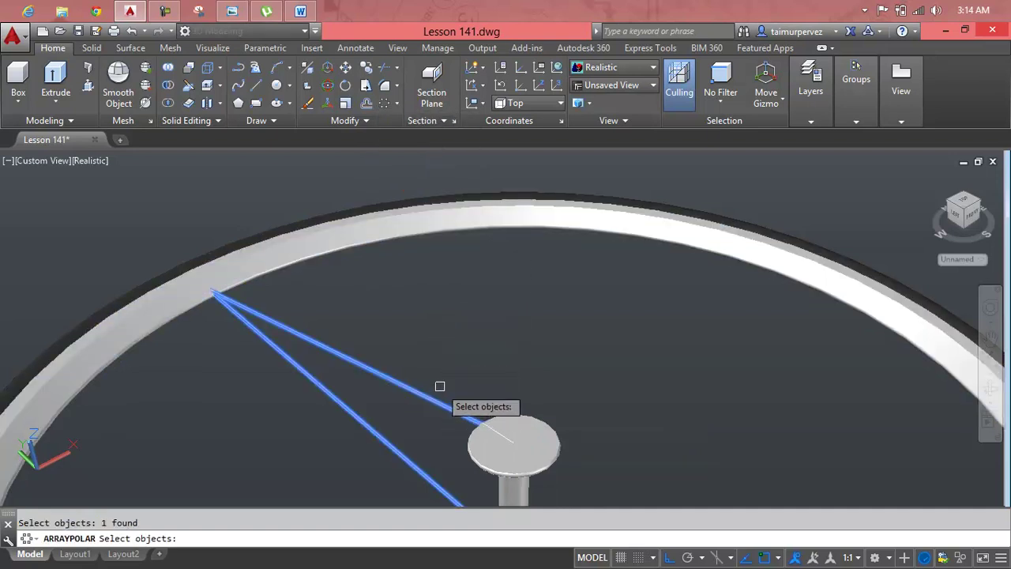
{"action": "key", "text": "Return"}
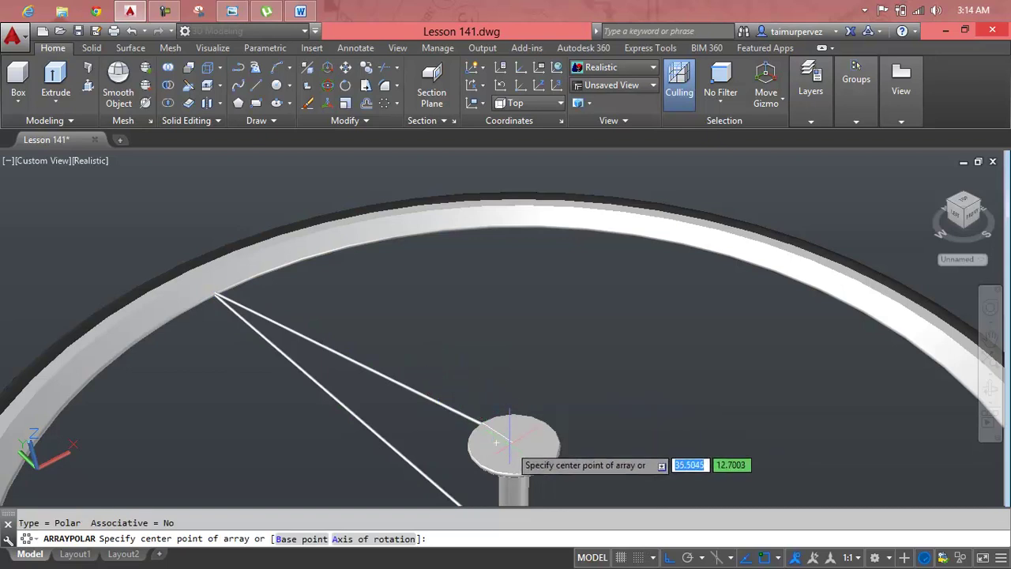
{"action": "scroll", "coordinate": [513, 443], "scroll_direction": "up", "scroll_amount": 5}
{"action": "mouse_move", "coordinate": [508, 417]}
{"action": "middle_mouse_down"}
{"action": "mouse_move", "coordinate": [545, 204]}
{"action": "mouse_move", "coordinate": [473, 278]}
{"action": "middle_mouse_up"}
{"action": "scroll", "coordinate": [544, 204], "scroll_direction": "down", "scroll_amount": 5}
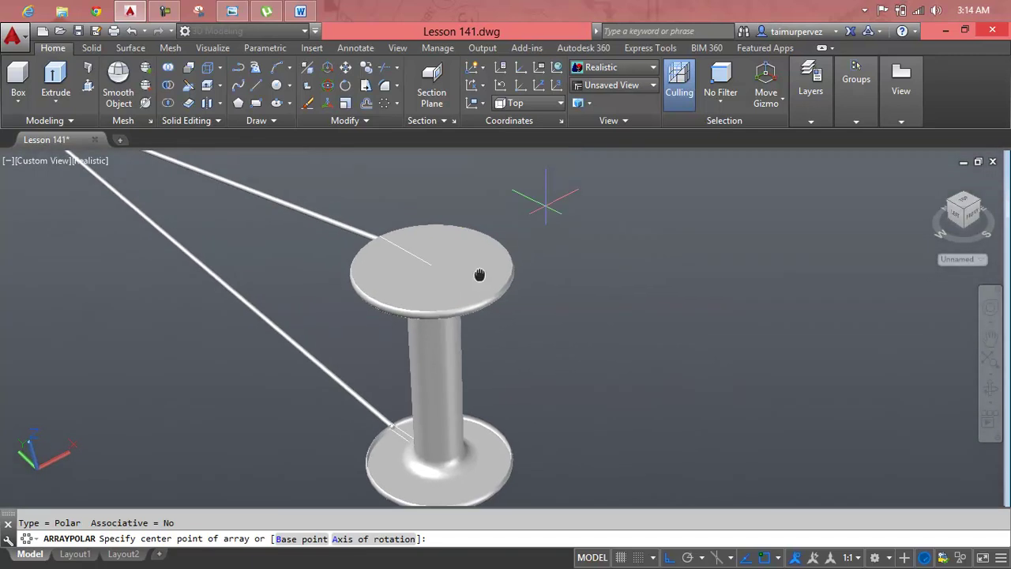
{"action": "scroll", "coordinate": [446, 256], "scroll_direction": "up", "scroll_amount": 2}
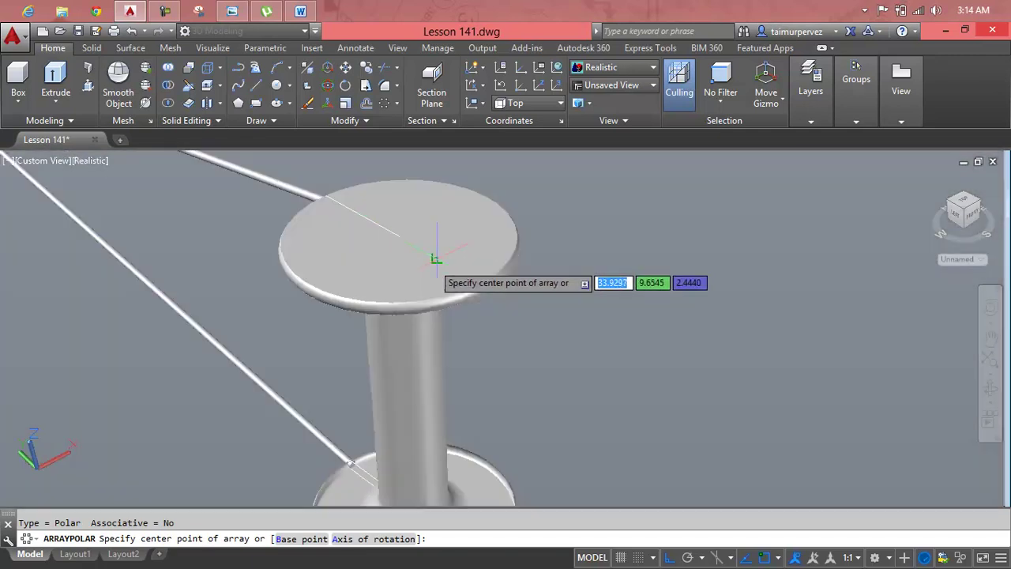
{"action": "left_click", "coordinate": [399, 237]}
{"action": "scroll", "coordinate": [398, 235], "scroll_direction": "down", "scroll_amount": 5}
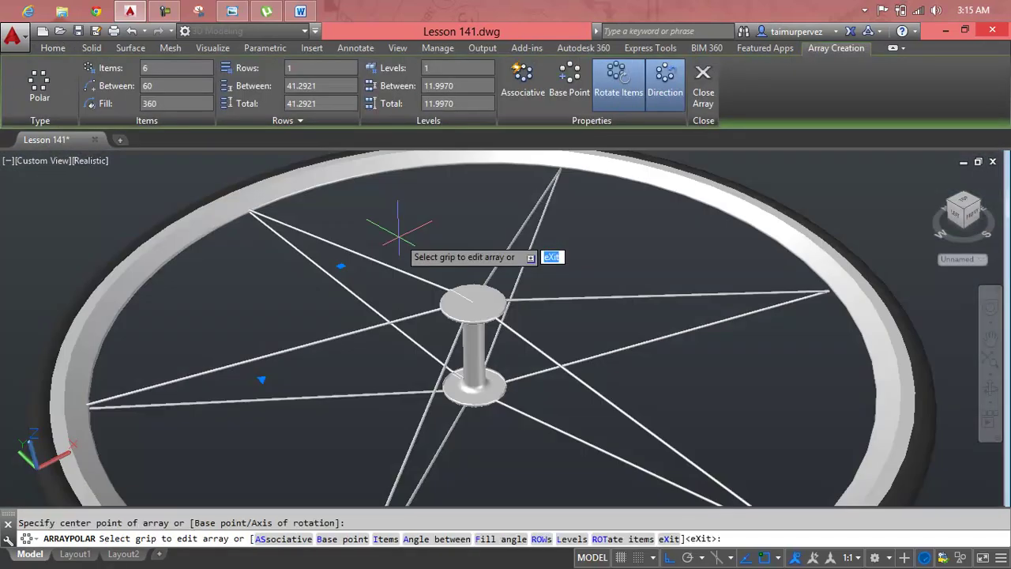
{"action": "scroll", "coordinate": [399, 235], "scroll_direction": "down", "scroll_amount": 2}
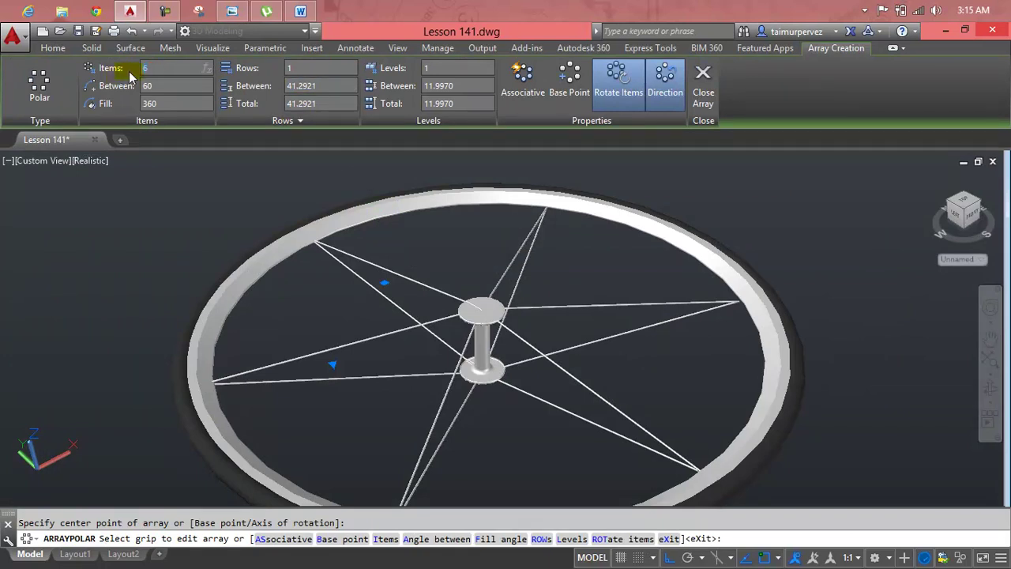
{"action": "left_click", "coordinate": [176, 68]}
{"action": "type", "text": "18"}
{"action": "key", "text": "Return"}
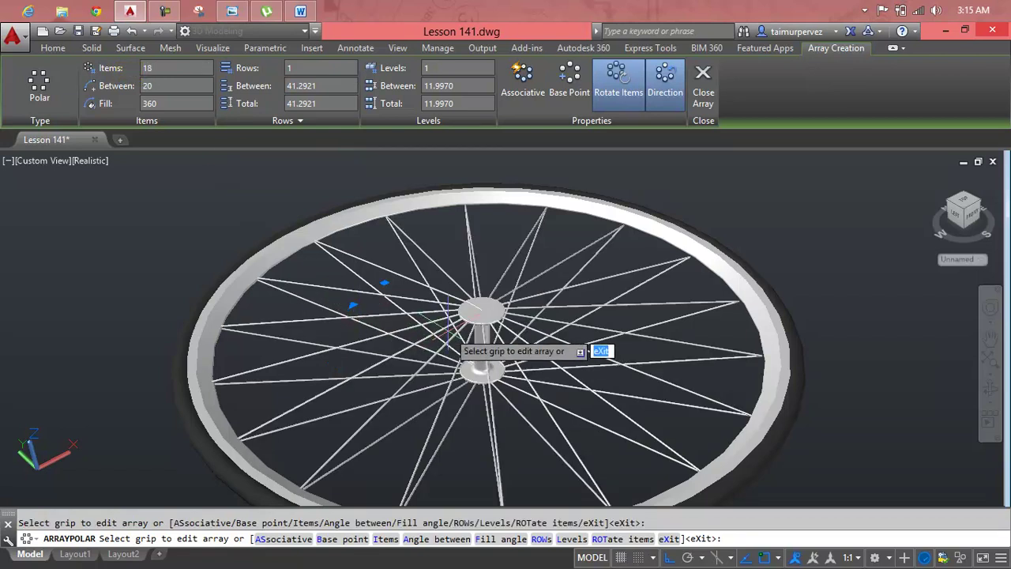
{"action": "key", "text": "Escape"}
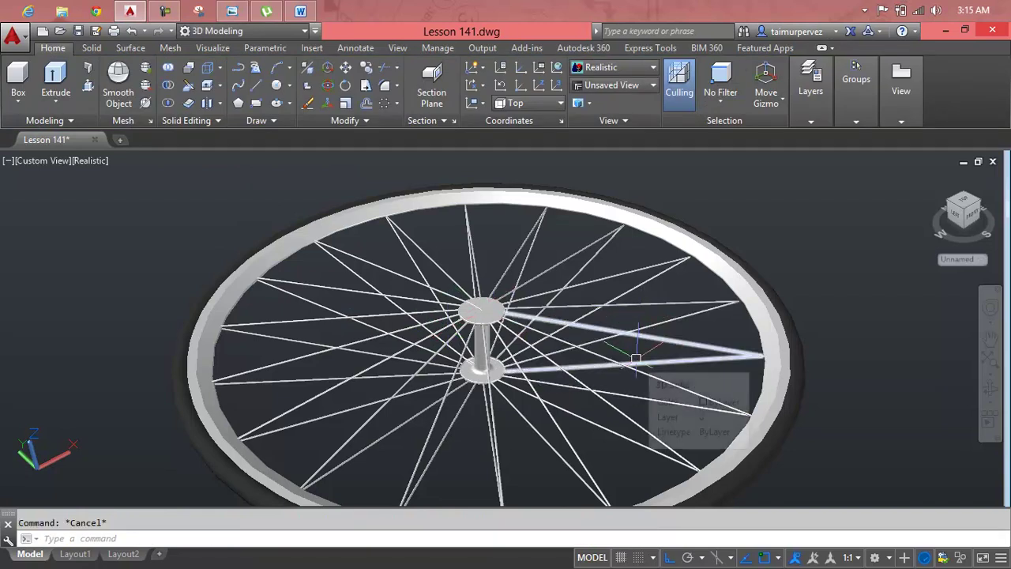
Step: Orbit, zoom and pan around the wheel to inspect spokes meeting the hub flanges
{"action": "mouse_move", "coordinate": [620, 369]}
{"action": "middle_mouse_down", "text": "shift"}
{"action": "mouse_move", "coordinate": [434, 287]}
{"action": "mouse_move", "coordinate": [415, 248]}
{"action": "mouse_move", "coordinate": [356, 244]}
{"action": "mouse_move", "coordinate": [295, 319]}
{"action": "mouse_move", "coordinate": [435, 406]}
{"action": "mouse_move", "coordinate": [582, 379]}
{"action": "mouse_move", "coordinate": [705, 389]}
{"action": "mouse_move", "coordinate": [702, 343]}
{"action": "mouse_move", "coordinate": [668, 318]}
{"action": "mouse_move", "coordinate": [572, 341]}
{"action": "mouse_move", "coordinate": [402, 356]}
{"action": "mouse_move", "coordinate": [383, 300]}
{"action": "mouse_move", "coordinate": [353, 312]}
{"action": "mouse_move", "coordinate": [361, 368]}
{"action": "mouse_move", "coordinate": [494, 421]}
{"action": "mouse_move", "coordinate": [700, 392]}
{"action": "mouse_move", "coordinate": [739, 355]}
{"action": "mouse_move", "coordinate": [681, 329]}
{"action": "middle_mouse_up", "text": "shift"}
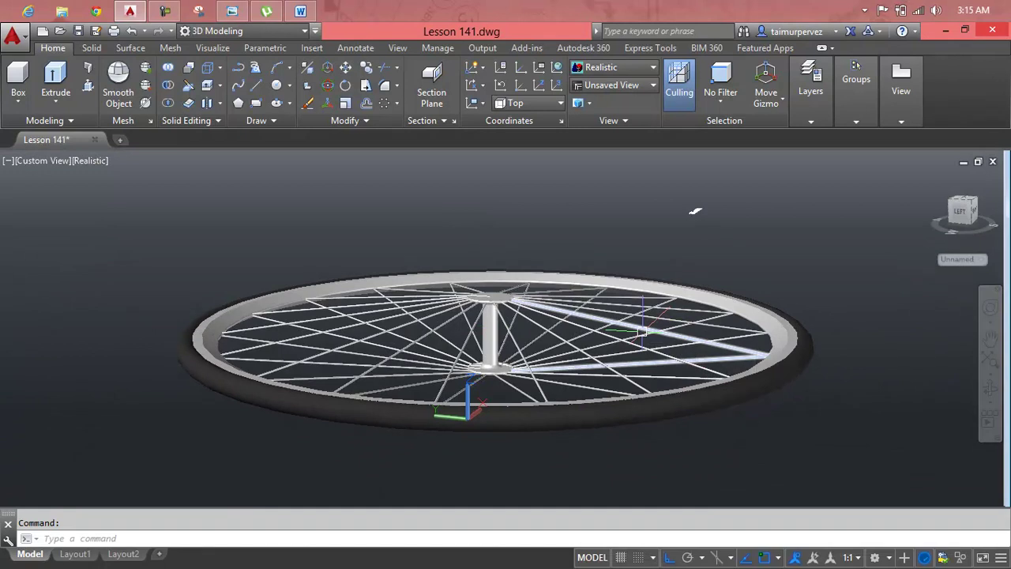
{"action": "scroll", "coordinate": [694, 211], "scroll_direction": "up", "scroll_amount": 5}
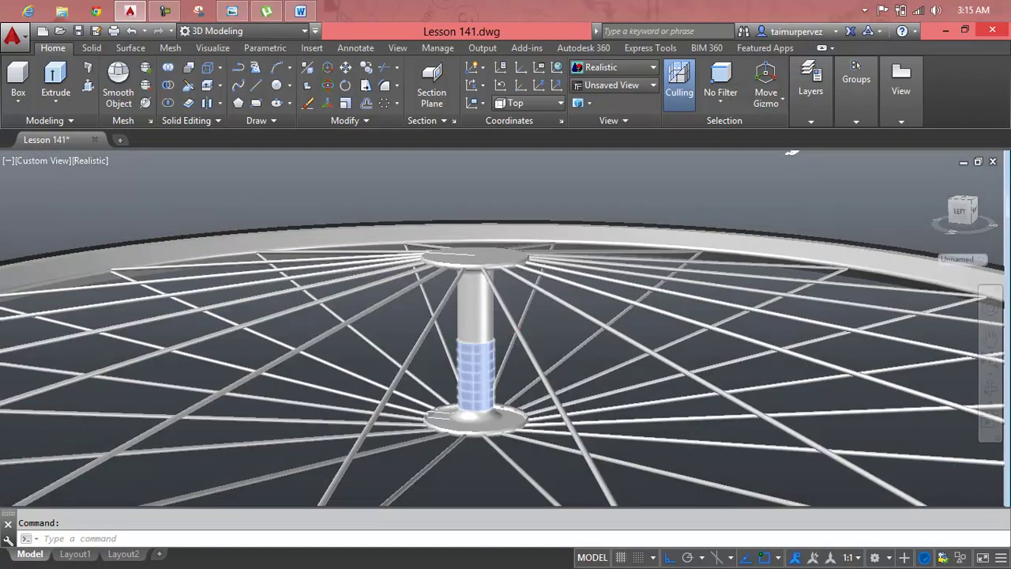
{"action": "middle_click_drag", "start_coordinate": [474, 395], "coordinate": [464, 406], "text": "shift"}
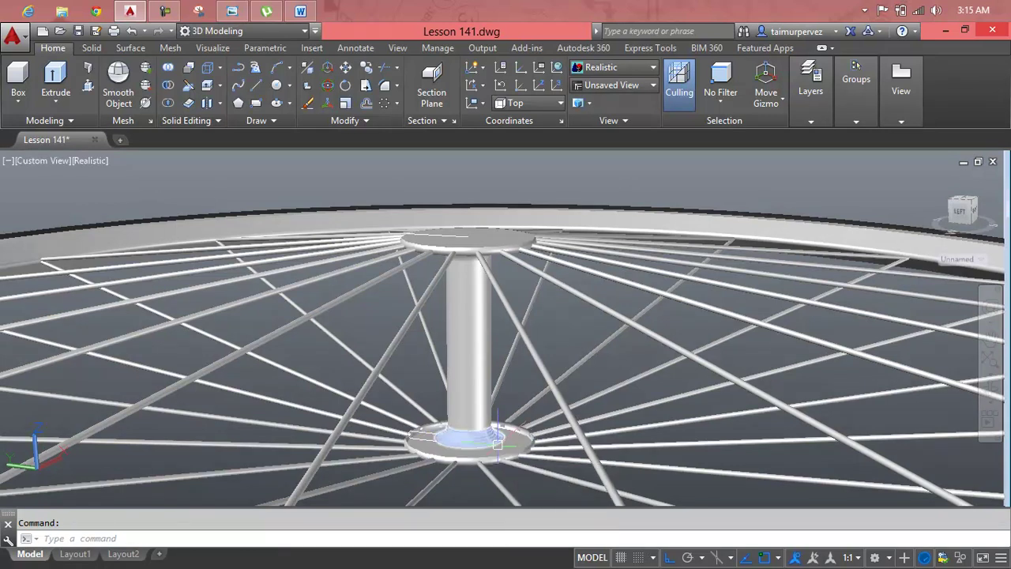
{"action": "scroll", "coordinate": [497, 452], "scroll_direction": "up", "scroll_amount": 5}
{"action": "scroll", "coordinate": [526, 216], "scroll_direction": "down", "scroll_amount": 5}
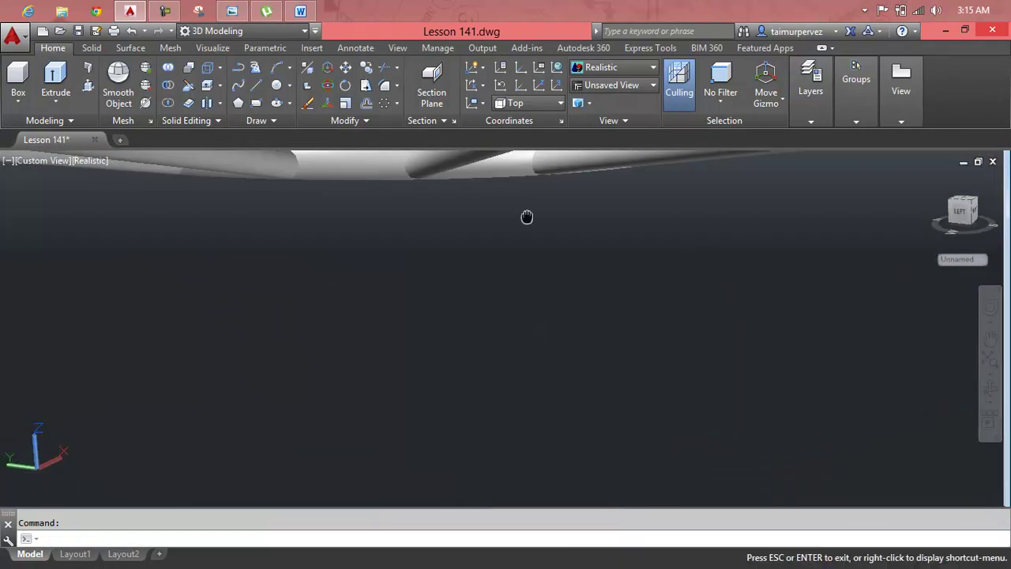
{"action": "middle_click_drag", "start_coordinate": [525, 217], "coordinate": [527, 296]}
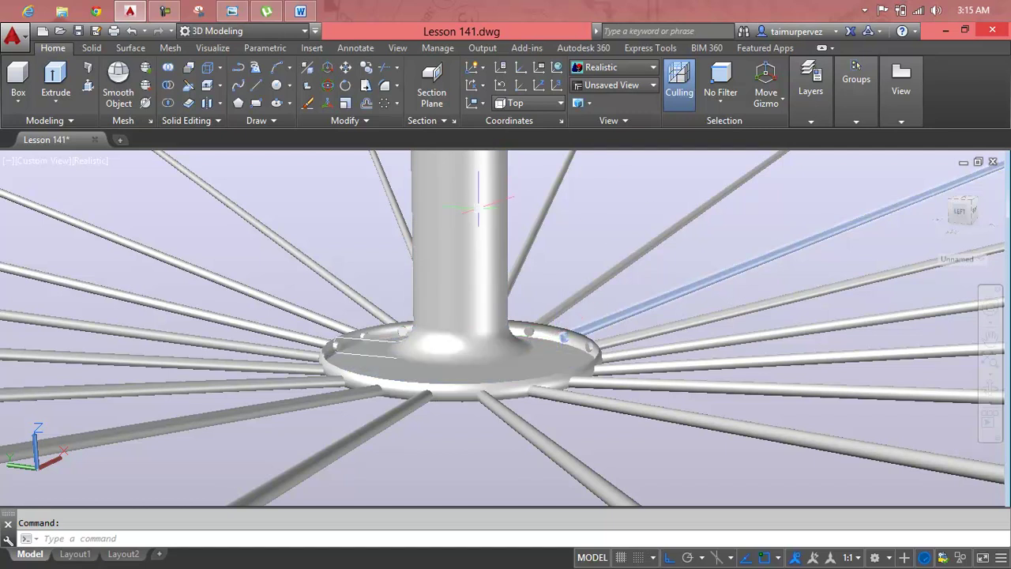
{"action": "scroll", "coordinate": [478, 207], "scroll_direction": "down", "scroll_amount": 5}
{"action": "middle_click_drag", "start_coordinate": [519, 209], "coordinate": [432, 312]}
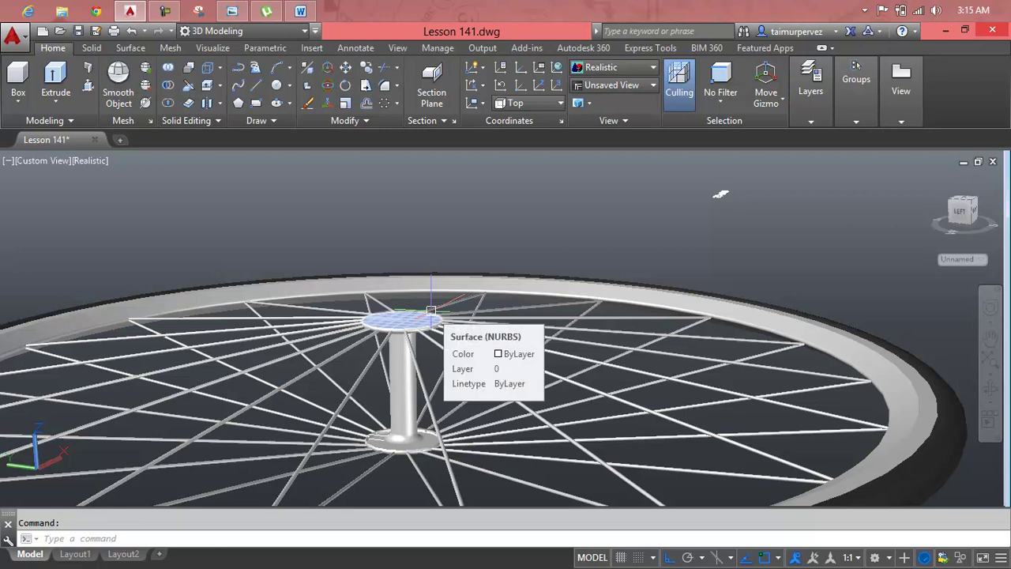
Step: Undo four times to remove the spoke array, restoring the ring and one V-shaped spoke pair
{"action": "key", "text": "ctrl+z"}
{"action": "key", "text": "ctrl+z"}
{"action": "key", "text": "ctrl+z"}
{"action": "key", "text": "ctrl+z"}
{"action": "key", "text": "ctrl+z"}
{"action": "key", "text": "ctrl+z"}
{"action": "key", "text": "ctrl+z"}
{"action": "key", "text": "ctrl+z"}
{"action": "key", "text": "ctrl+z"}
{"action": "key", "text": "ctrl+z"}
{"action": "key", "text": "ctrl+z"}
{"action": "key", "text": "ctrl+z"}
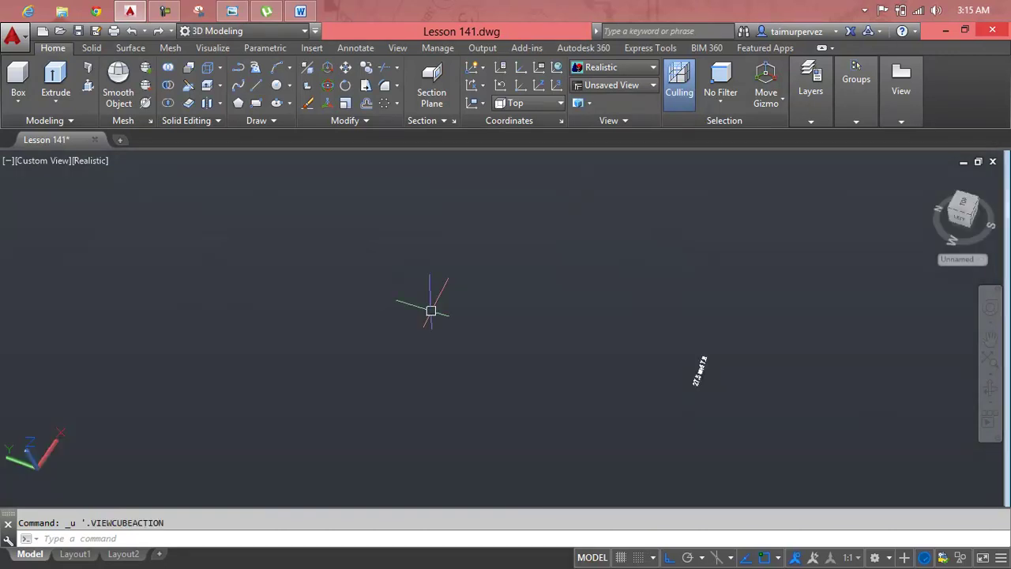
{"action": "key", "text": "ctrl+z"}
{"action": "key", "text": "ctrl+z"}
{"action": "key", "text": "ctrl+z"}
{"action": "key", "text": "ctrl+z"}
{"action": "key", "text": "ctrl+z"}
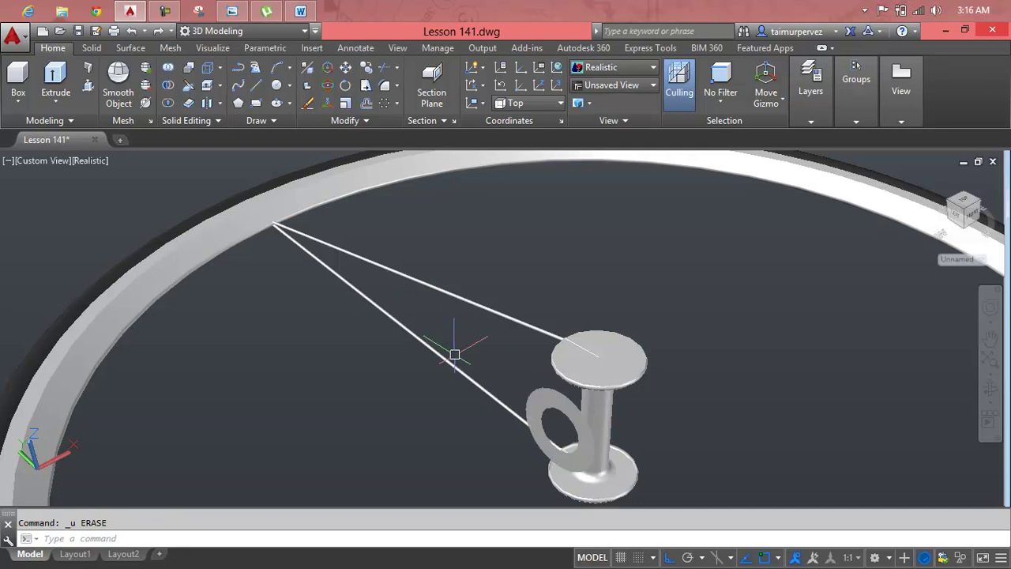
{"action": "key", "text": "ctrl+z"}
{"action": "key", "text": "ctrl+z"}
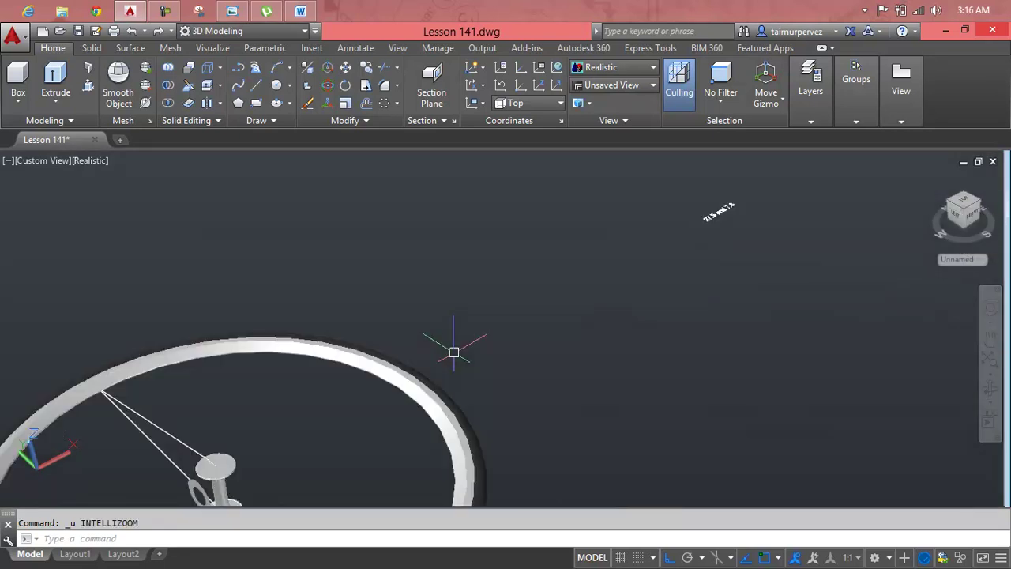
{"action": "key", "text": "ctrl+z"}
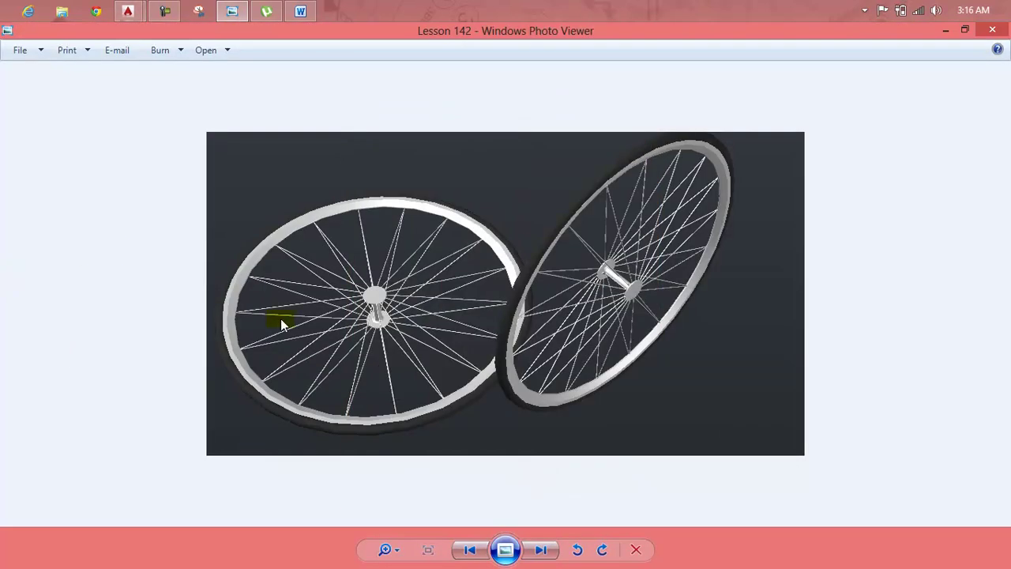
{"action": "mouse_move", "coordinate": [129, 11]}
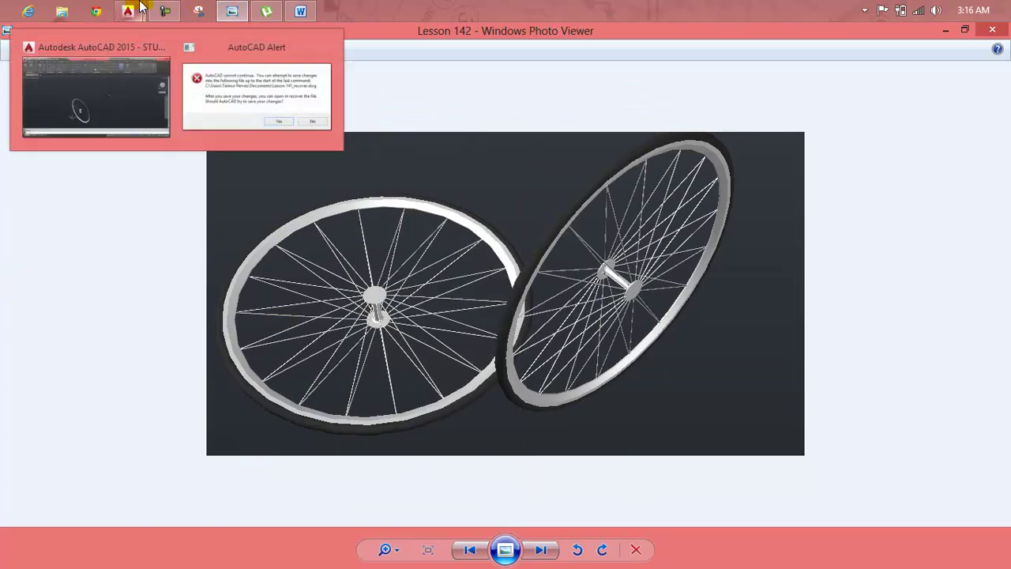
Step: Answer No to the AutoCAD Alert offering to save the recovery file
{"action": "left_click", "coordinate": [149, 85]}
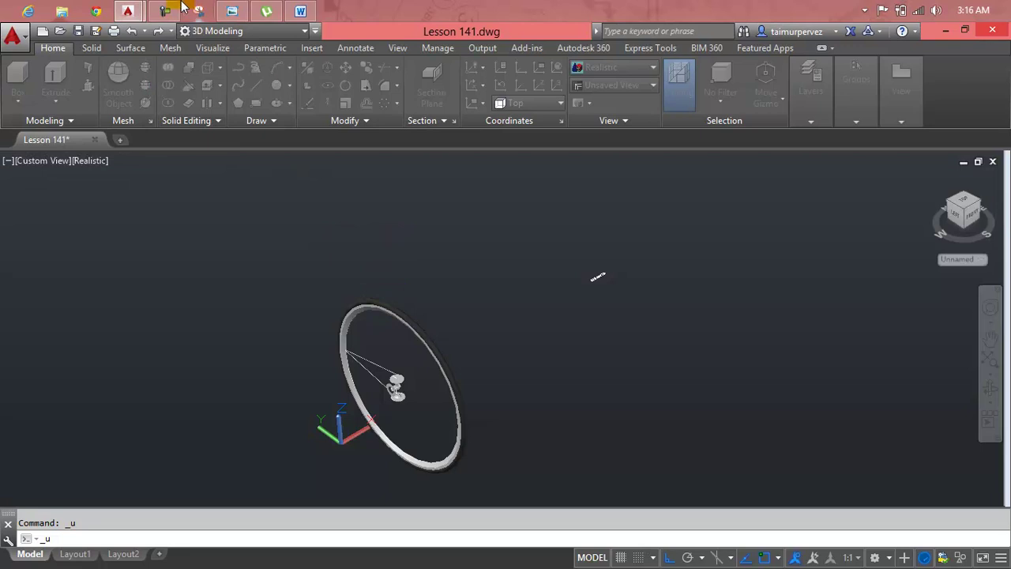
{"action": "mouse_move", "coordinate": [128, 11]}
{"action": "left_click", "coordinate": [240, 78]}
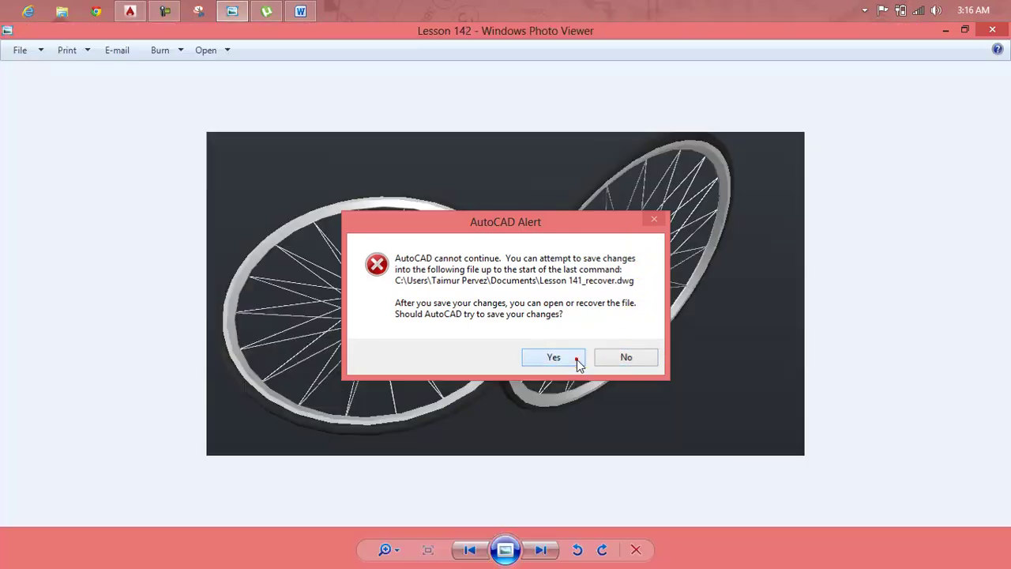
{"action": "left_click", "coordinate": [574, 360]}
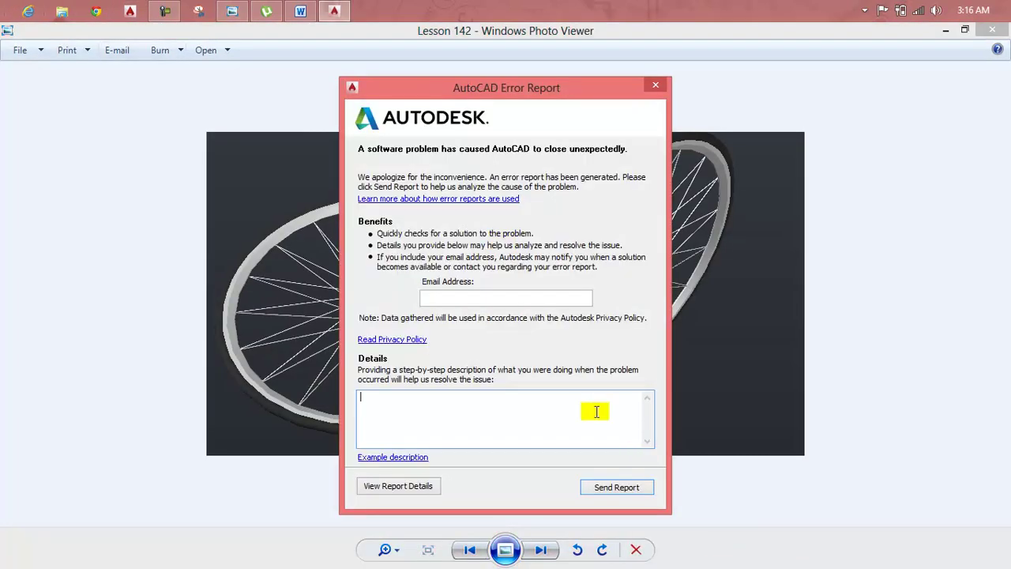
Step: Send and then cancel the AutoCAD error report, and close Windows Photo Viewer
{"action": "left_click", "coordinate": [607, 486]}
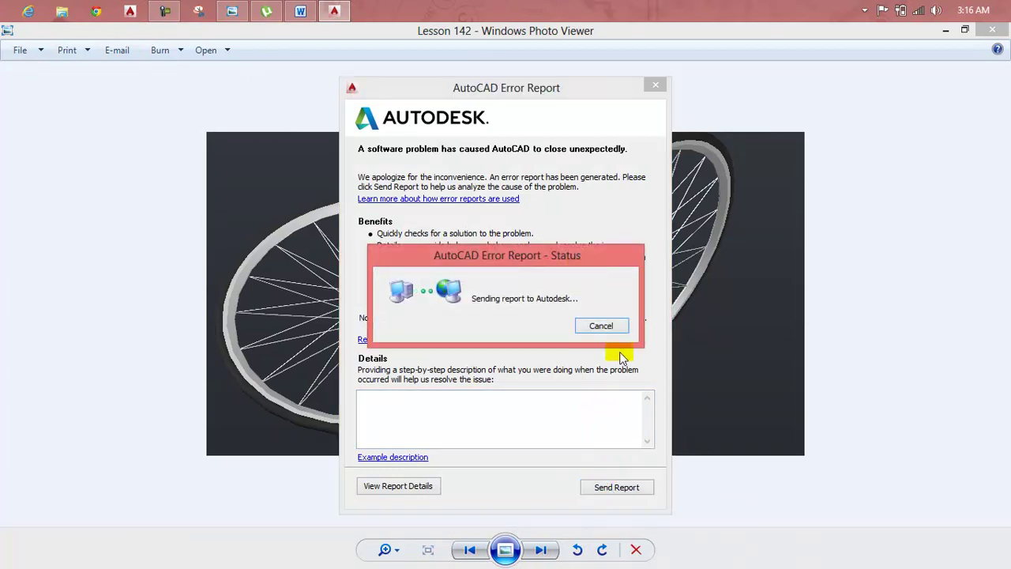
{"action": "left_click", "coordinate": [602, 326]}
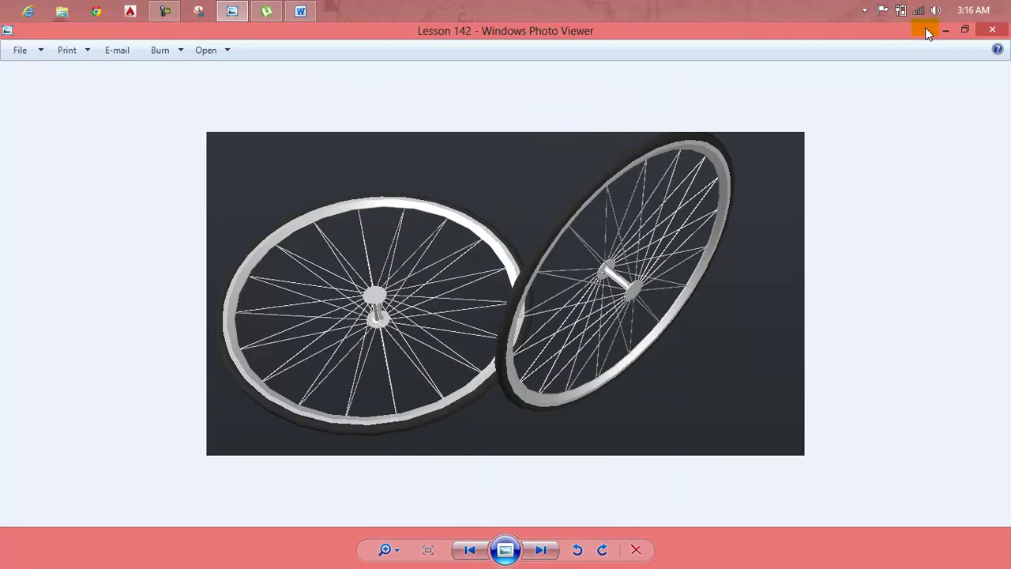
{"action": "left_click", "coordinate": [992, 30]}
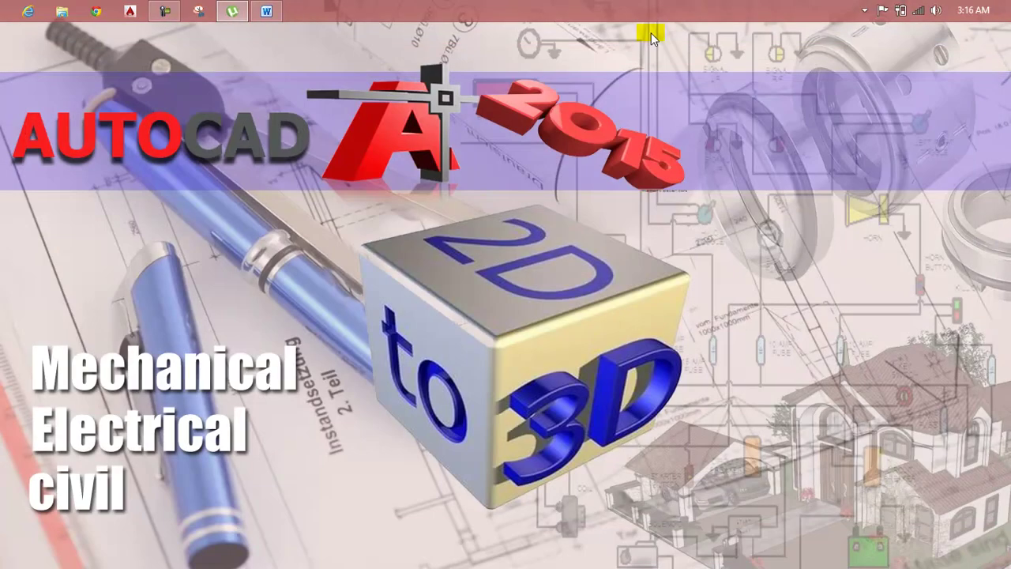